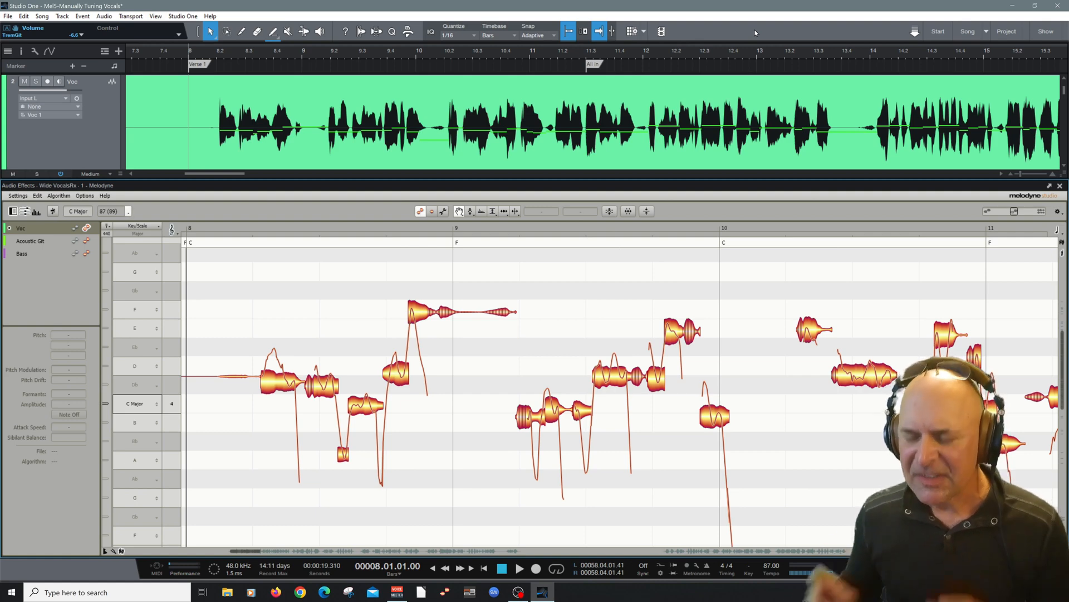
Step: Audition the vocal from bar 8 and set a loop range from bar 8 to just past bar 10
key(space)
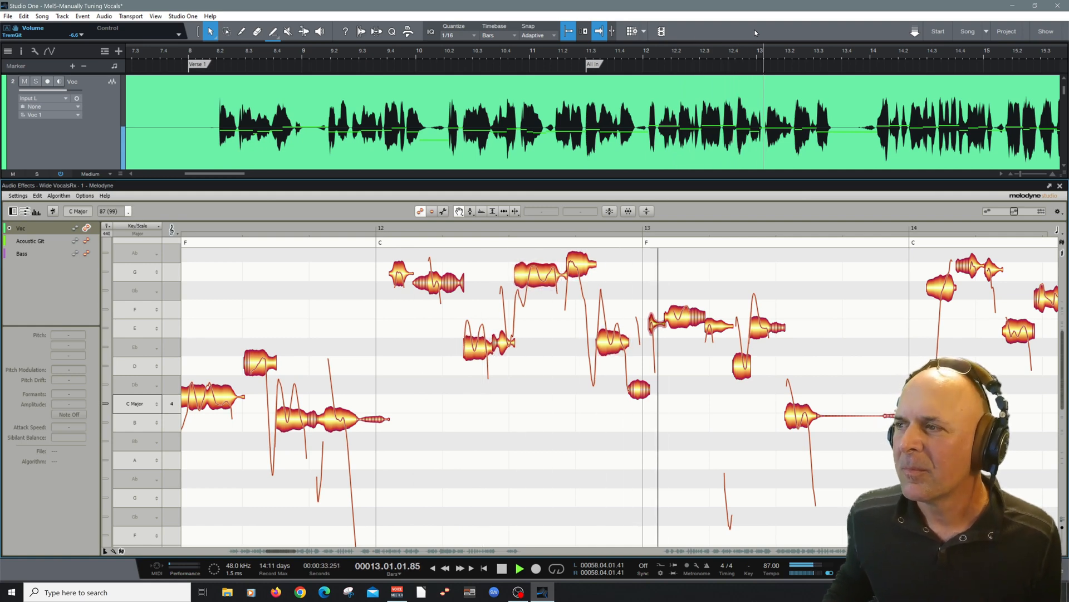
key(space)
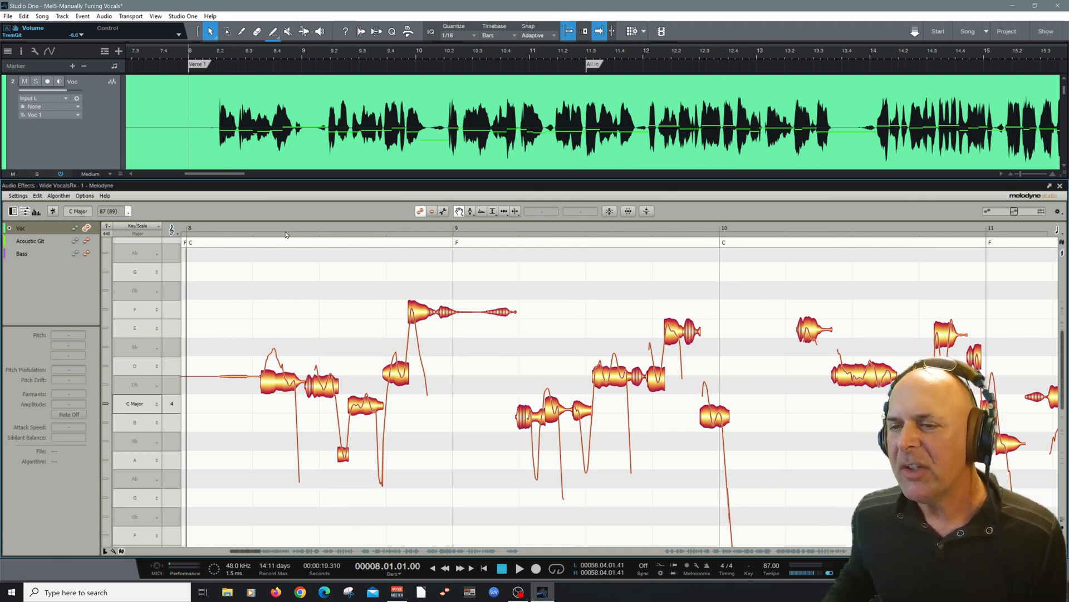
drag(490, 236, 391, 236)
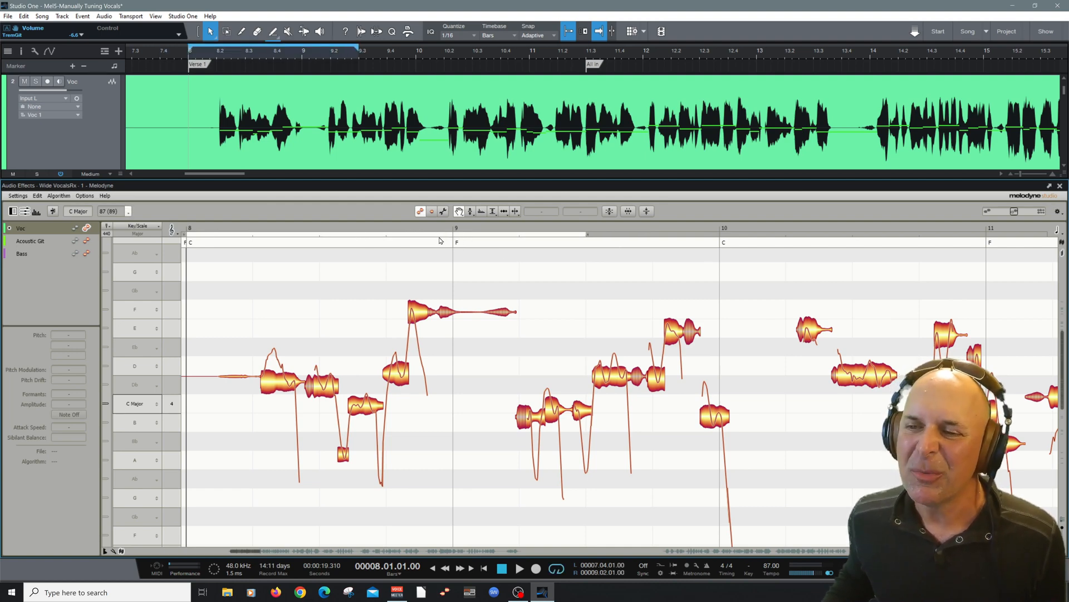
drag(589, 233, 717, 246)
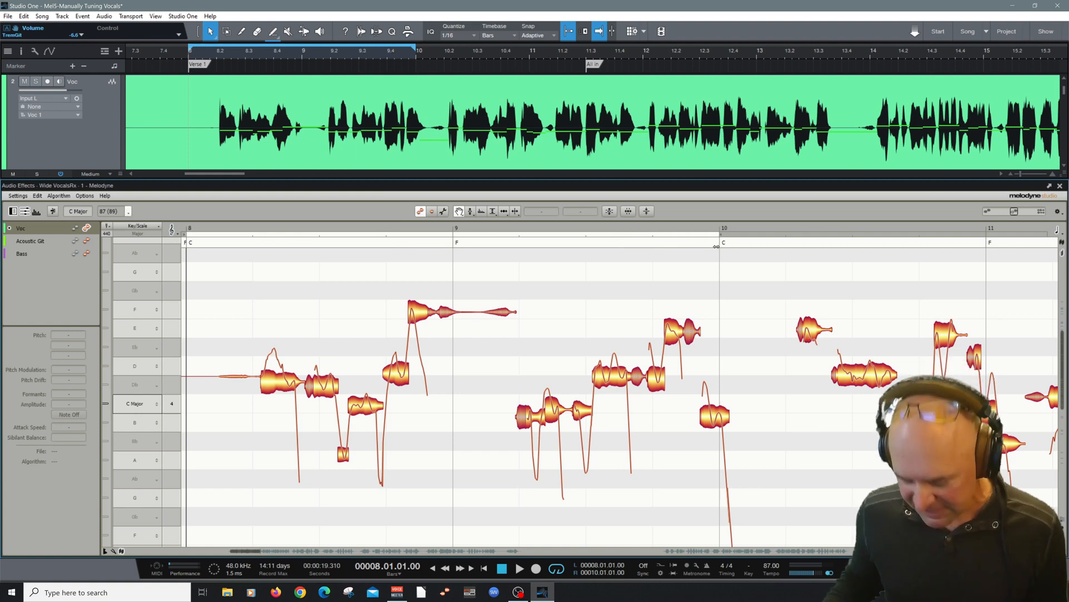
drag(722, 233, 748, 236)
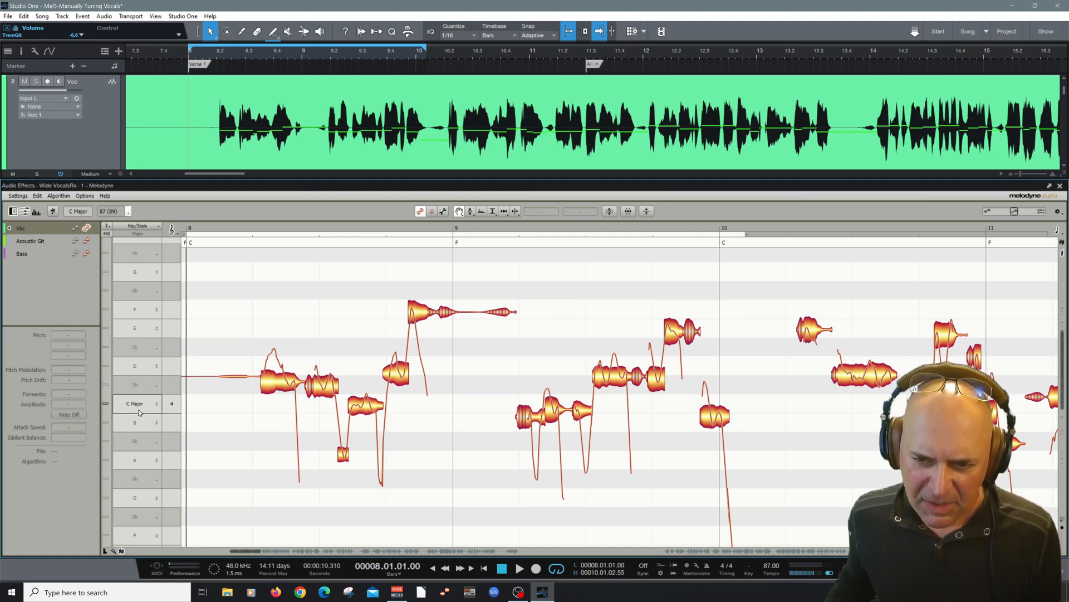
Step: Select the first full sung note of bar 8 with the Main tool to check its pitch
right_click(318, 357)
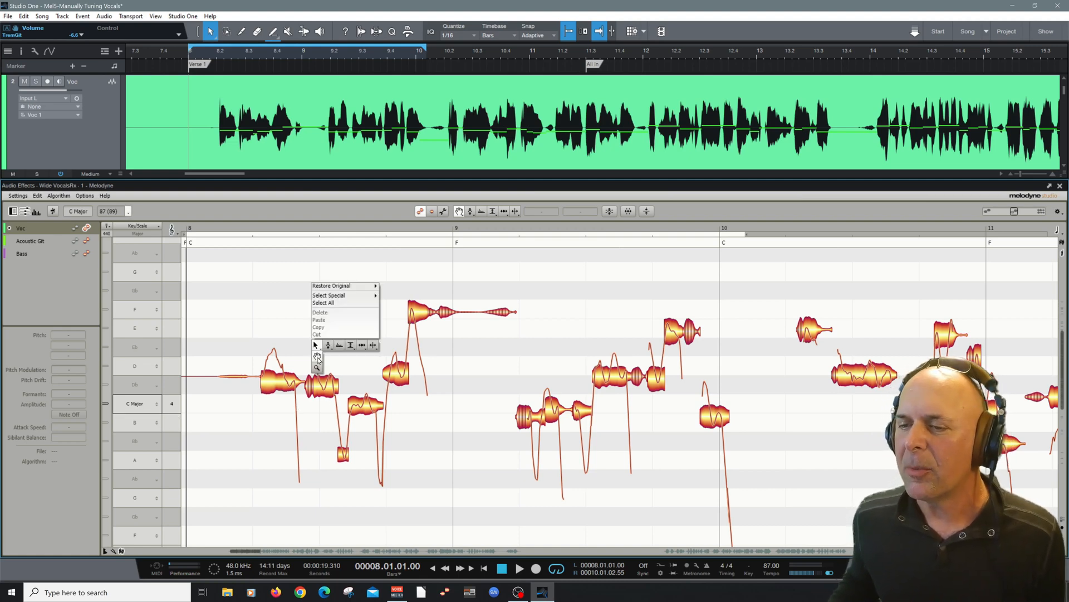
click(333, 363)
drag(334, 365, 392, 377)
right_click(364, 403)
click(372, 390)
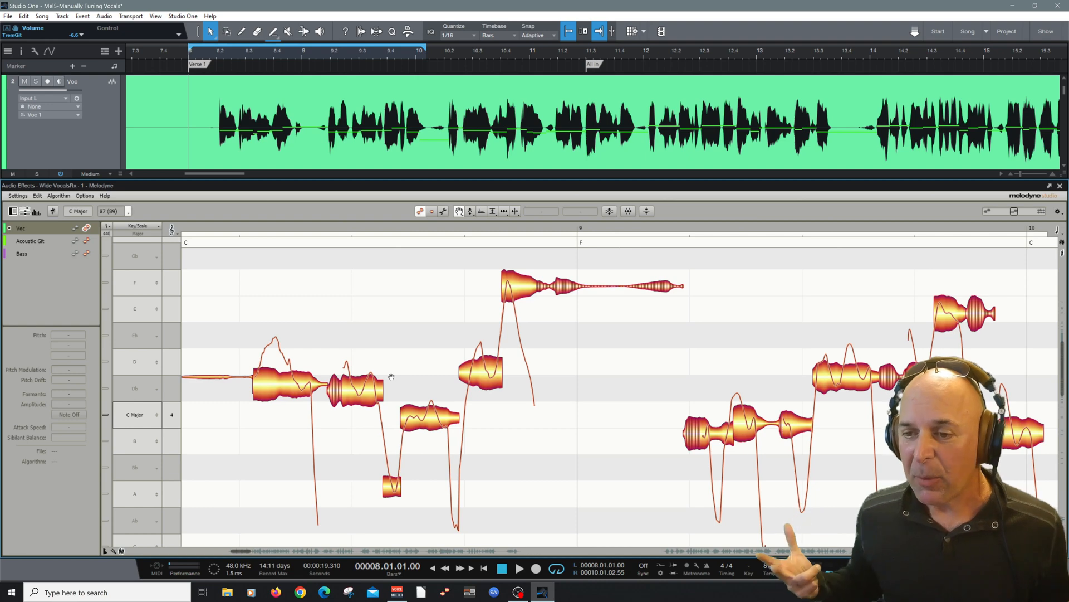
right_click(314, 323)
click(315, 320)
click(268, 383)
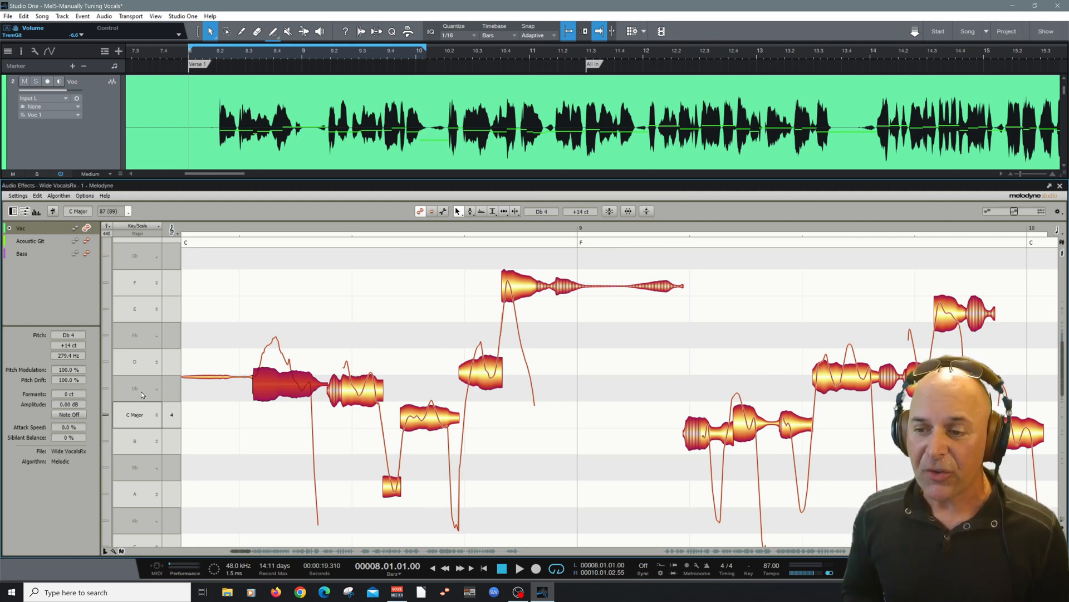
Step: Split the first full sung note of bar 8 into two notes about a third of the way along with the Note Separation tool
click(304, 347)
right_click(312, 362)
click(371, 356)
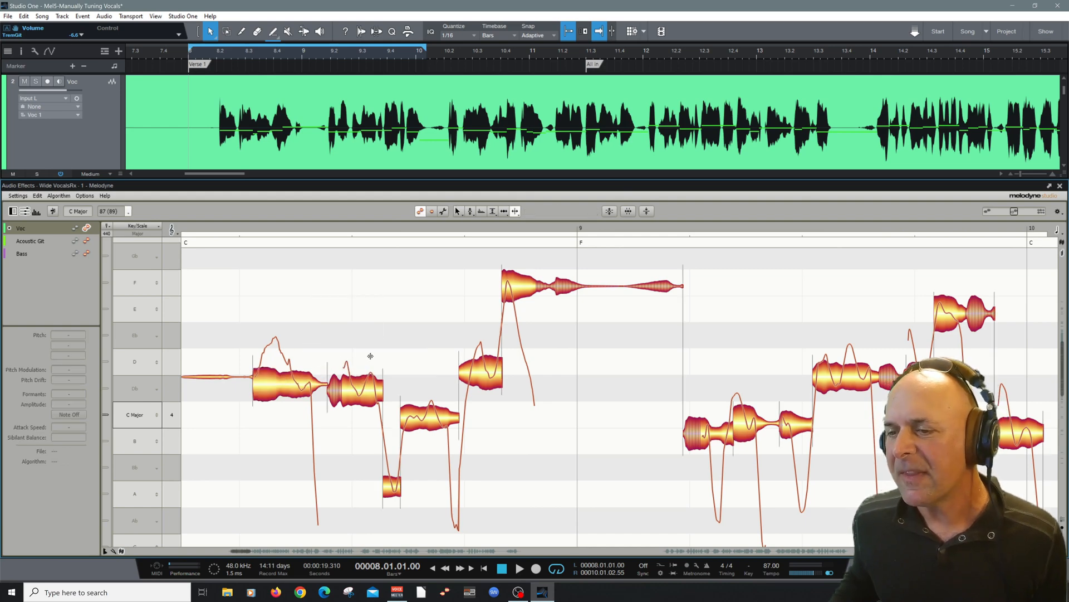
click(279, 382)
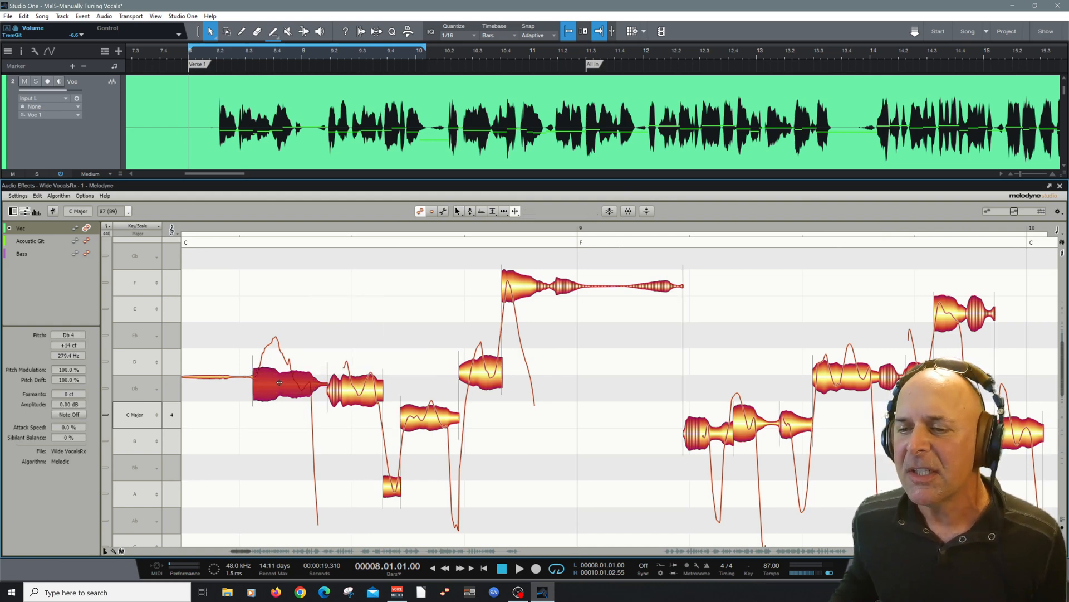
click(286, 443)
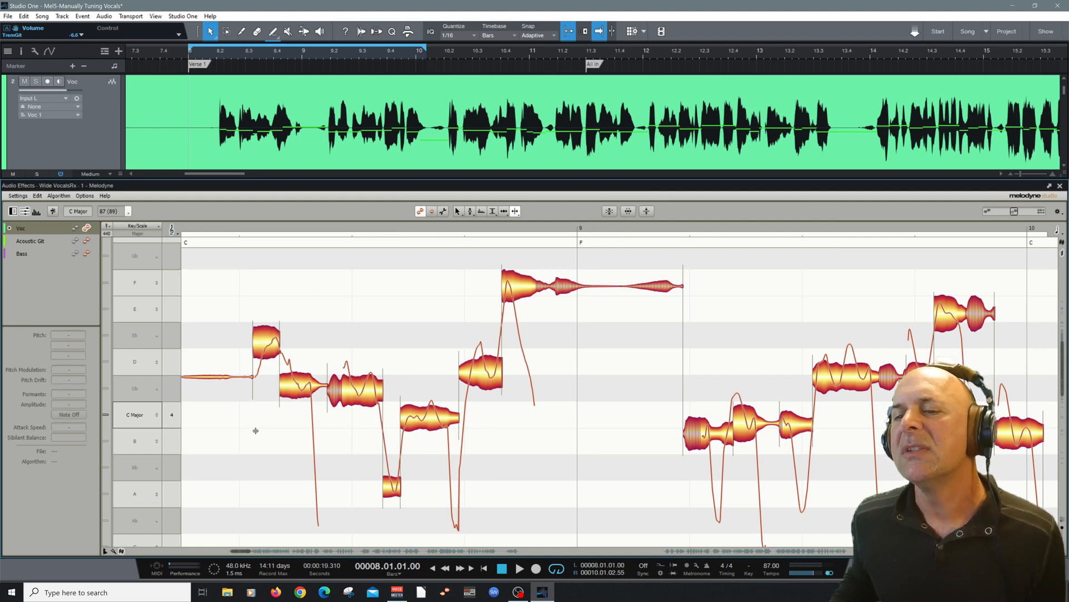
Step: Raise the first split note to E4 and the second to D4 with the Pitch tool
right_click(255, 431)
click(254, 403)
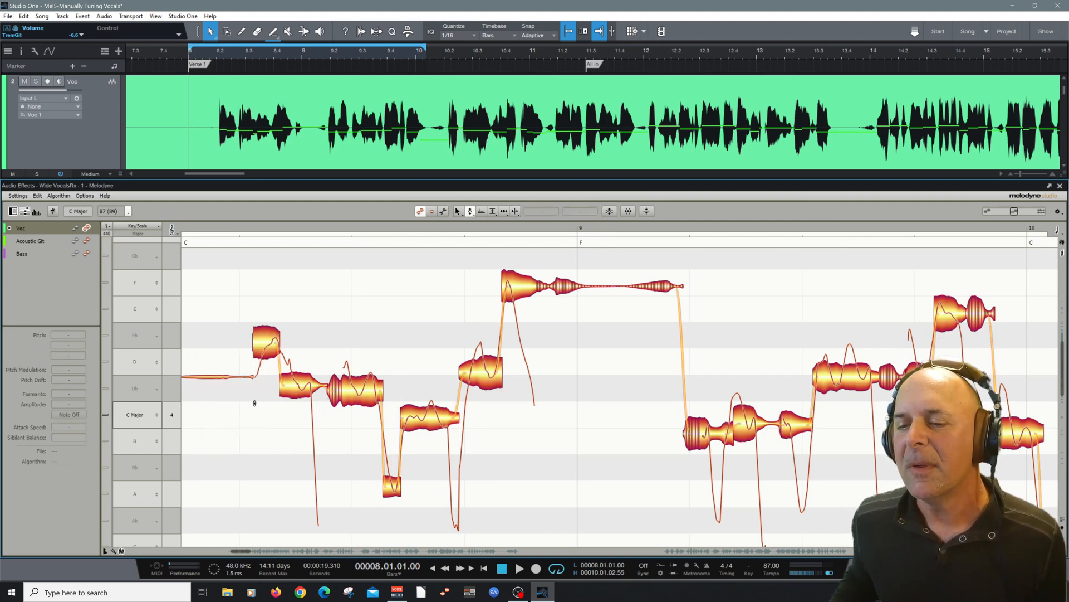
drag(266, 345, 266, 318)
drag(290, 382, 290, 357)
Step: Play back the phrase from the start of bar 8 to check the two retuned split notes
click(189, 229)
key(space)
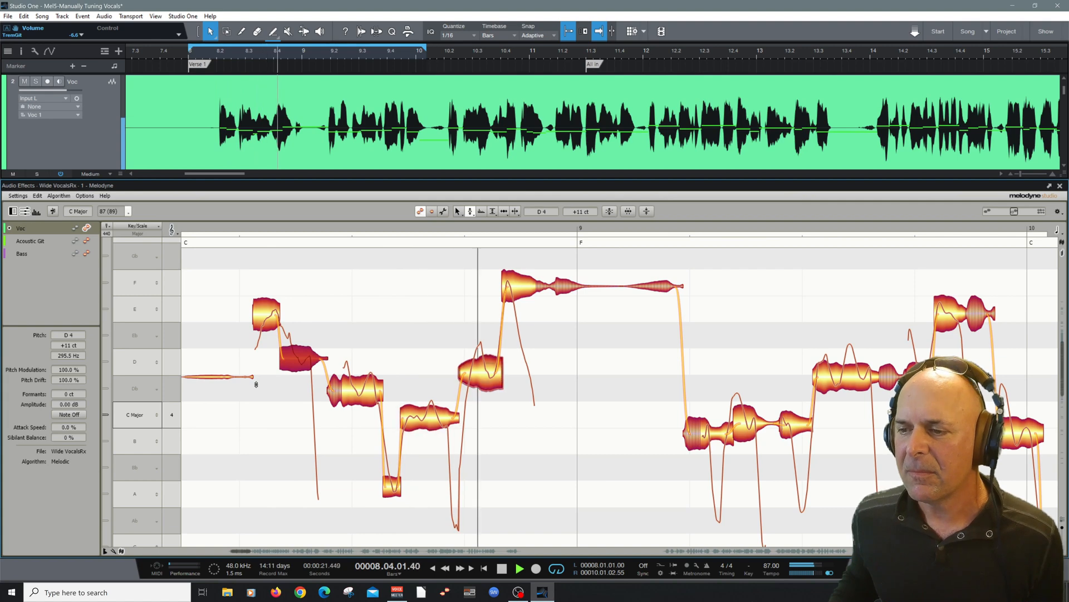
key(space)
click(256, 344)
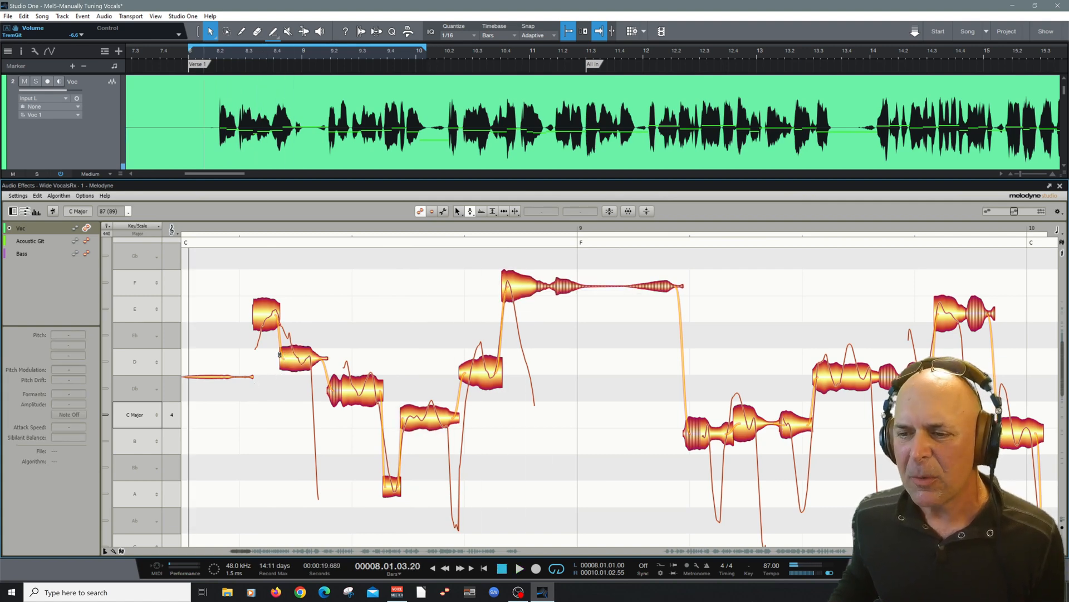
click(275, 315)
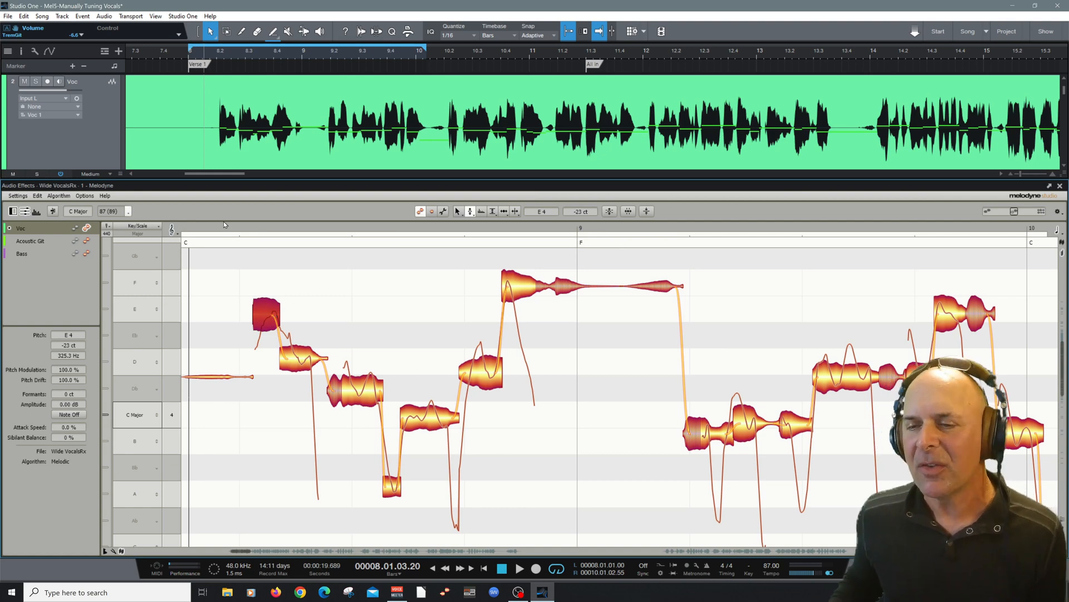
key(space)
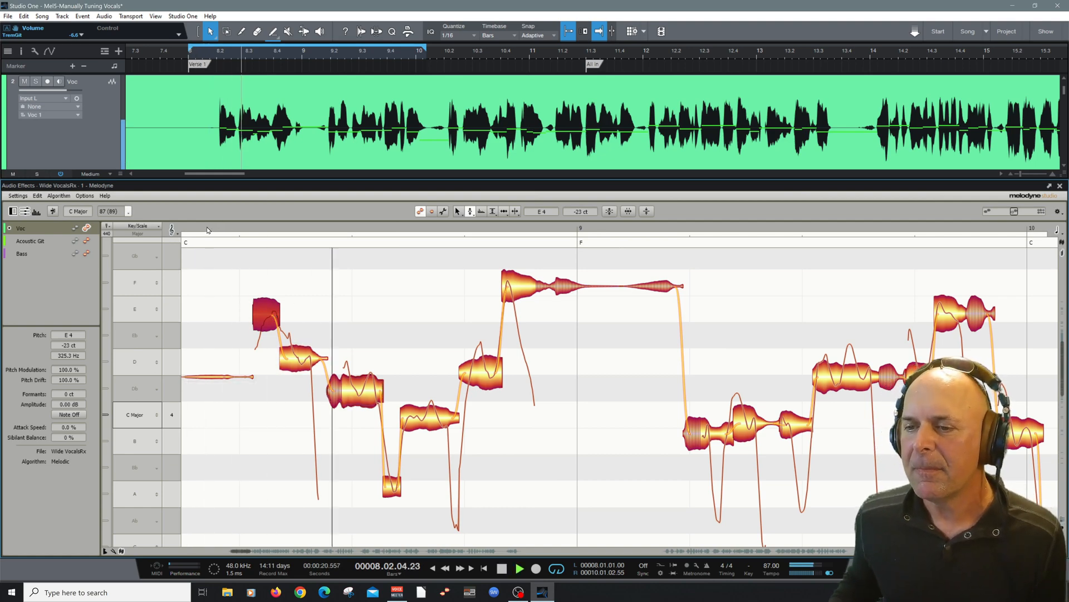
key(space)
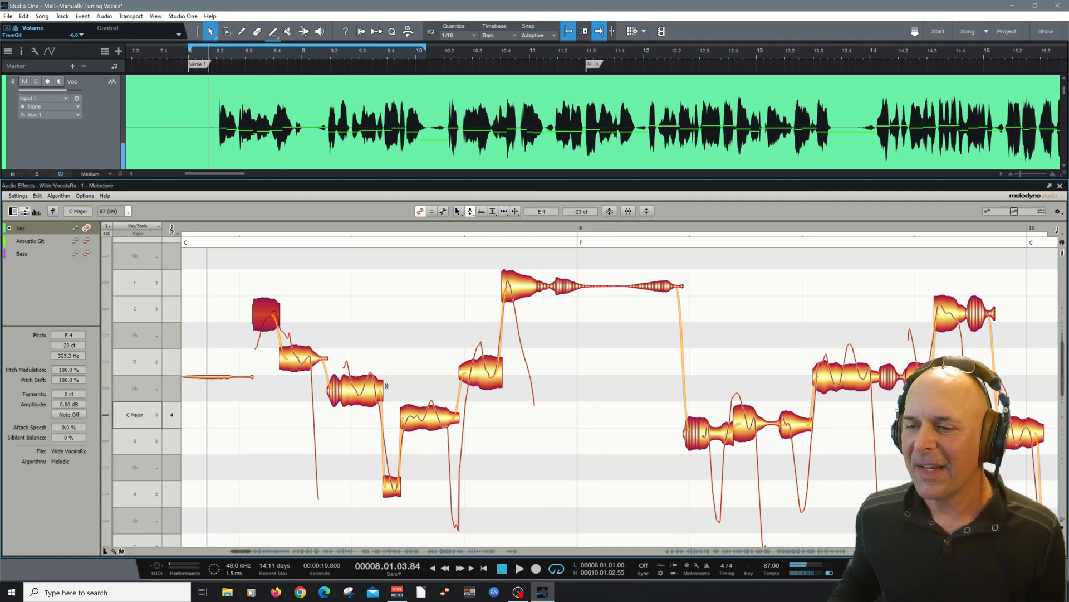
Step: Raise the note following the two split notes to D4 and play back the phrase from early in bar 8
click(364, 390)
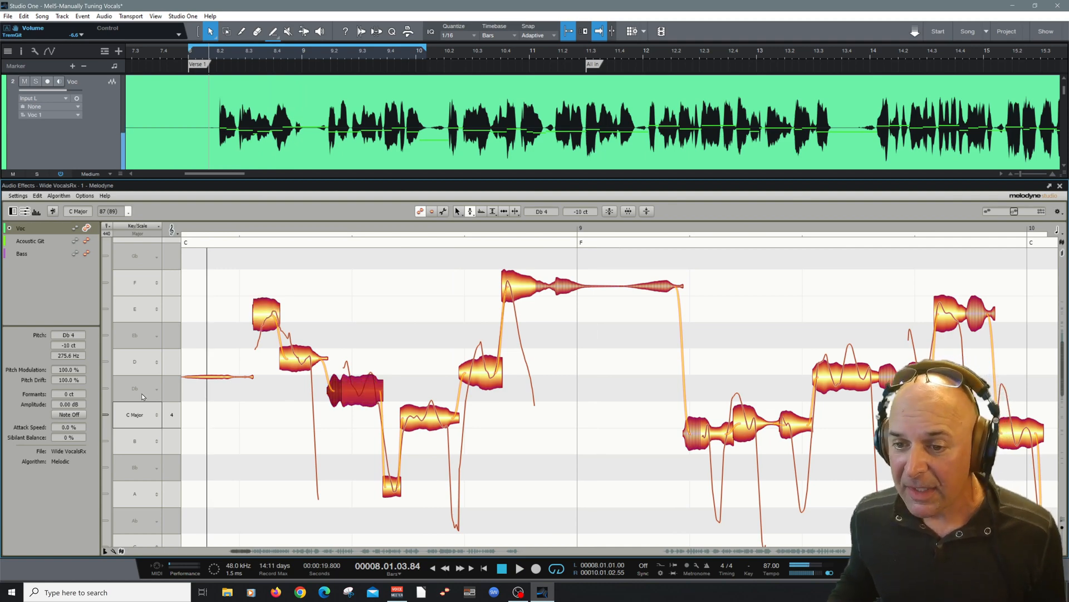
drag(356, 392, 356, 365)
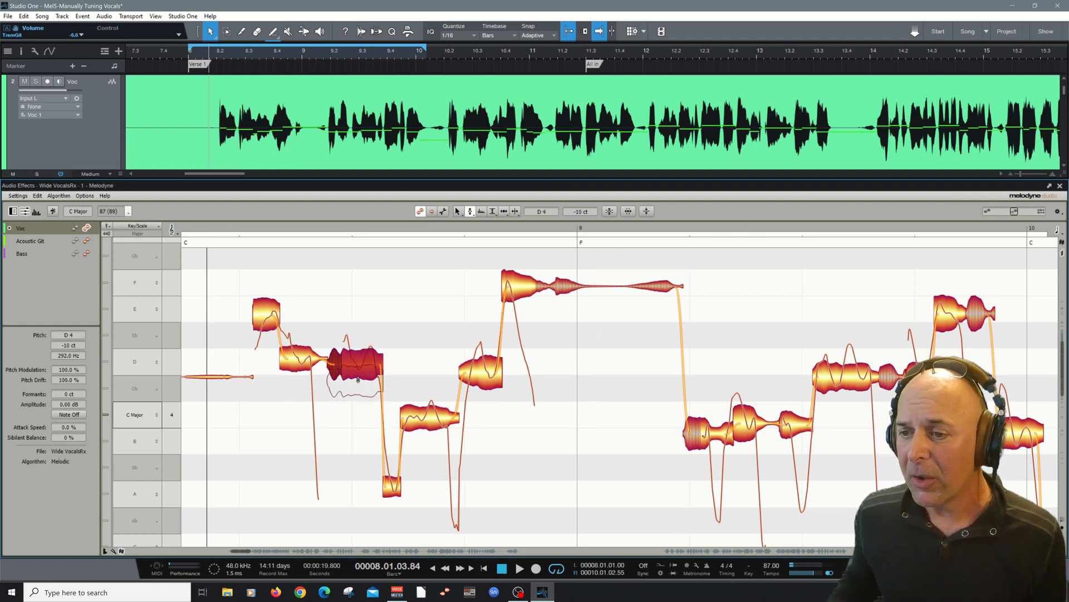
click(333, 401)
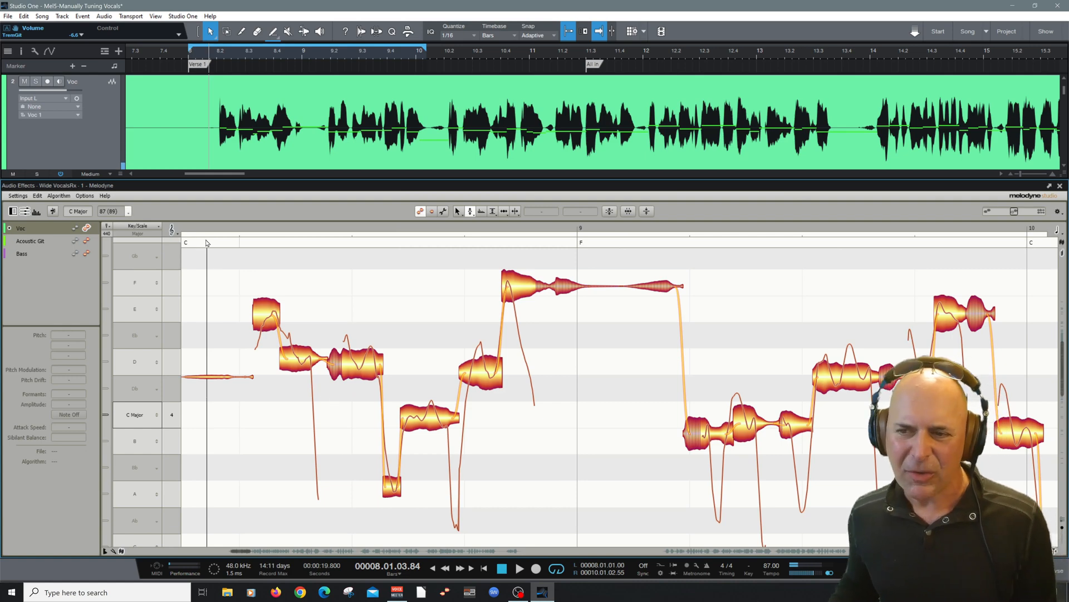
key(space)
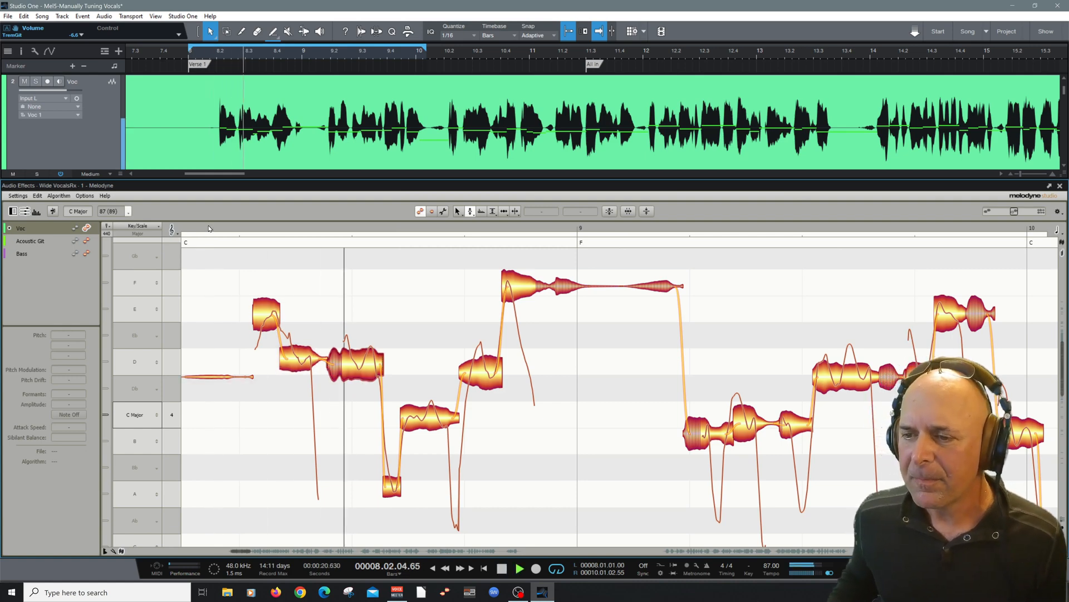
key(space)
key(space)
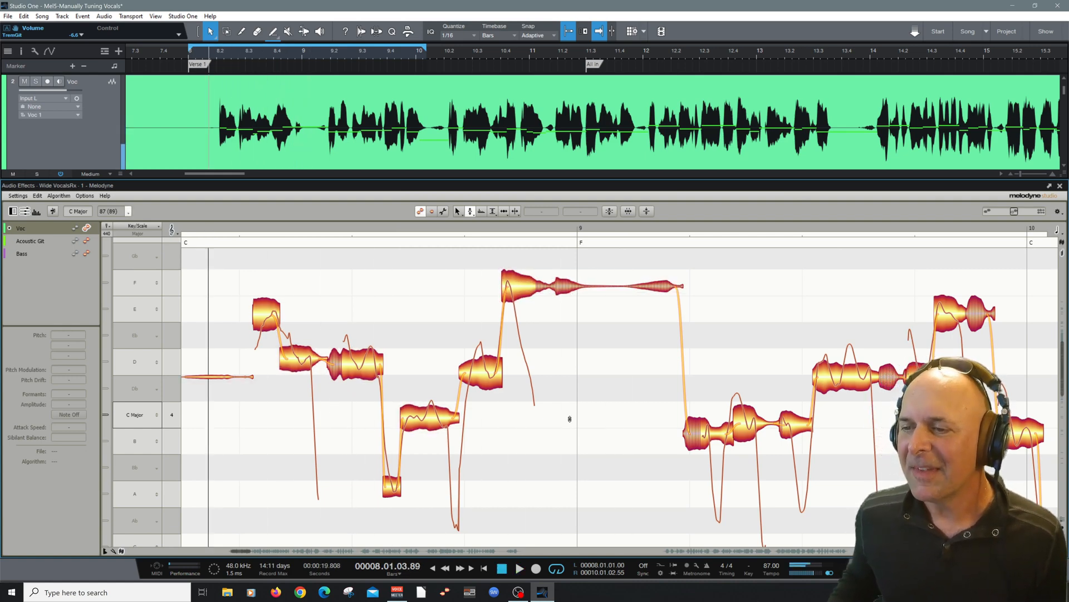
key(space)
Step: Snap the note just before the high F4 to exactly D4 with the Pitch tool and play back the phrase
click(488, 379)
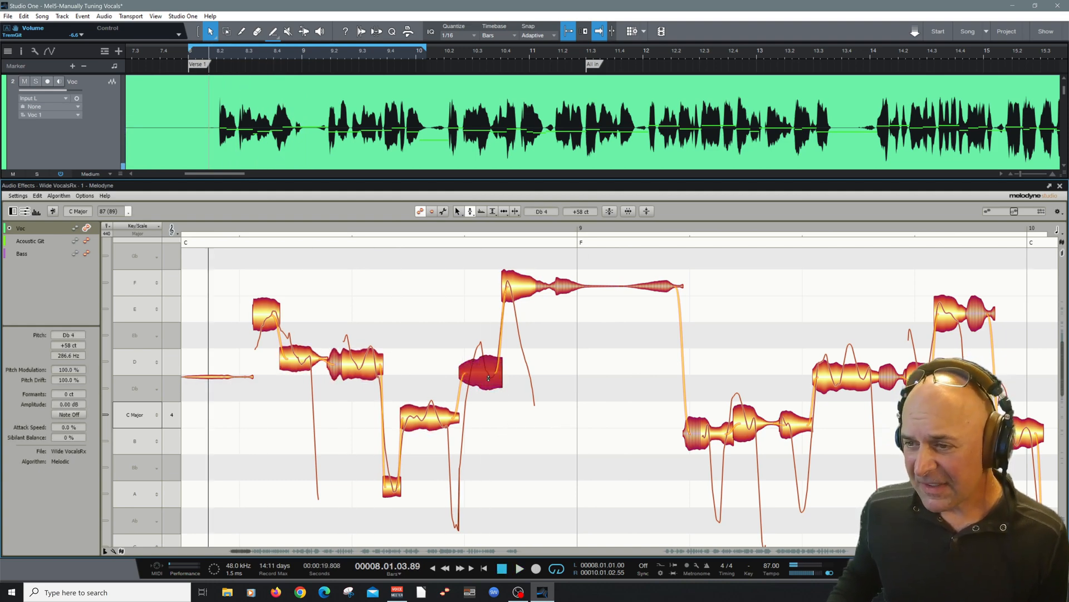
right_click(519, 281)
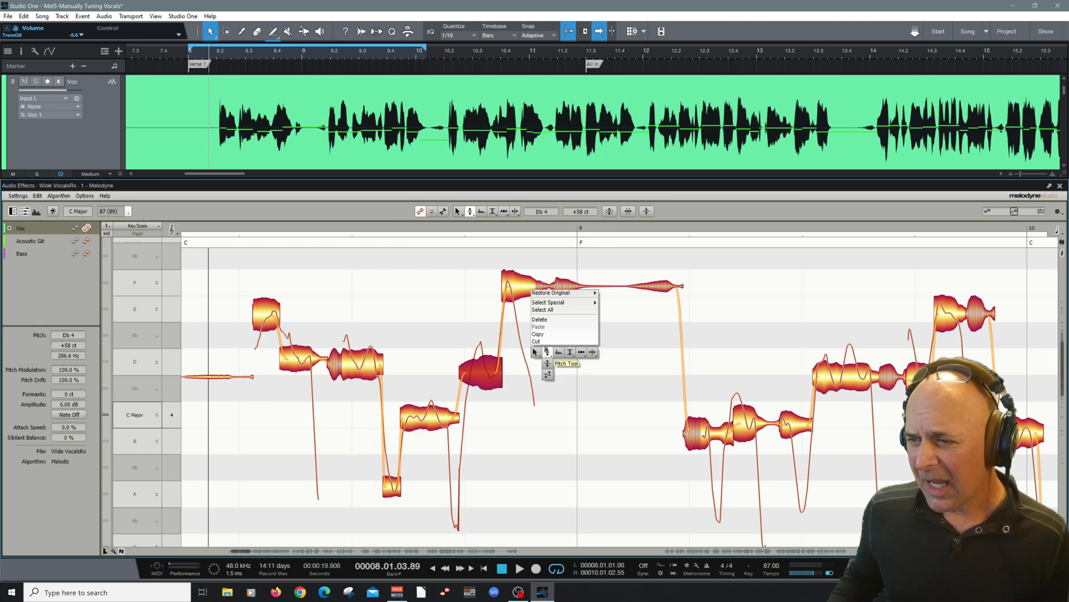
click(540, 355)
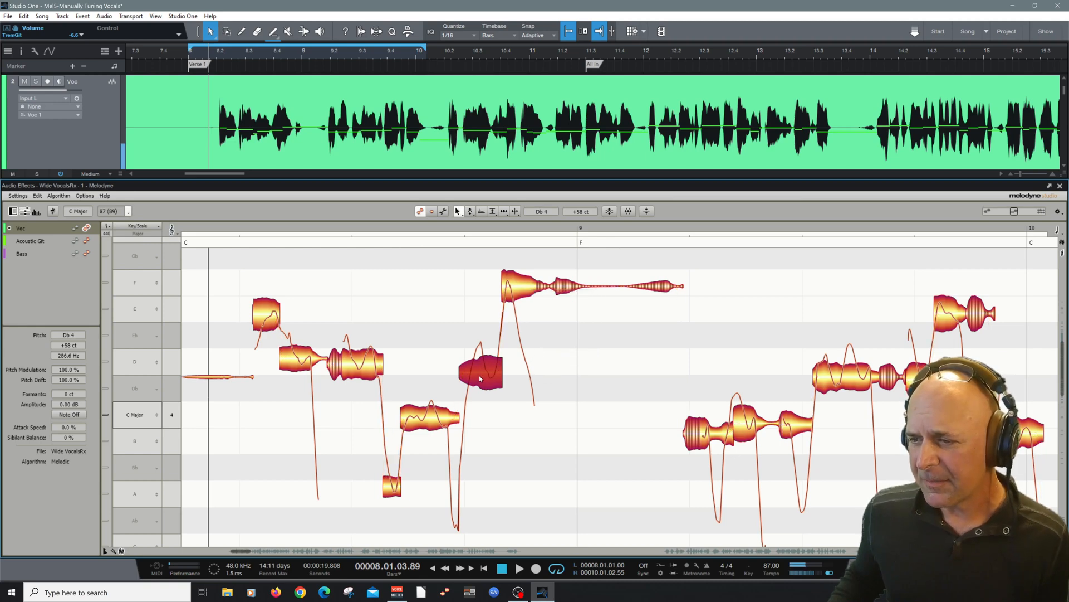
click(518, 287)
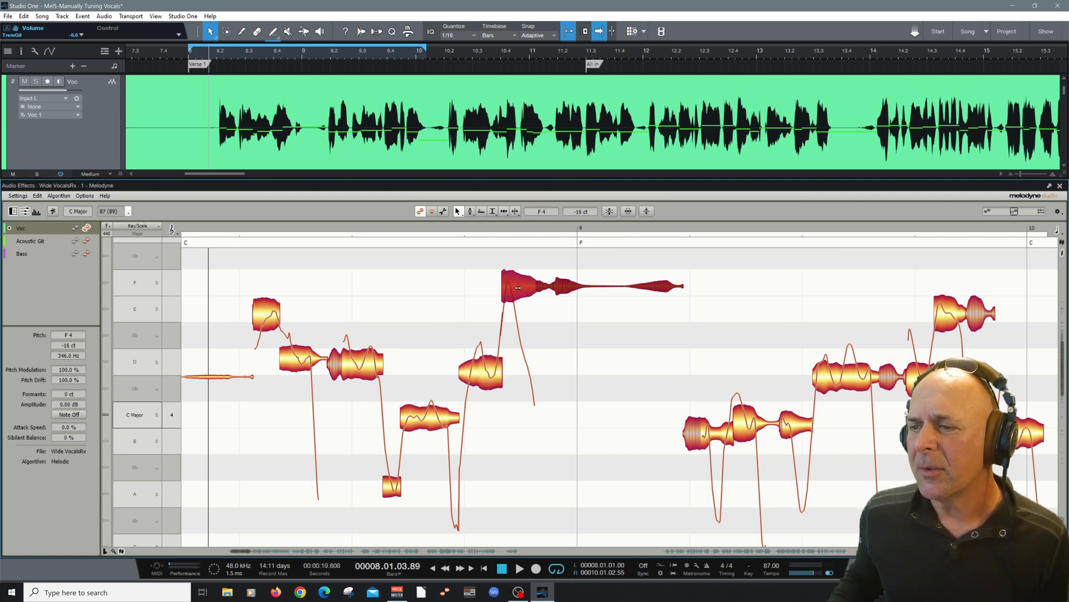
click(489, 374)
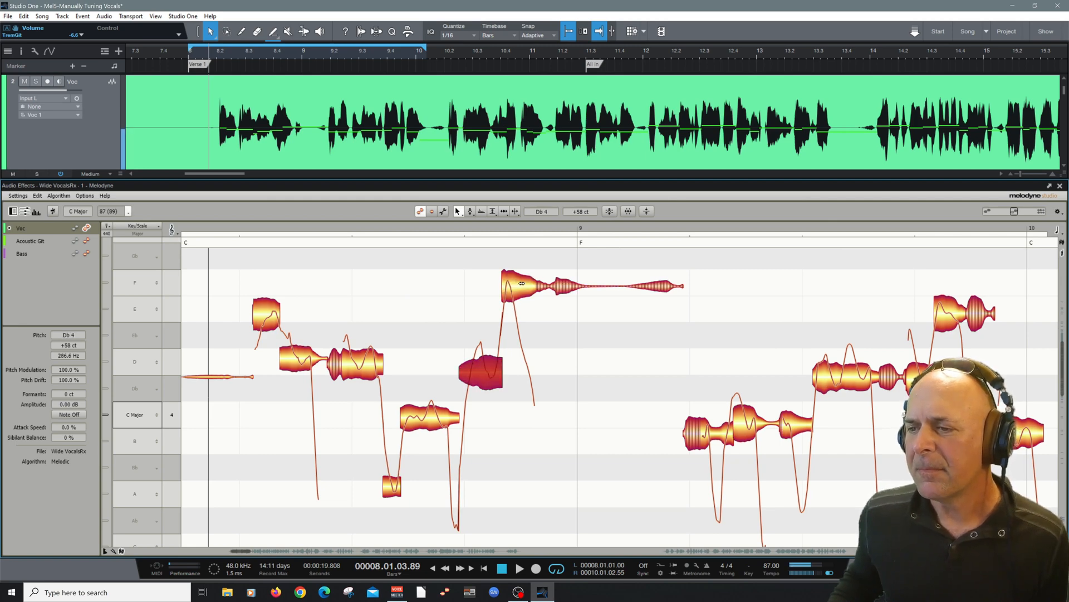
right_click(497, 363)
click(523, 361)
double_click(487, 375)
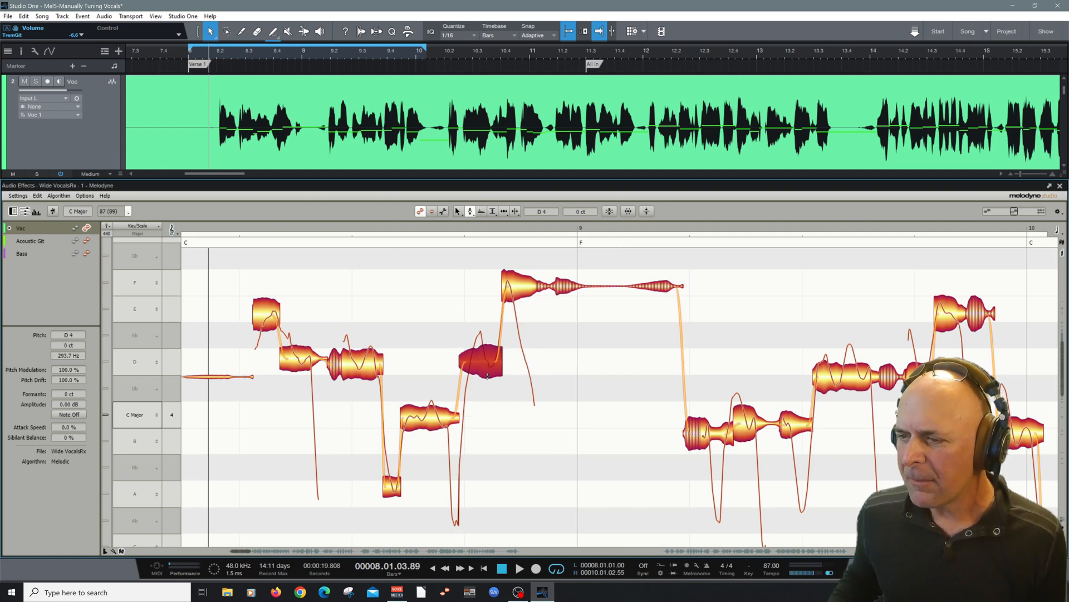
click(470, 388)
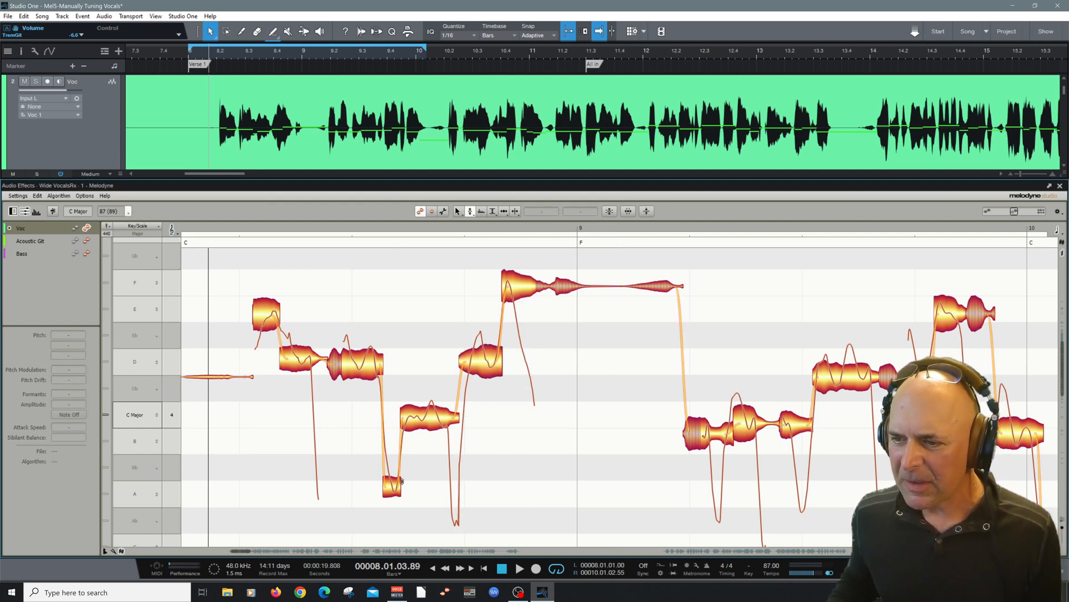
click(207, 228)
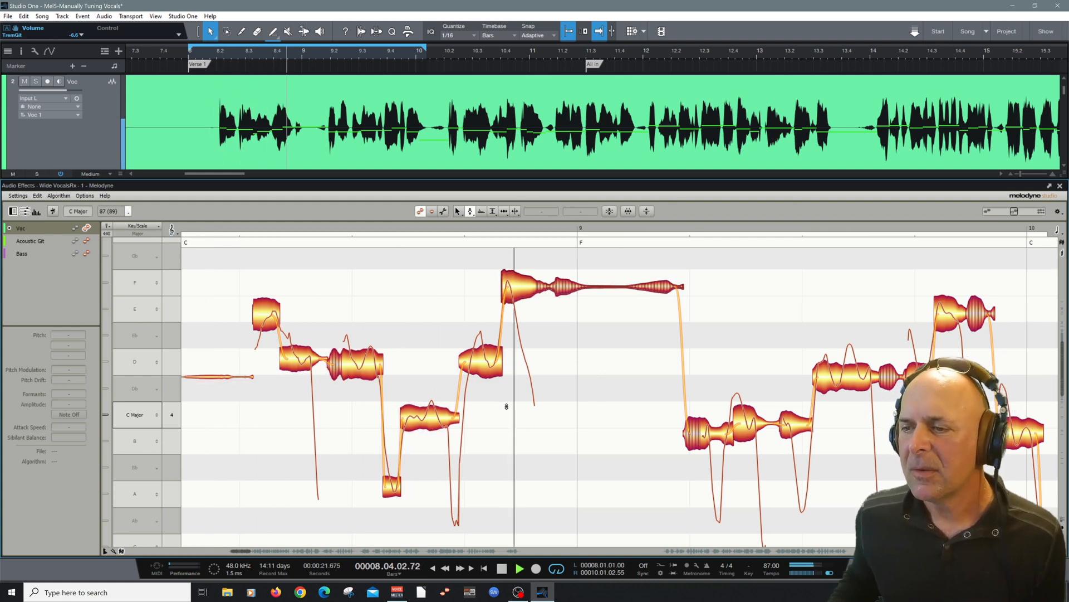
key(space)
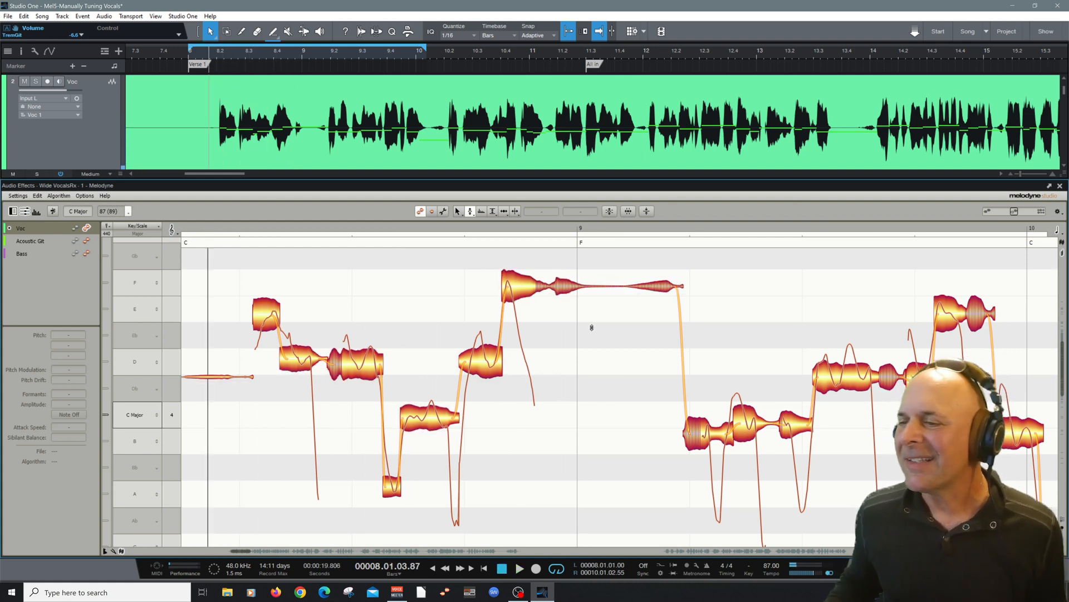
Step: Lower the amplitude of the D4 note before the high F4 to -2.40 dB and play back the phrase
right_click(533, 328)
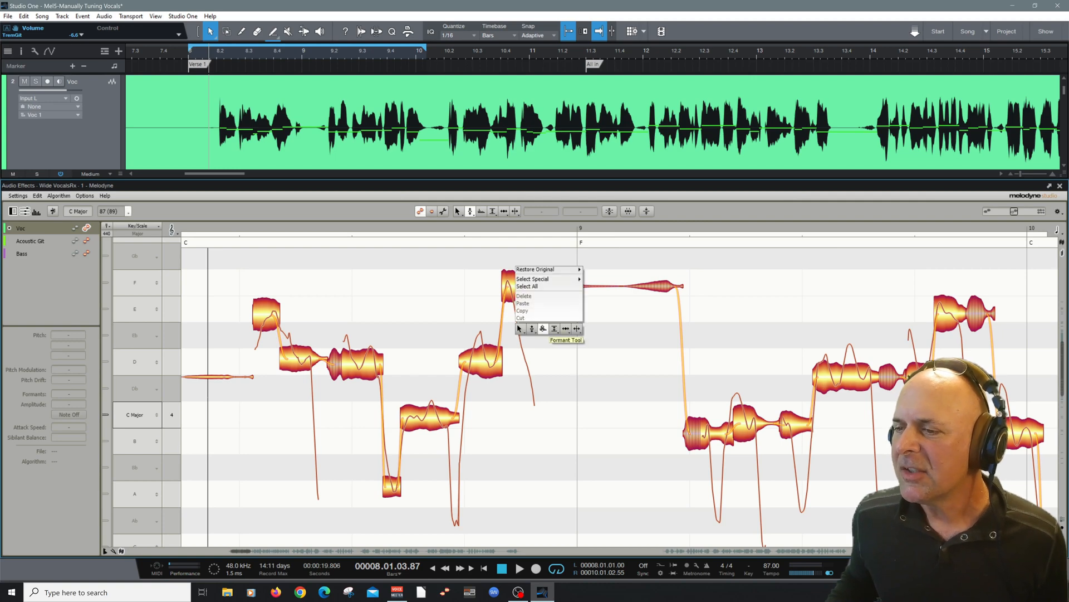
click(537, 310)
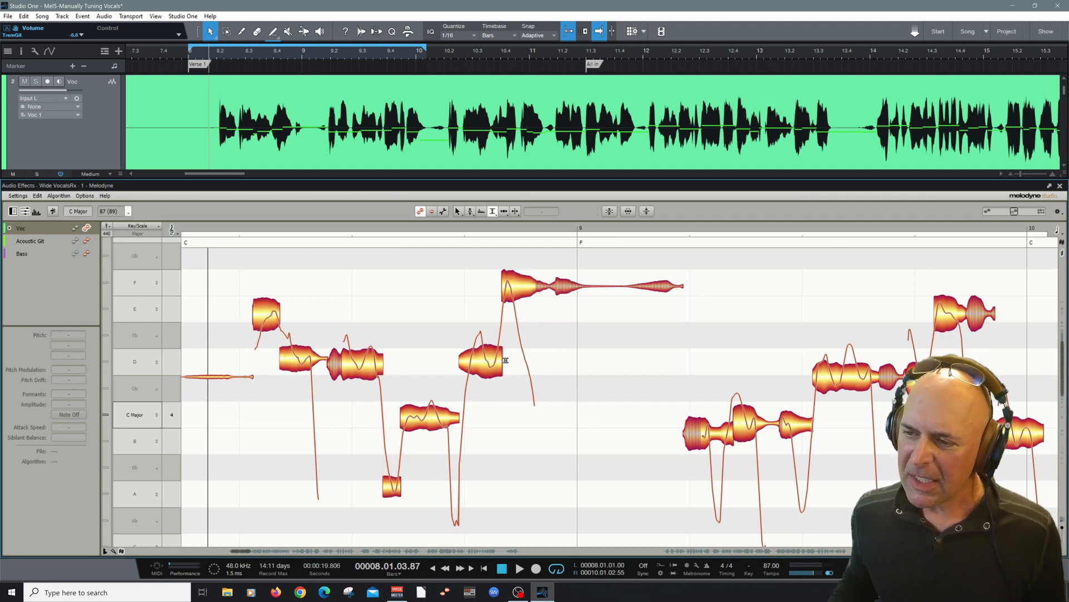
click(483, 361)
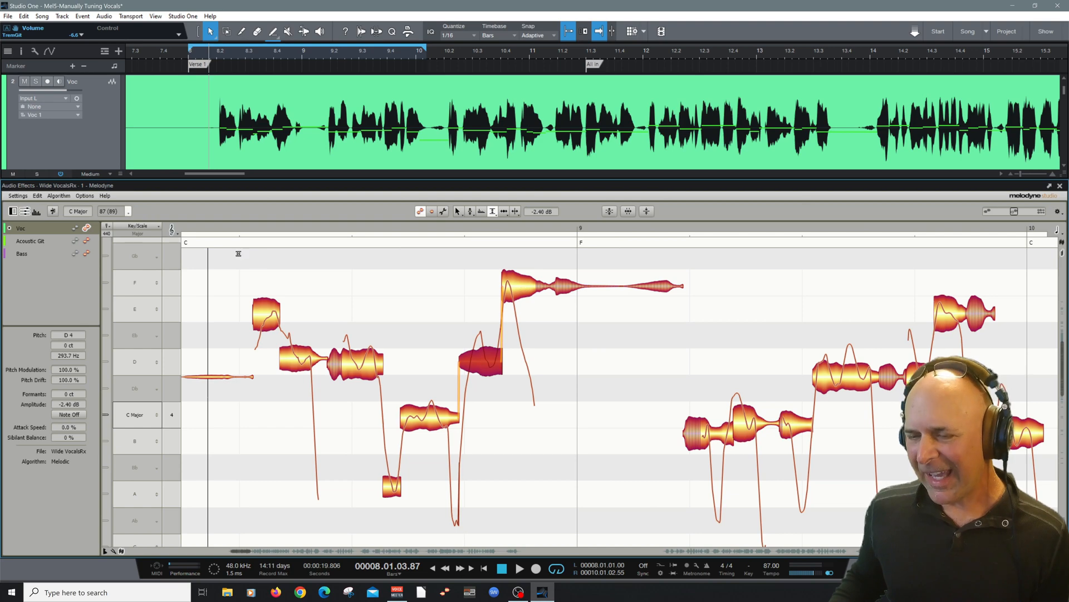
click(218, 230)
click(510, 470)
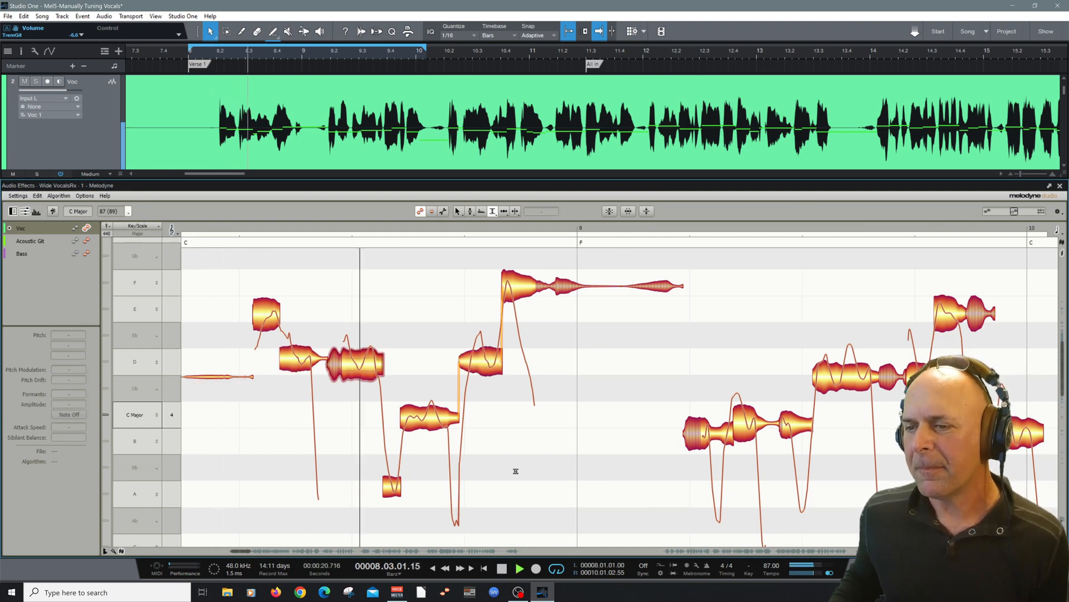
Step: Play back the untuned phrase in bar 9 twice, starting just before its first note
key(space)
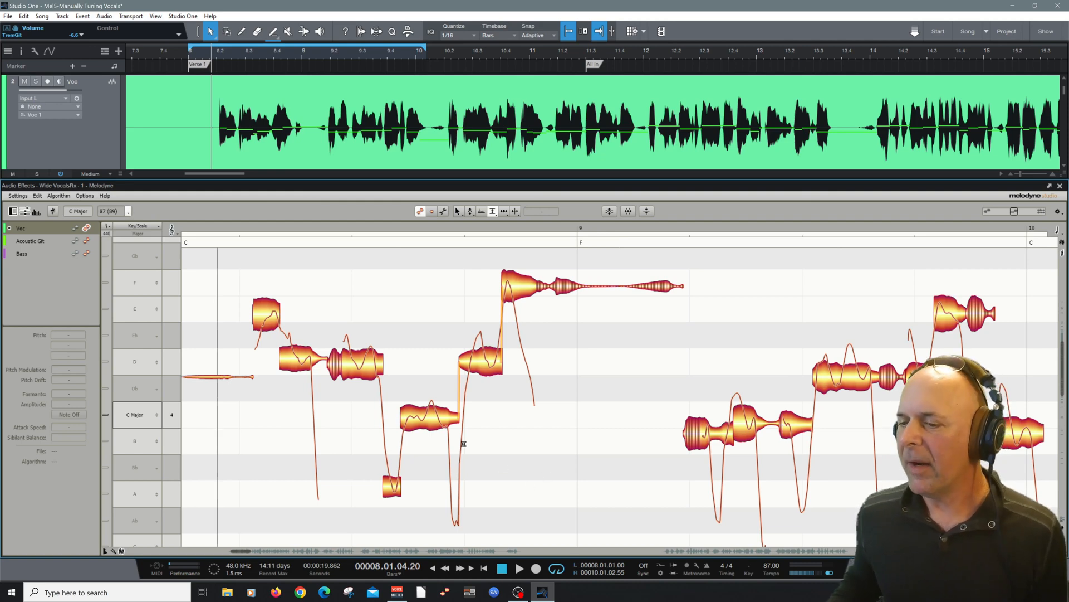
drag(244, 554, 251, 554)
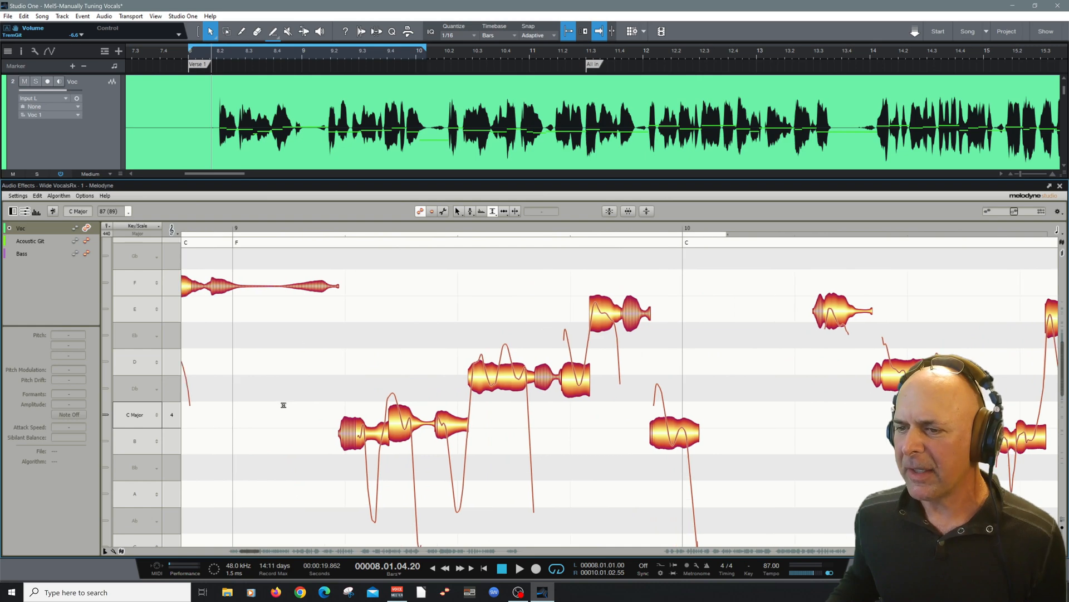
click(311, 232)
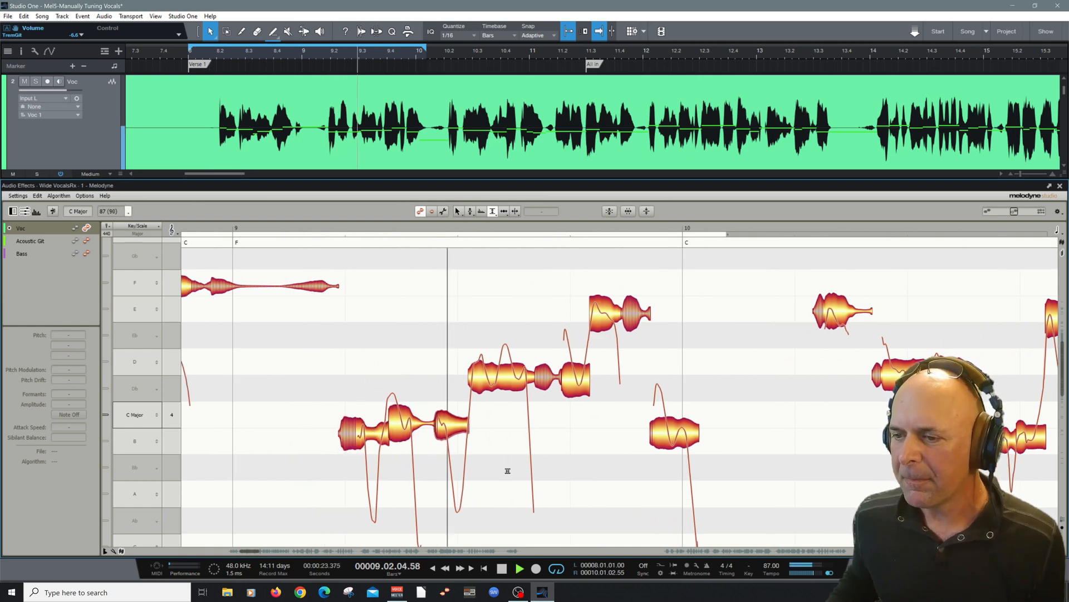
key(space)
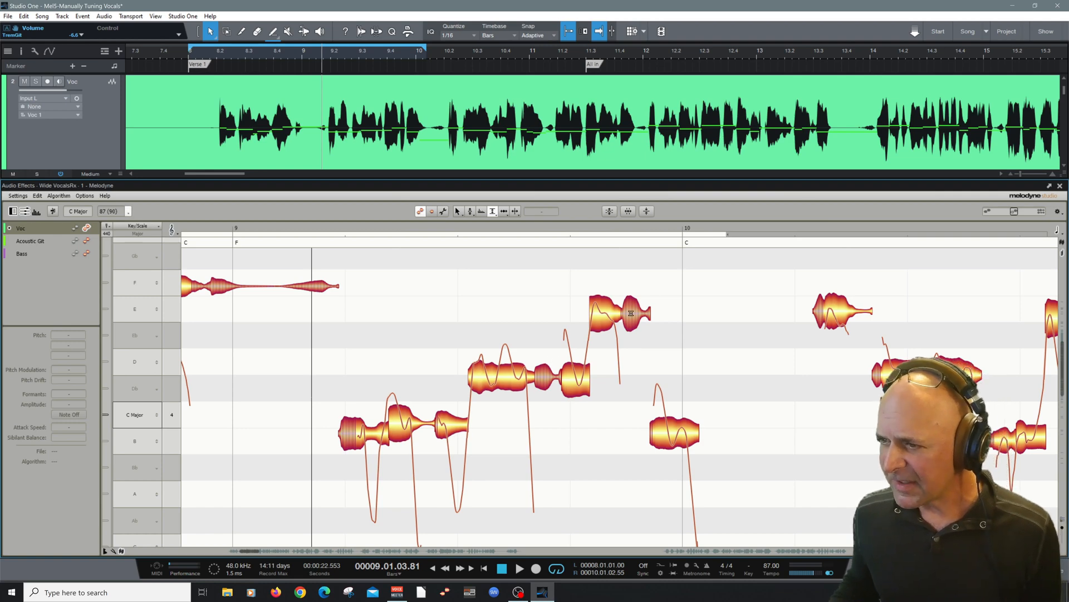
click(305, 232)
key(space)
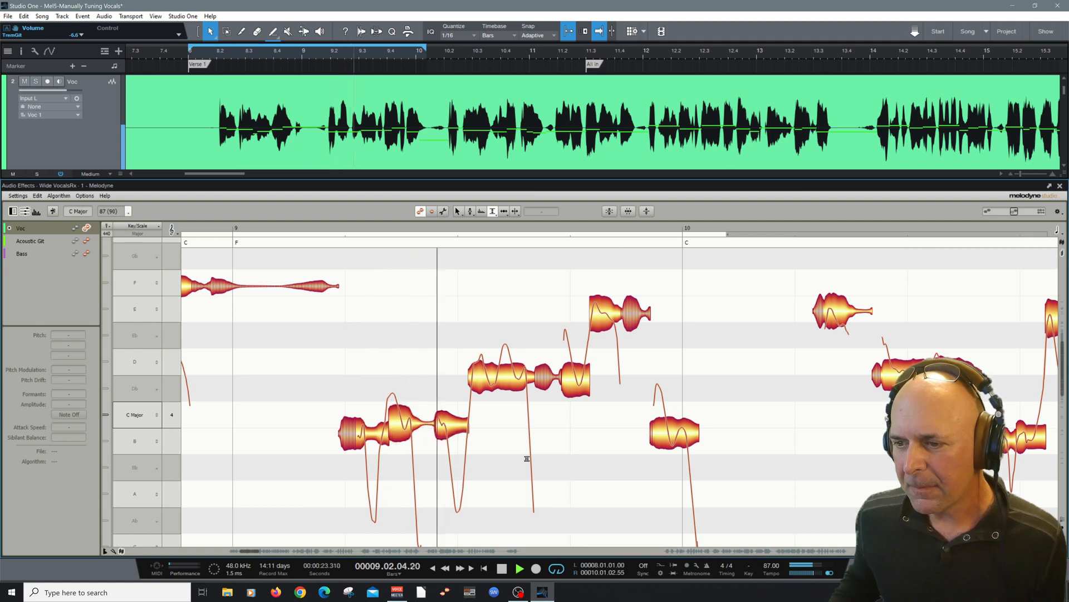
key(space)
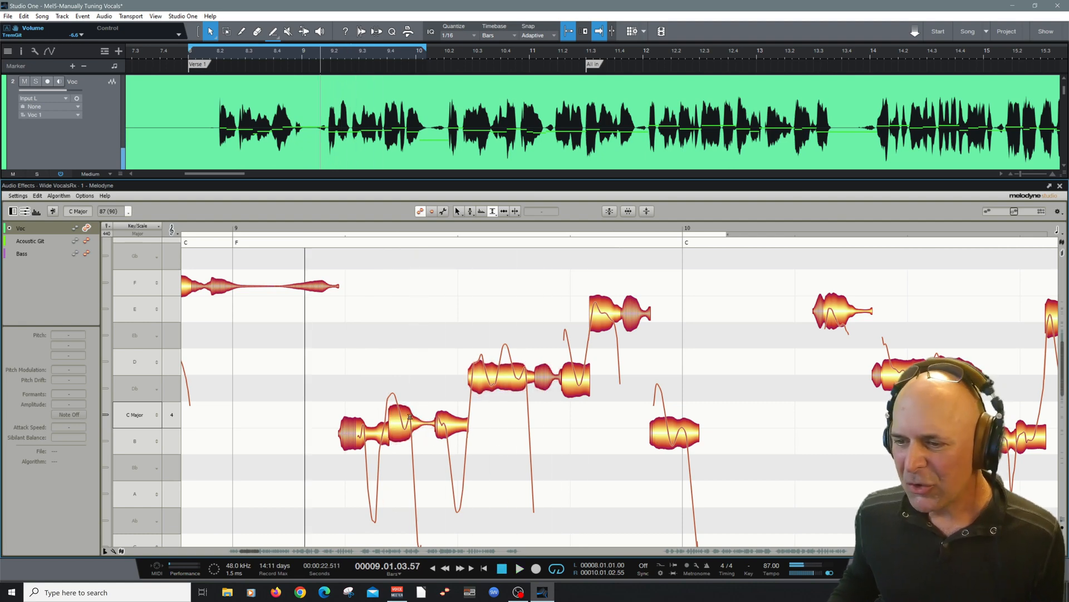
Step: Lower the first note of the bar 9 phrase to B3 with the Pitch tool and play back the phrase
right_click(523, 443)
click(501, 439)
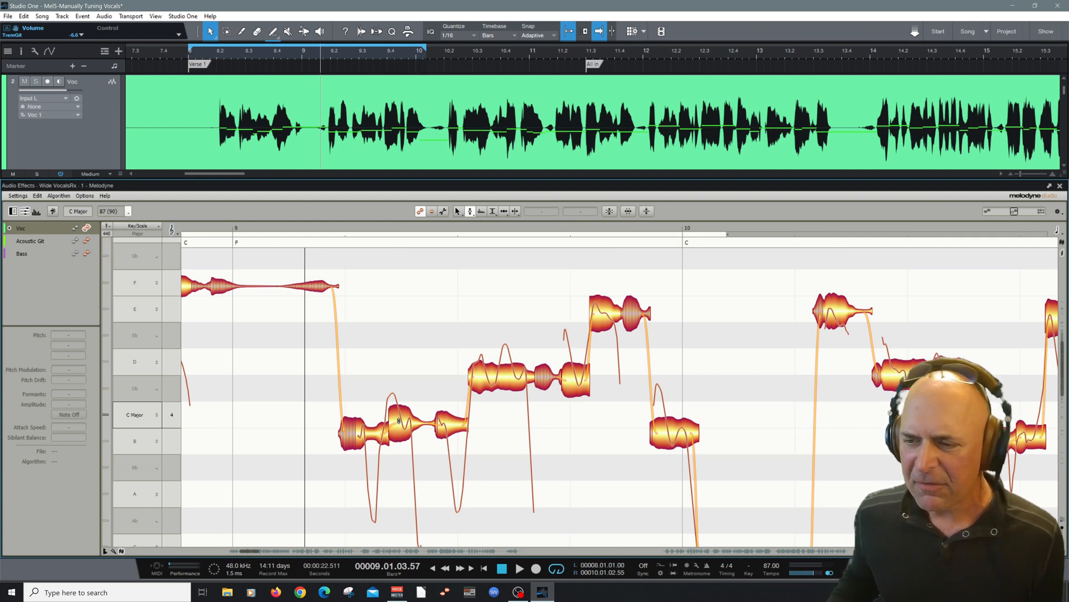
click(362, 435)
drag(362, 435, 363, 440)
click(396, 458)
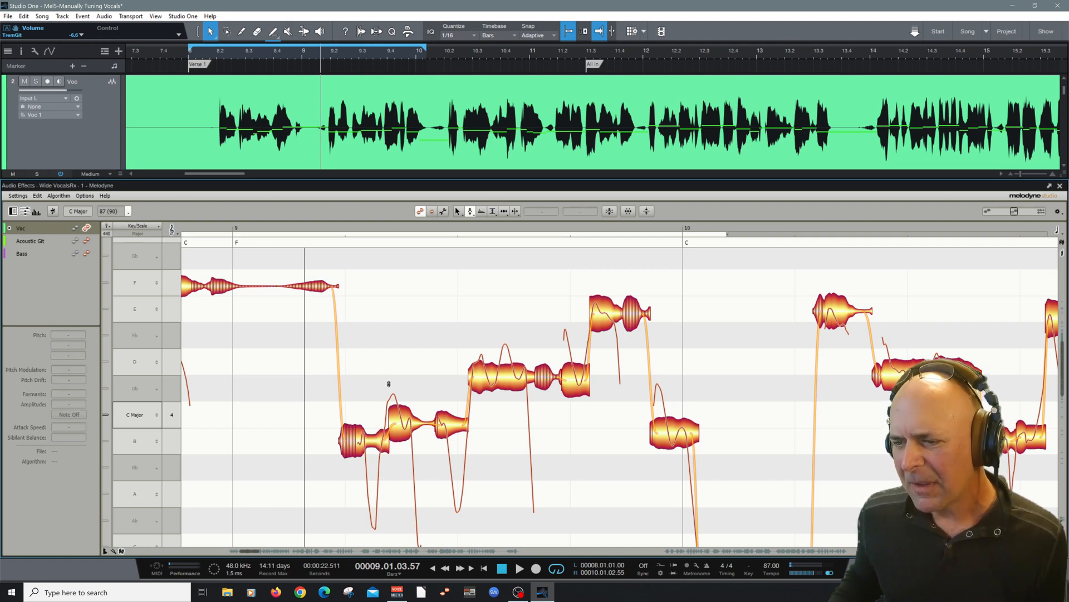
click(254, 229)
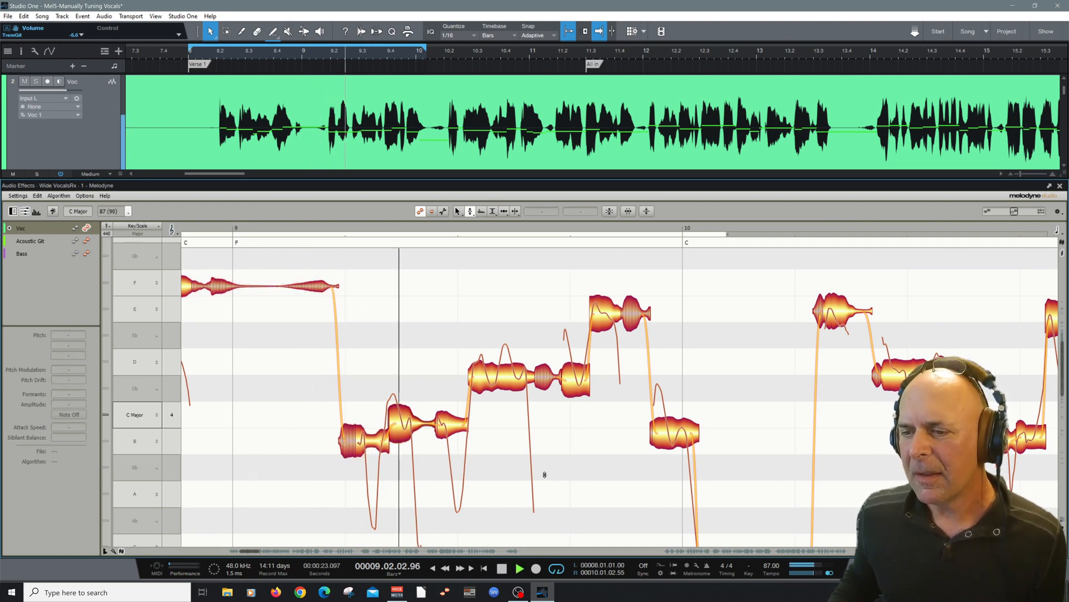
key(space)
Step: Raise the long note near the middle of bar 9 to D4 and play back from early in the bar
click(499, 372)
key(Up)
click(557, 451)
key(space)
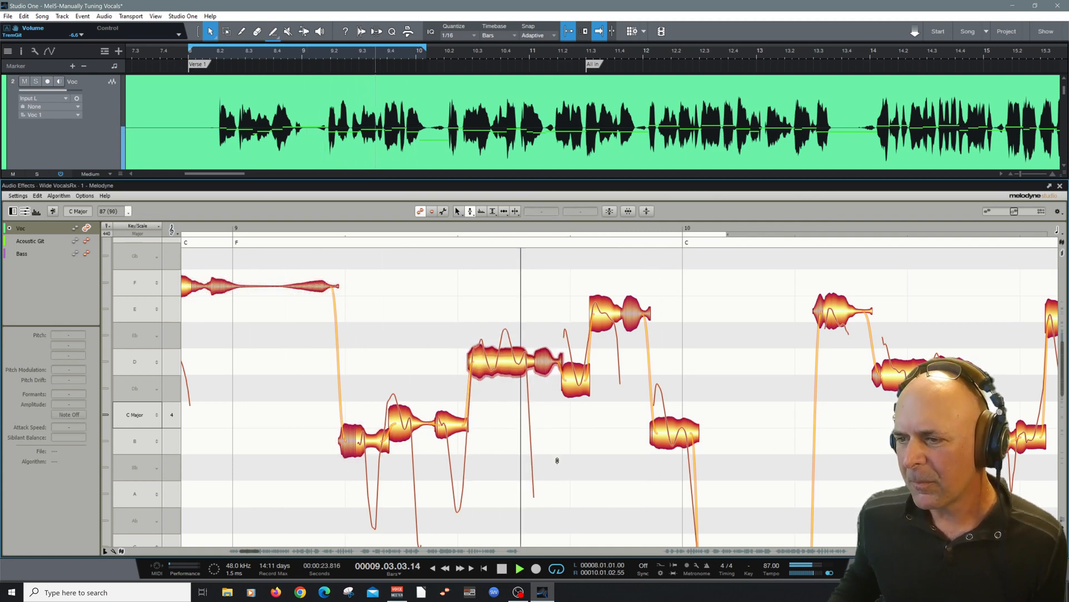
key(space)
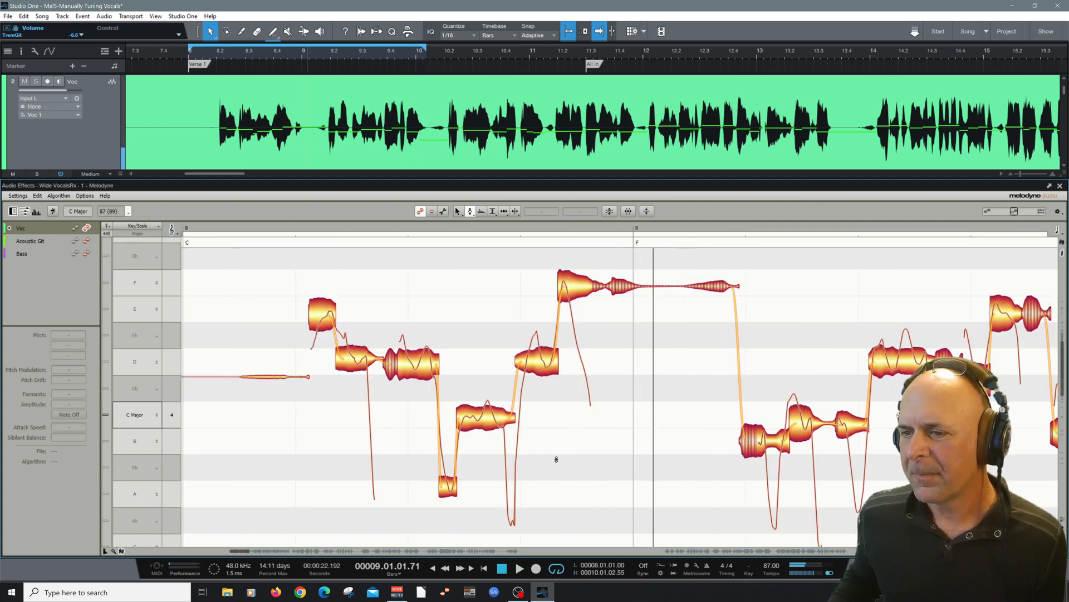
key(space)
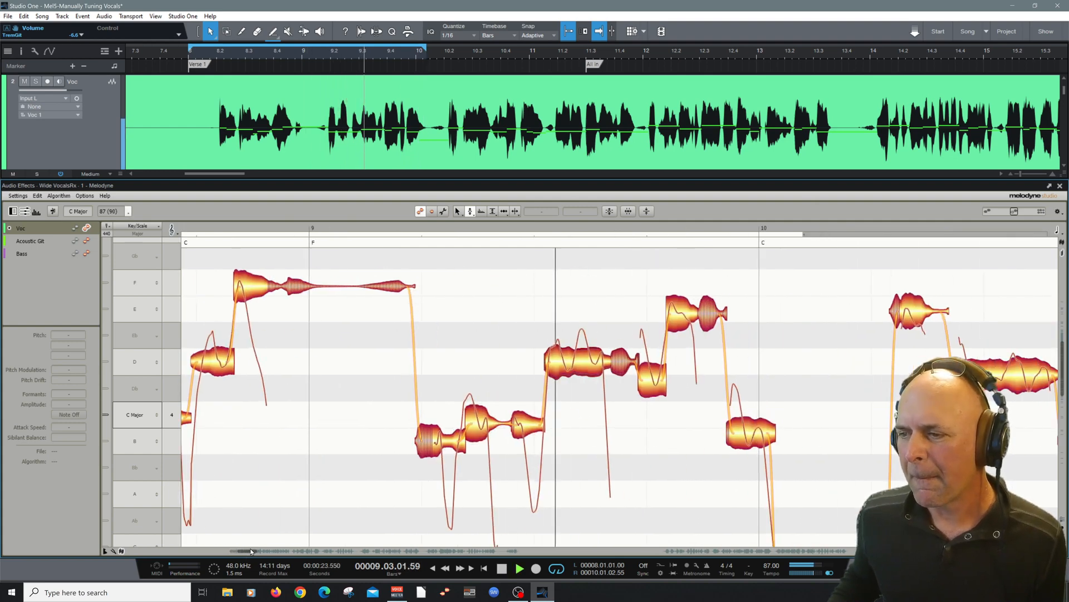
key(space)
Step: Loop from bar 9 beat 3 to bar 10 beat 2 and set the E4 note's sibilant balance to -36%
drag(271, 236, 703, 256)
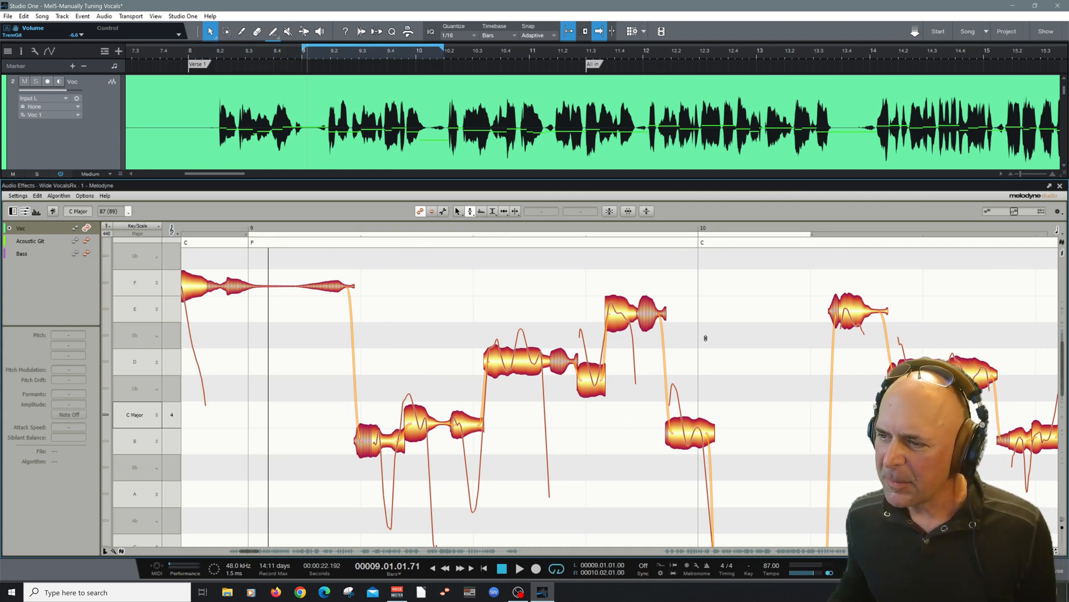
right_click(656, 278)
mouse_move(692, 276)
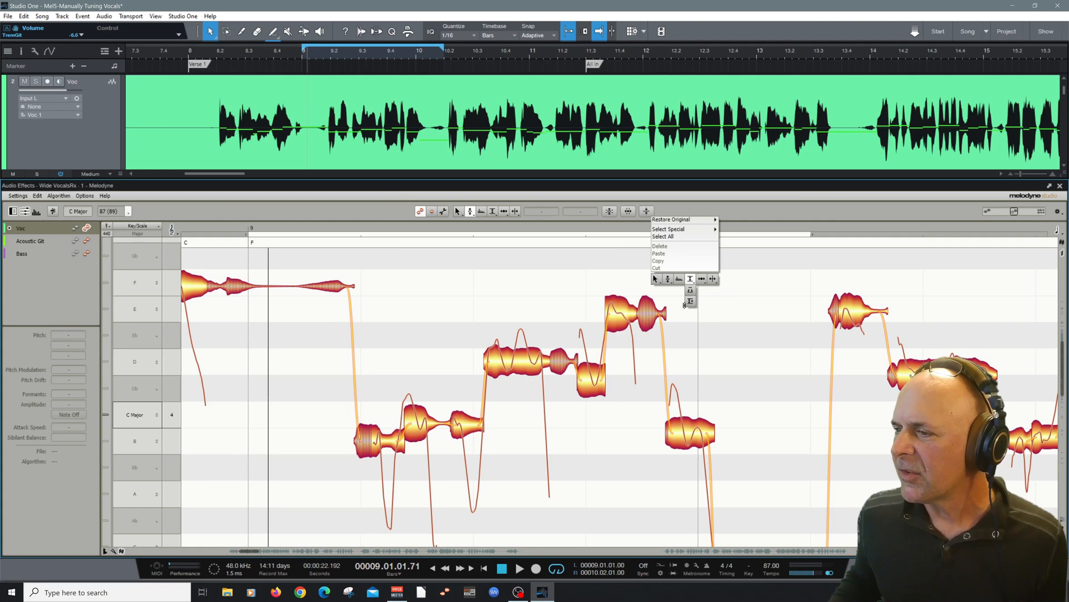
click(690, 300)
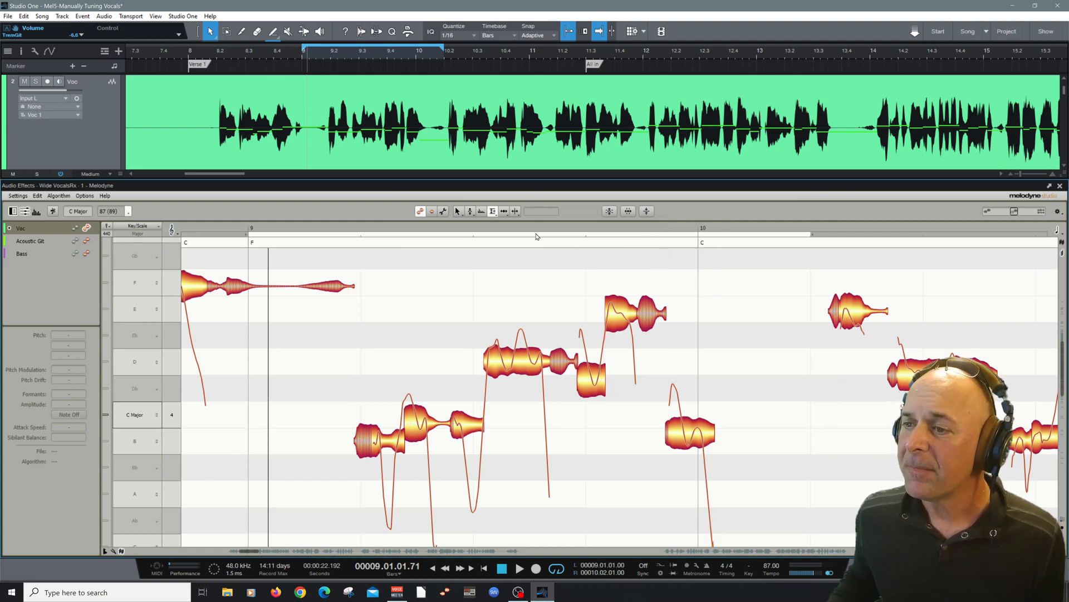
drag(250, 234, 522, 247)
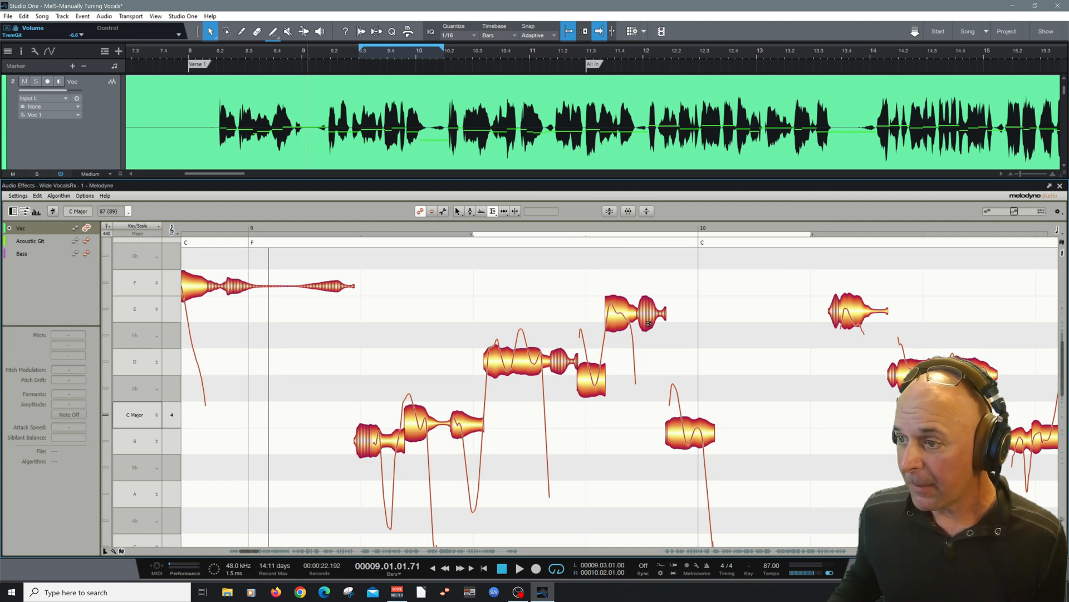
right_click(670, 272)
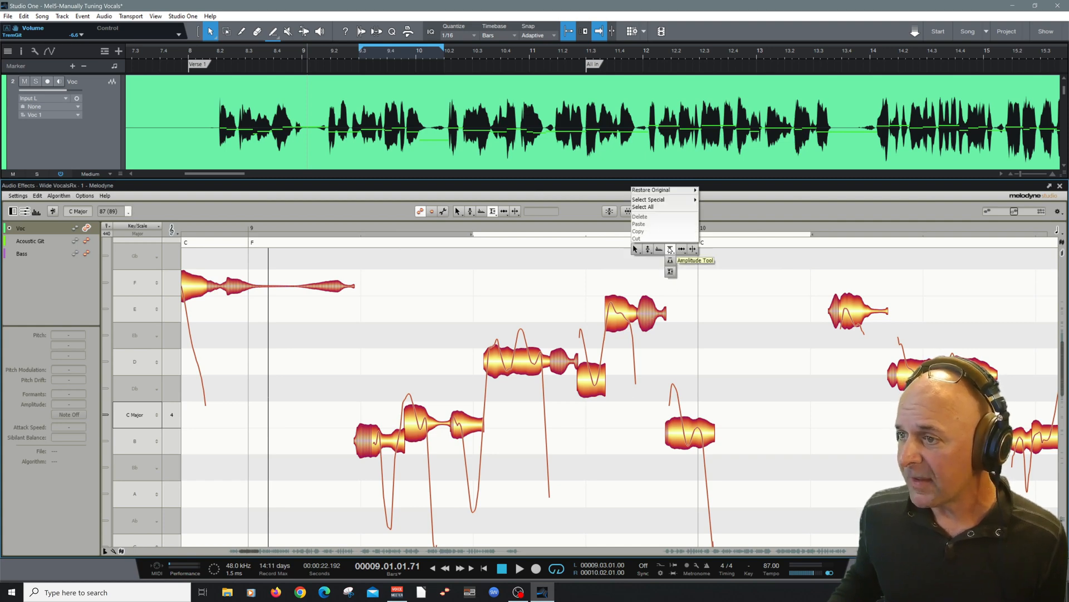
click(670, 272)
key(space)
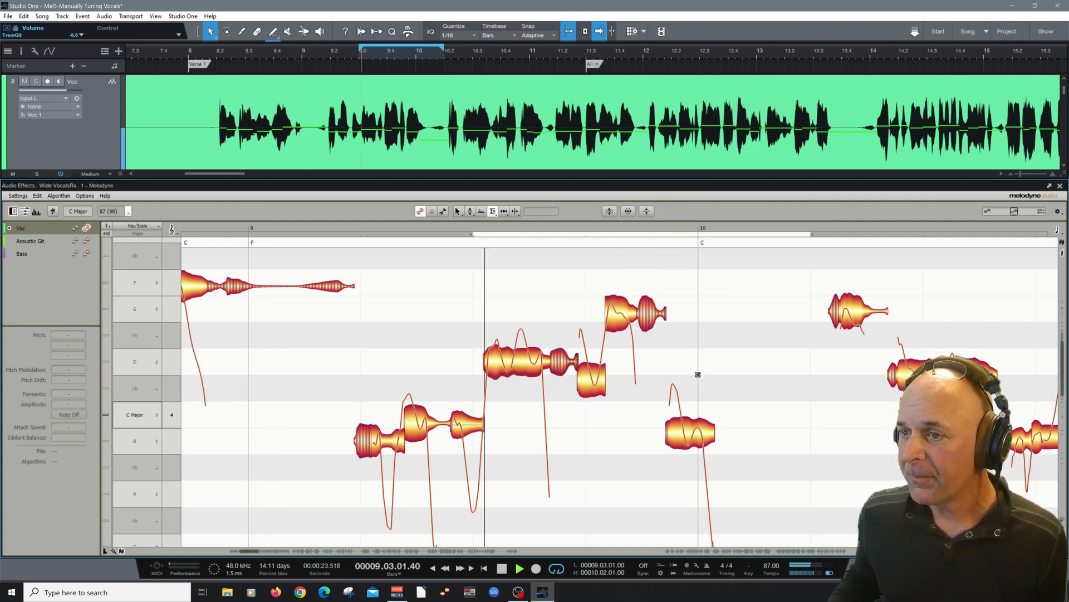
mouse_move(646, 313)
mouse_down()
mouse_move(654, 333)
mouse_move(653, 322)
mouse_up()
key(space)
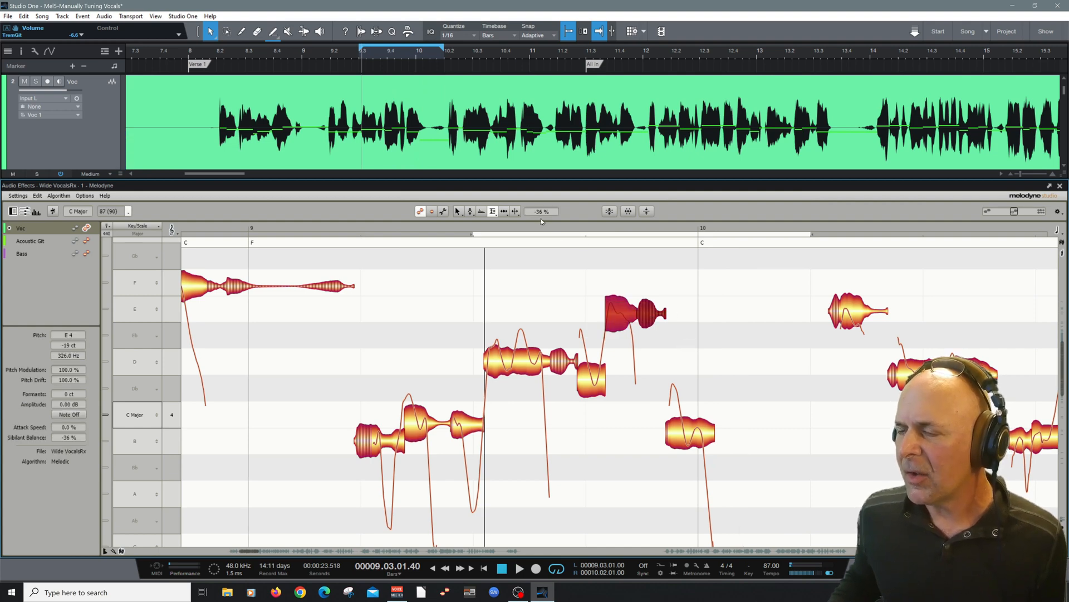
Step: Play back the bar 9 phrase to check the sibilant balance of the E4 note, and deselect the note
click(326, 229)
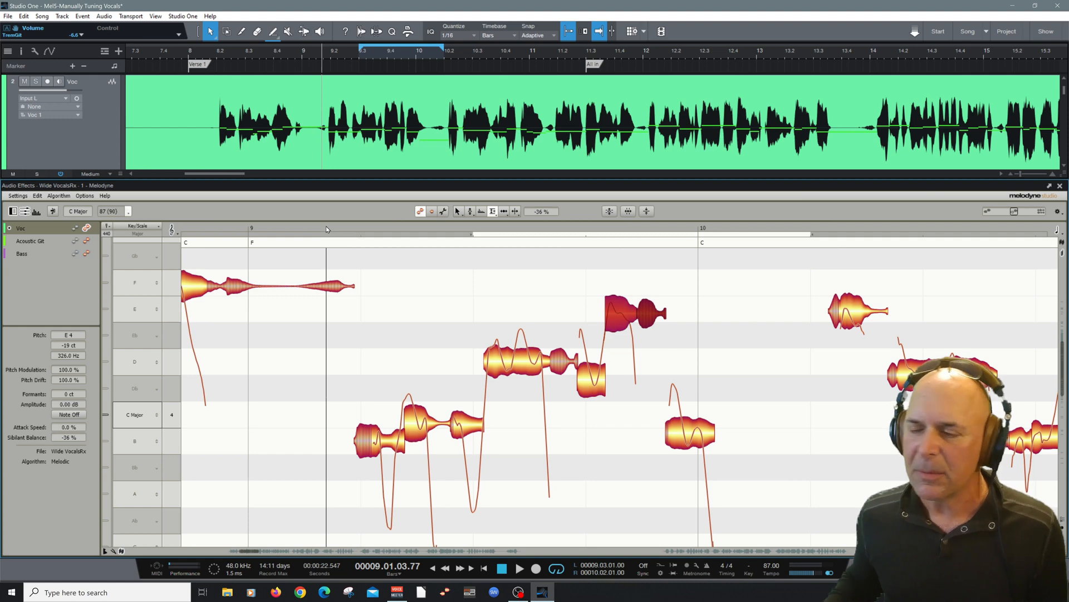
key(space)
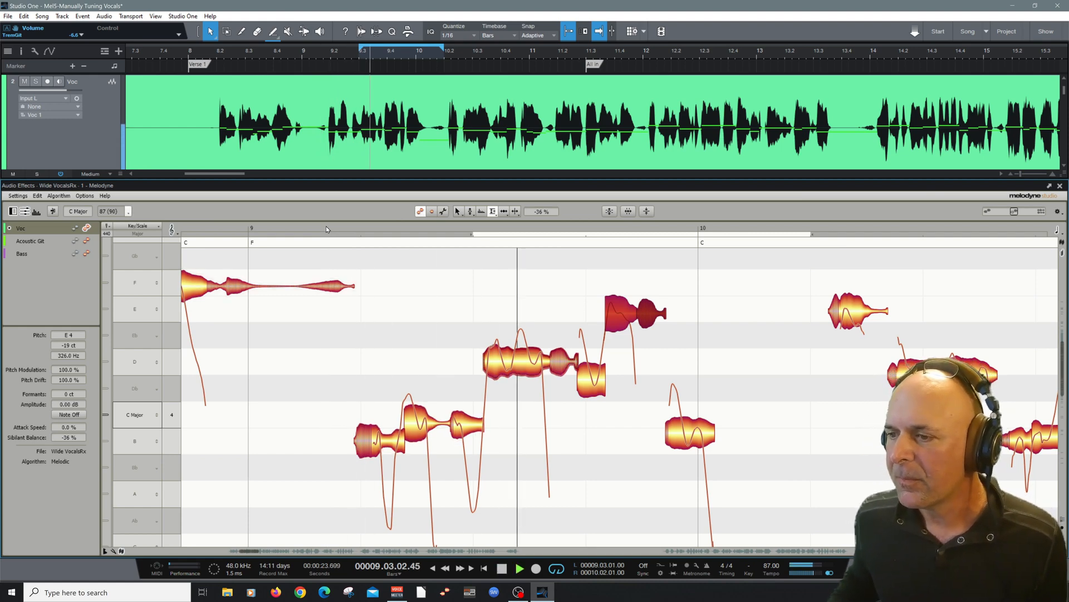
key(space)
click(635, 467)
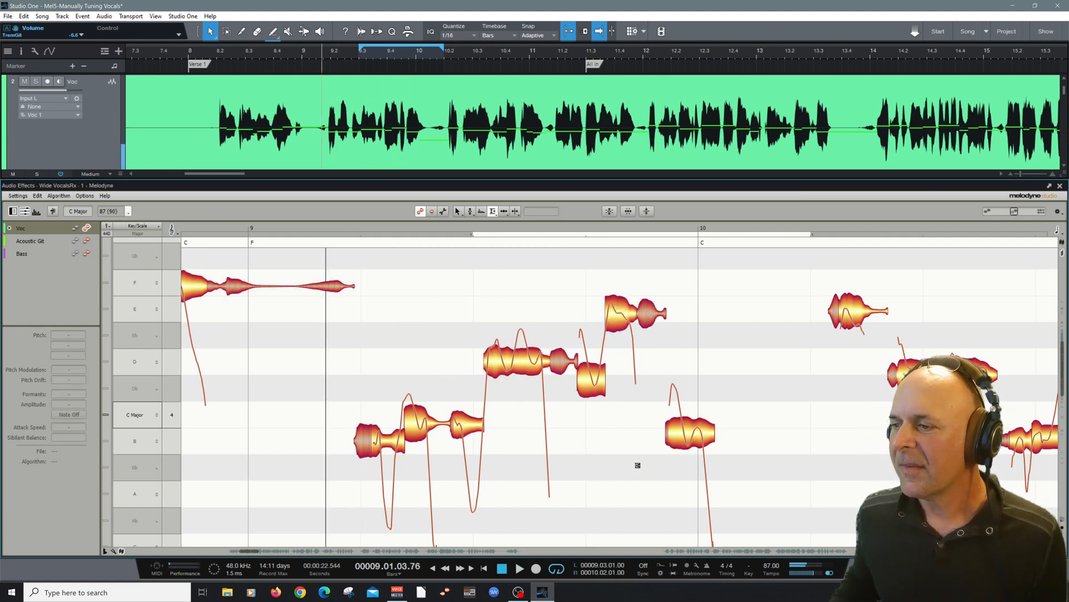
Step: Turn off looping and play back the bar 9 phrase from just before its first note
click(595, 384)
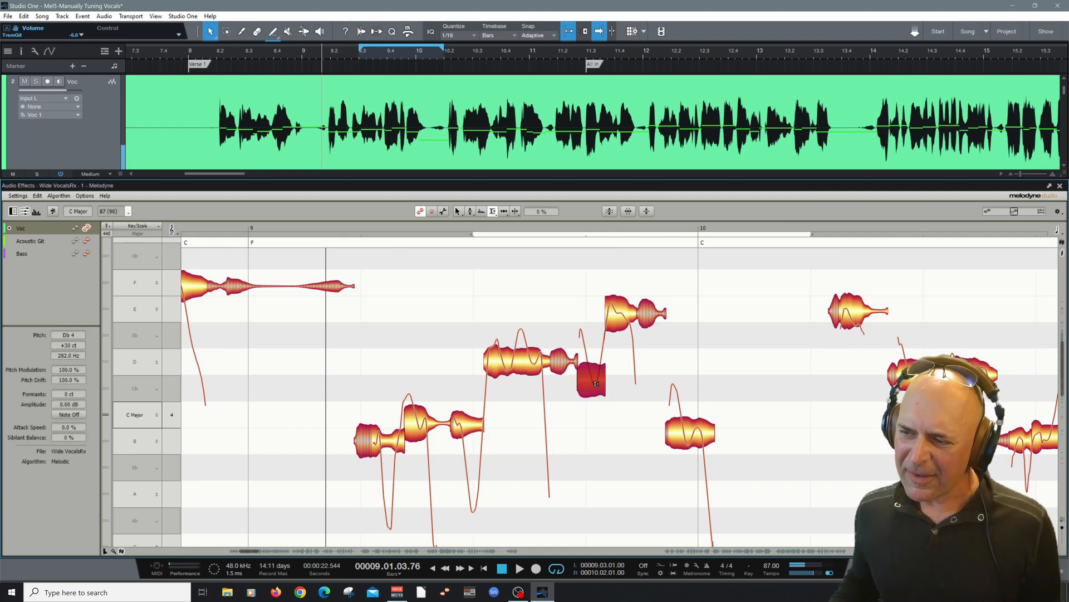
drag(454, 241, 345, 230)
drag(478, 232, 249, 232)
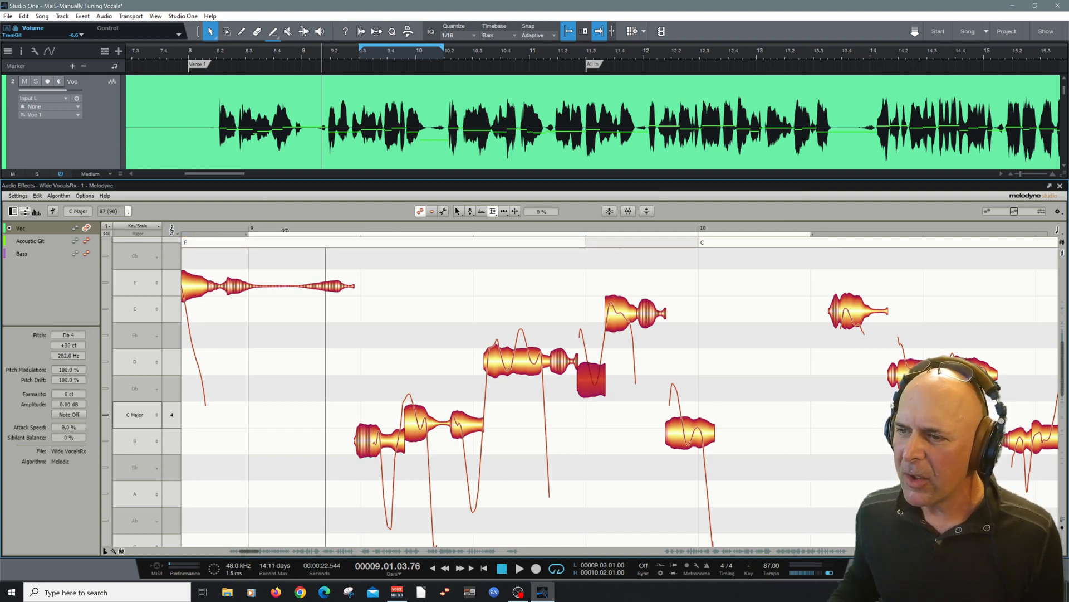
click(334, 232)
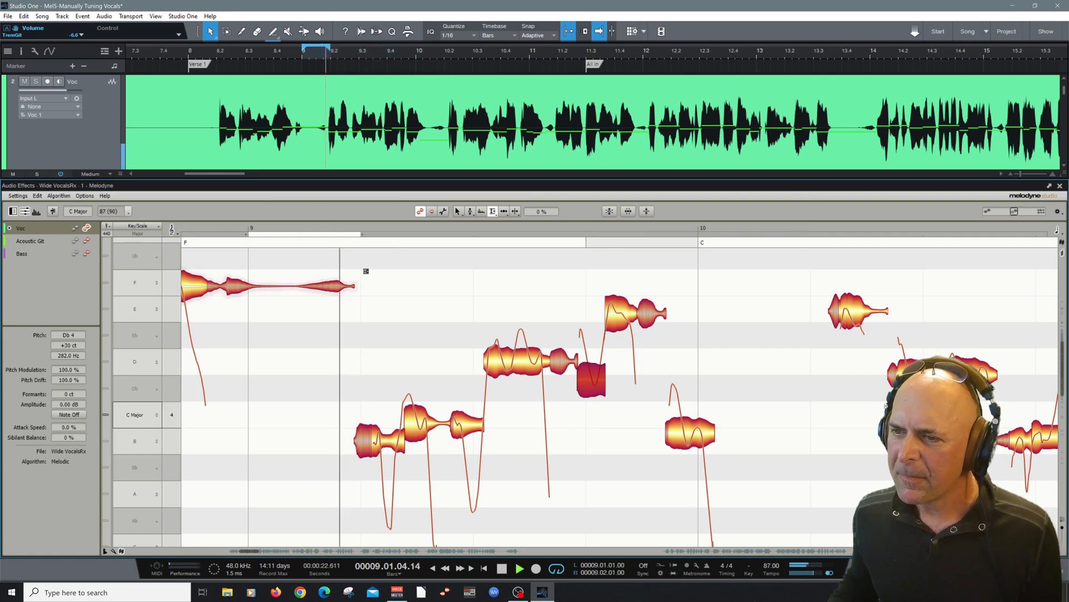
click(341, 238)
key(space)
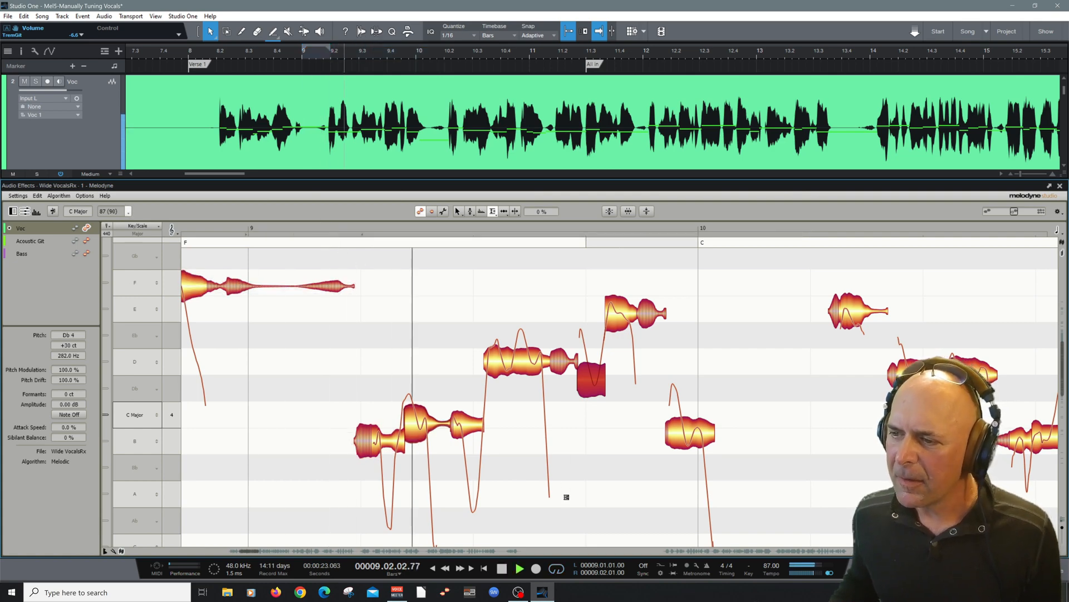
key(space)
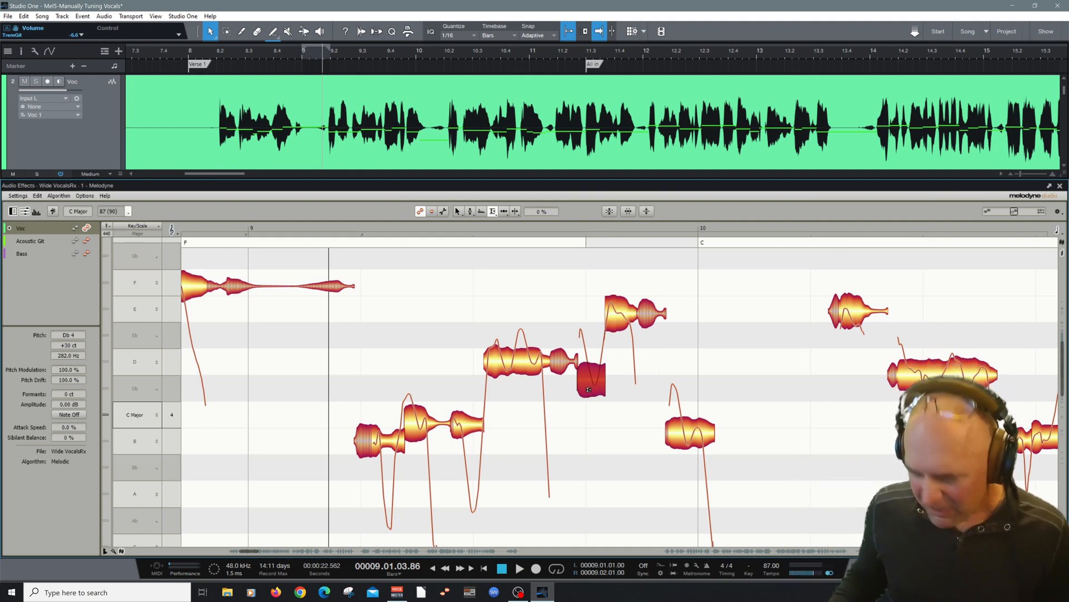
Step: With the Pitch tool, raise the note before the E4 to D4 at -26 ct and snap the note crossing into bar 10 to B3
right_click(598, 415)
click(579, 343)
drag(593, 380, 594, 370)
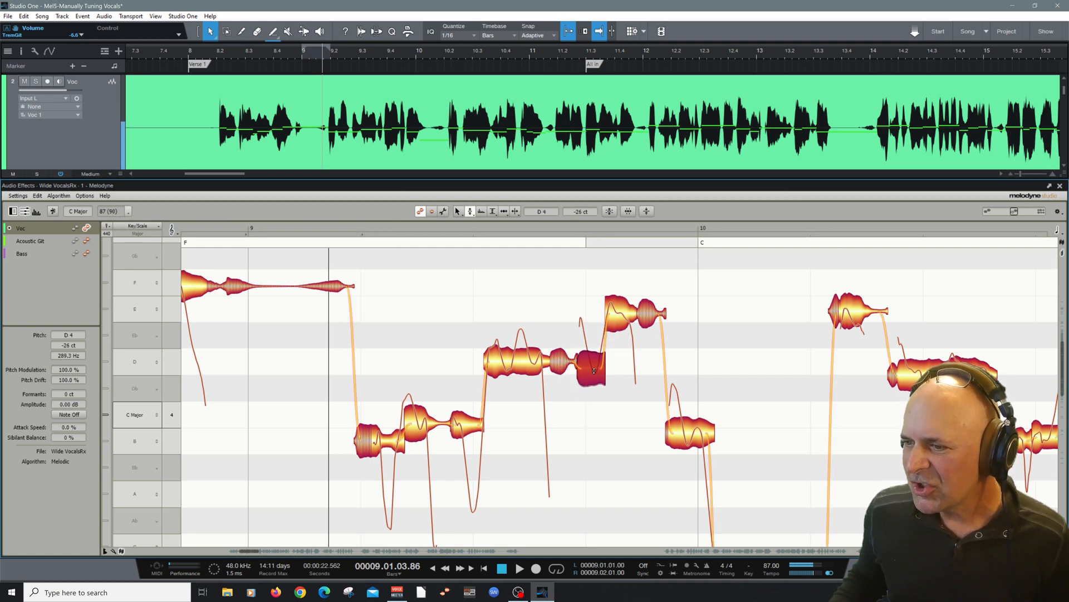
click(622, 358)
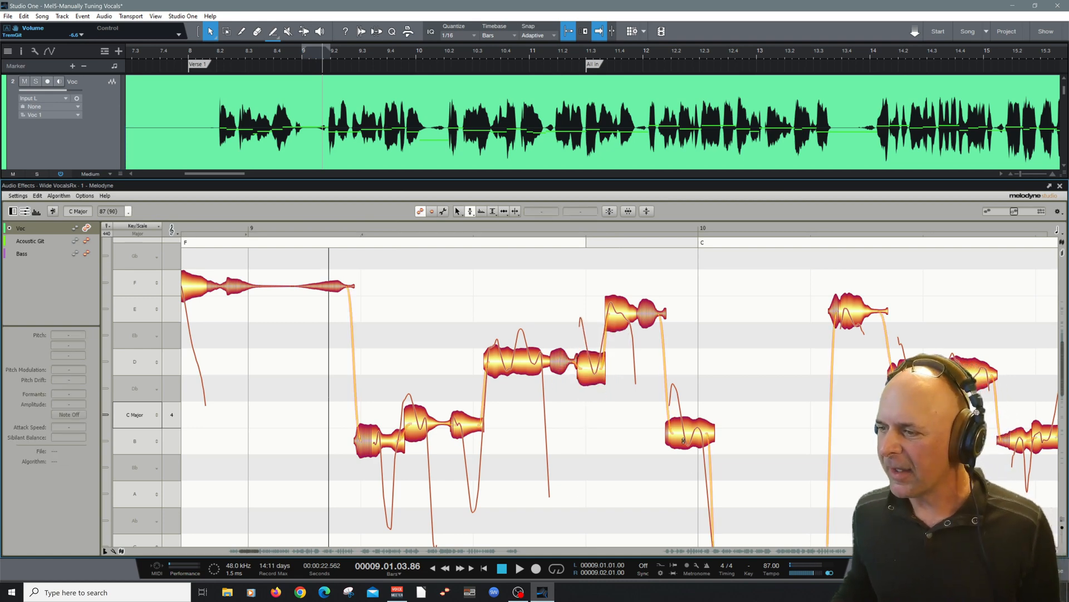
click(684, 441)
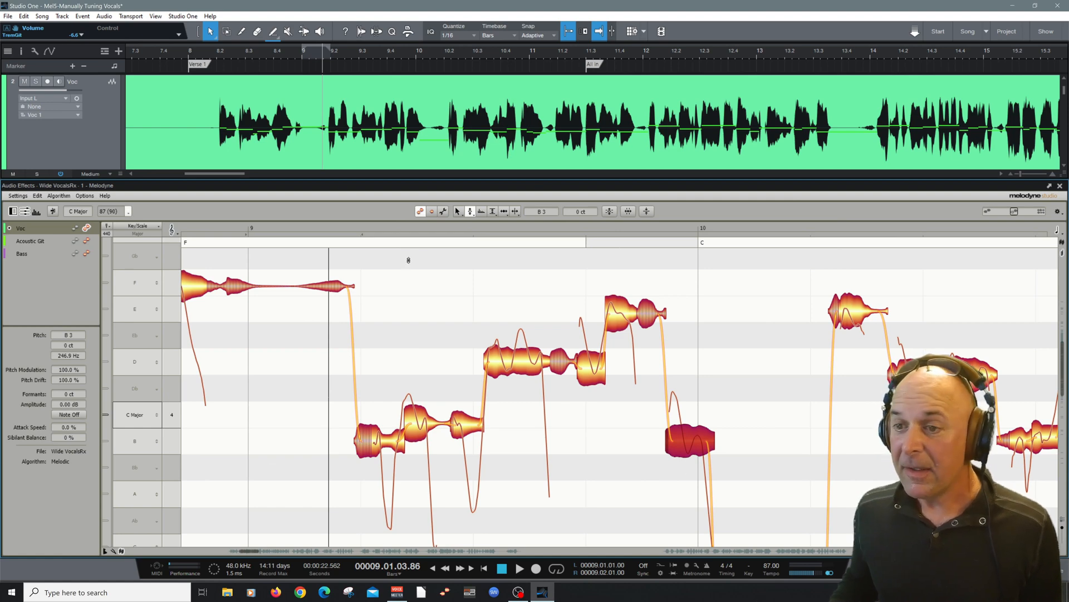
Step: Set the cycle range over both tuned phrases, from bar 7 beat 4 to the start of bar 10
right_click(284, 339)
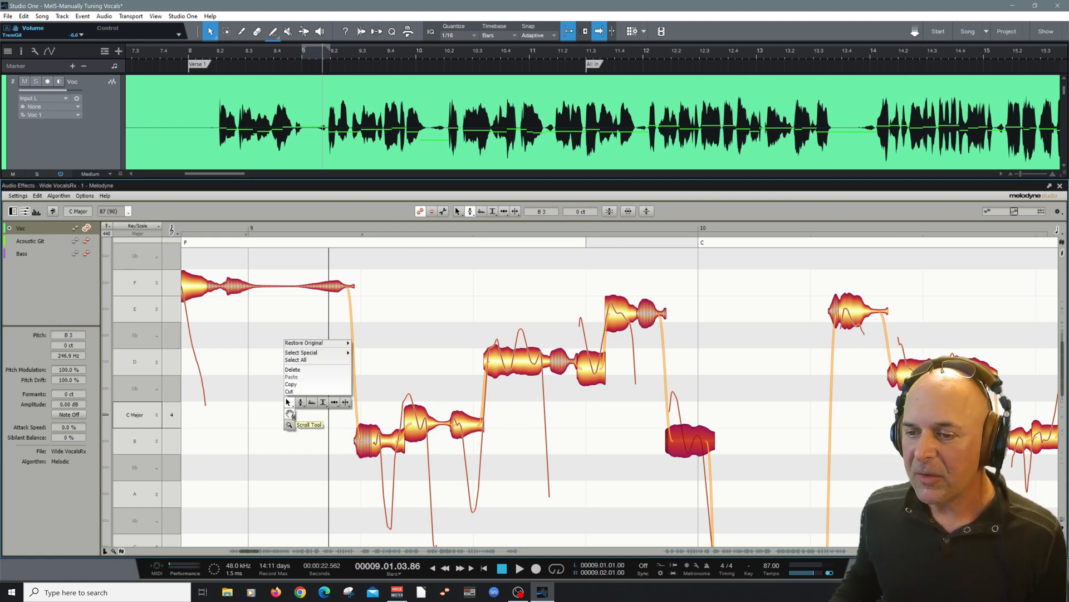
click(289, 425)
drag(278, 420, 476, 342)
right_click(270, 391)
click(273, 384)
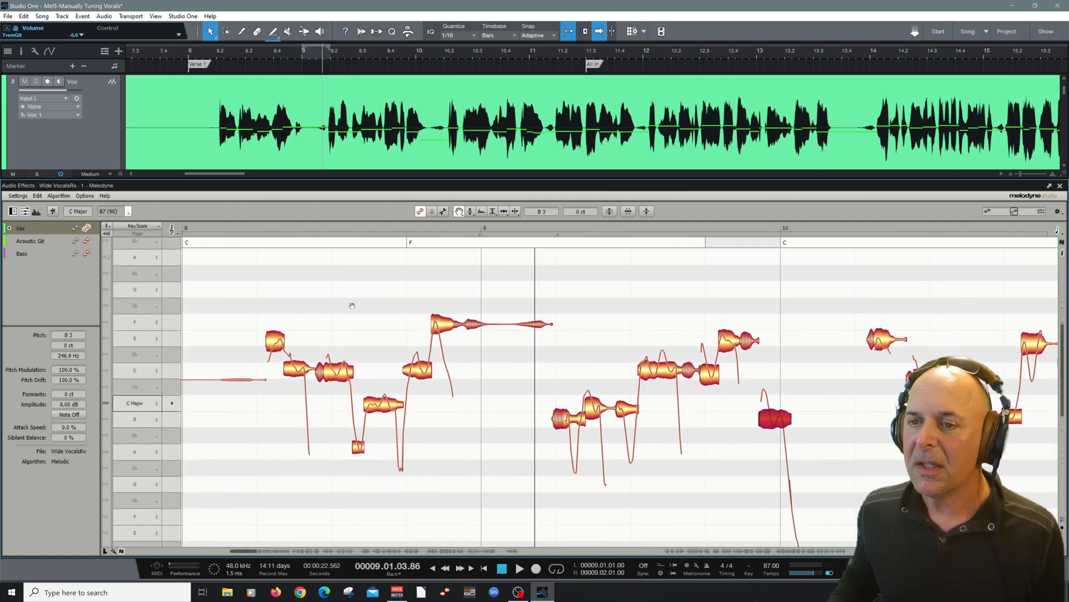
drag(210, 235, 786, 252)
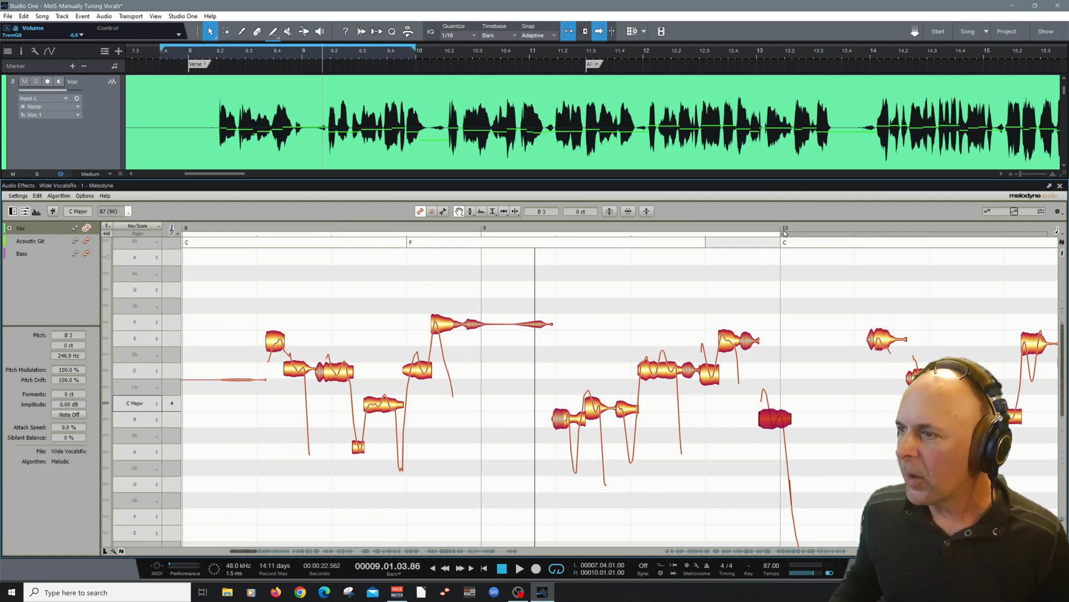
Step: Switch to the unedited original vocal for comparison and play it back from the start of bar 8
click(200, 225)
click(53, 212)
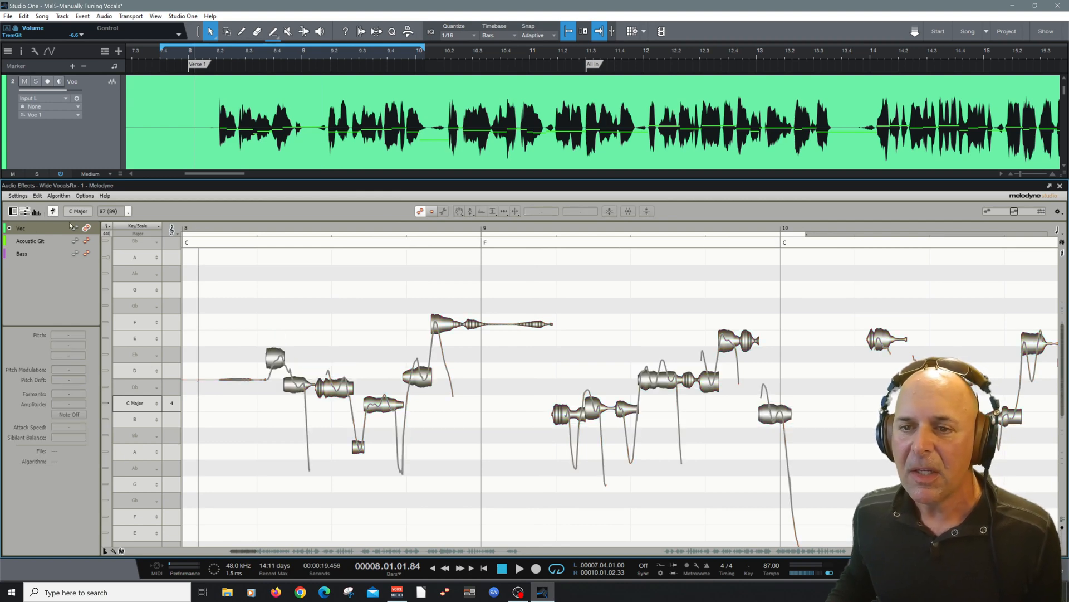
click(200, 224)
key(space)
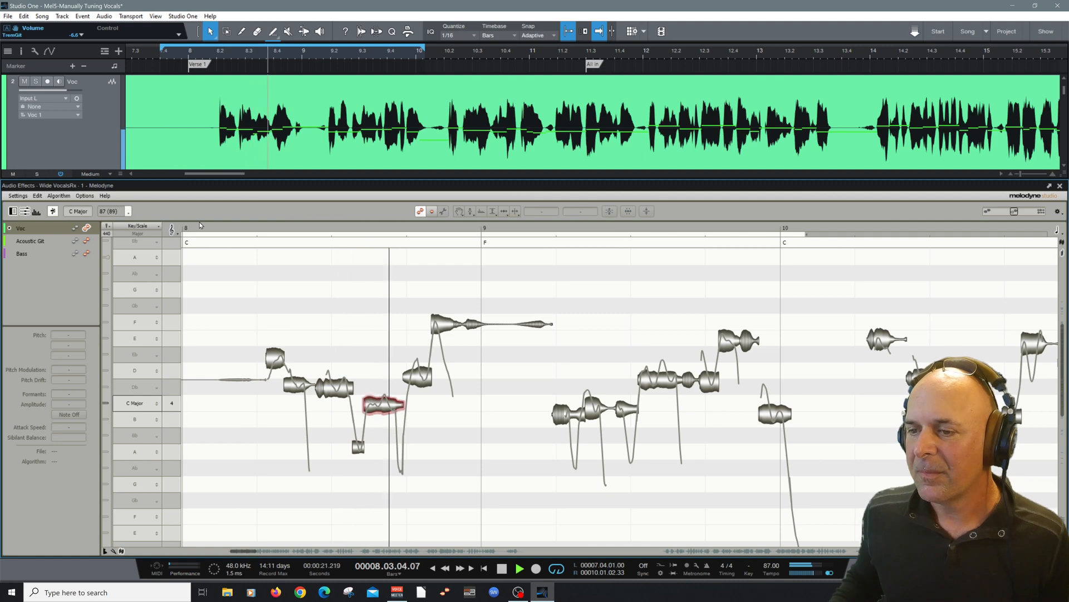
Step: Switch back from the original to the tuned vocal and play the two corrected phrases for comparison
click(53, 212)
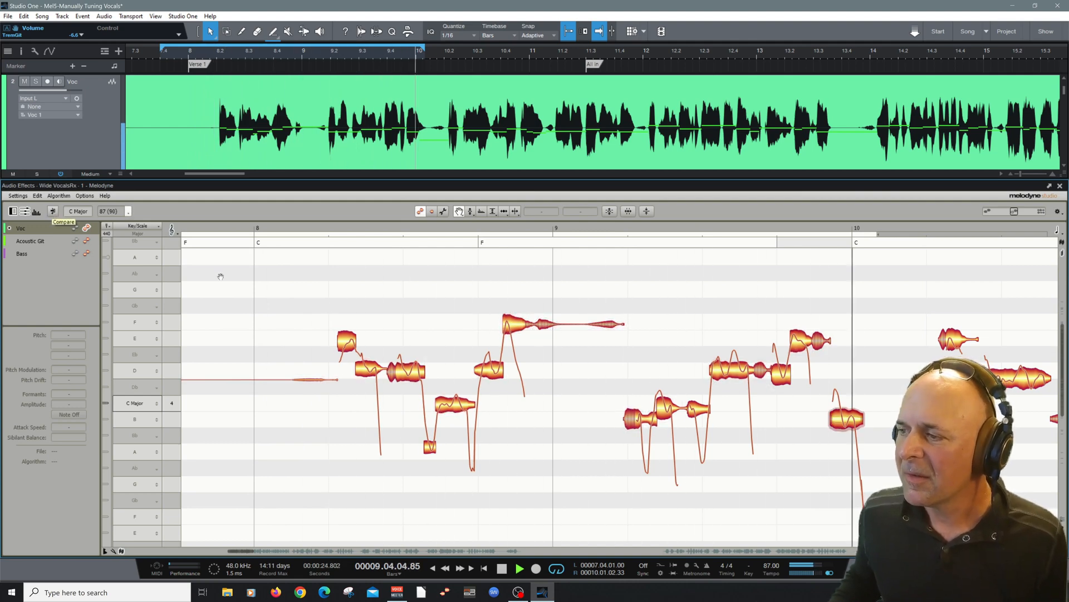
key(space)
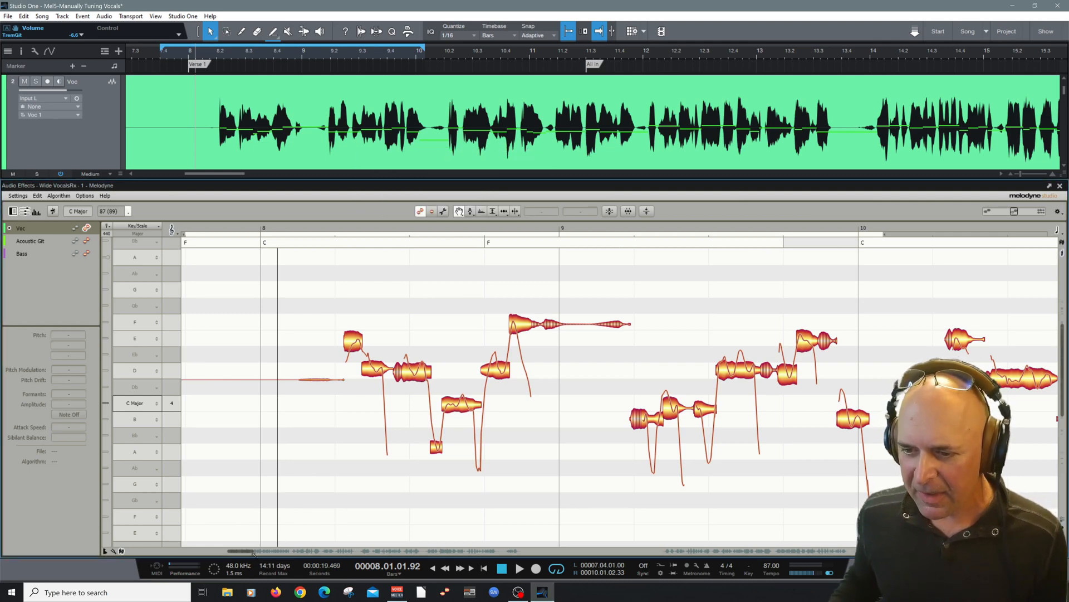
Step: Set the cycle range from bar 10 to bar 12 and play back from just before the bar 10 phrase
drag(246, 549, 268, 550)
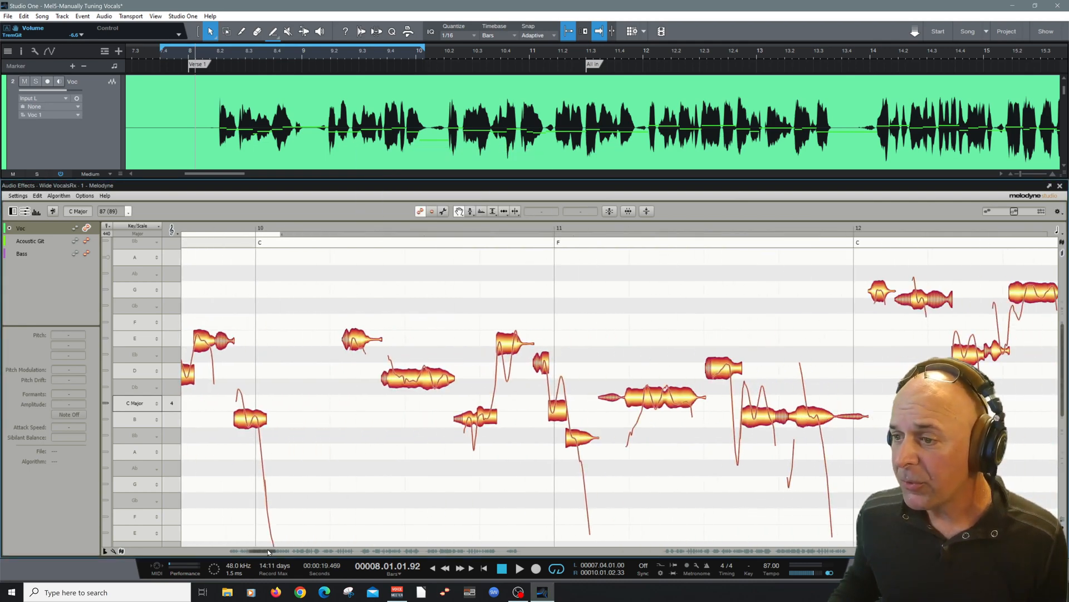
drag(222, 236, 789, 250)
drag(265, 237, 815, 250)
click(291, 231)
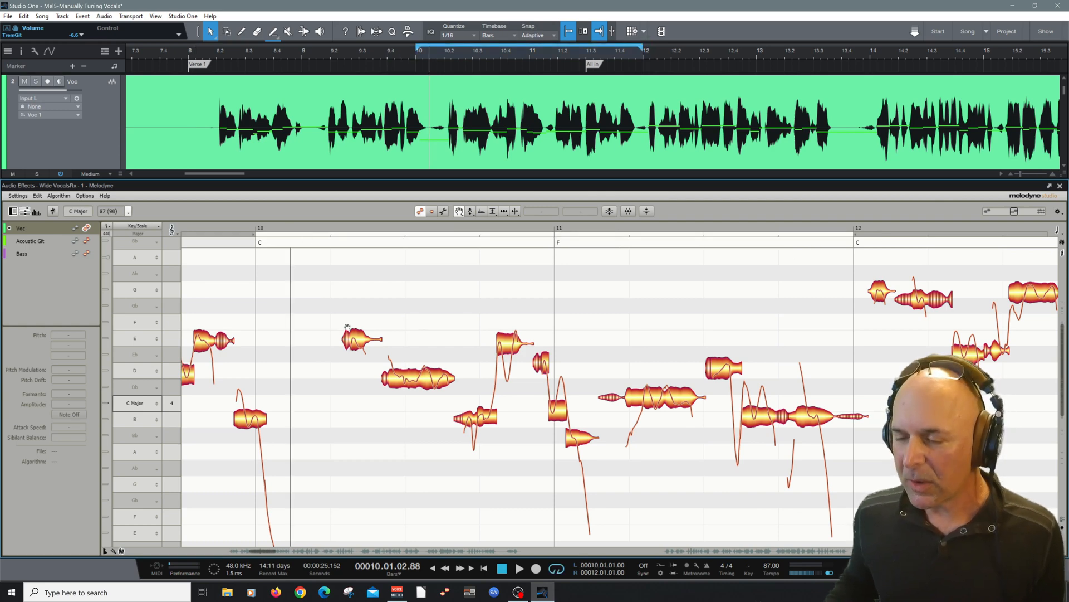
key(space)
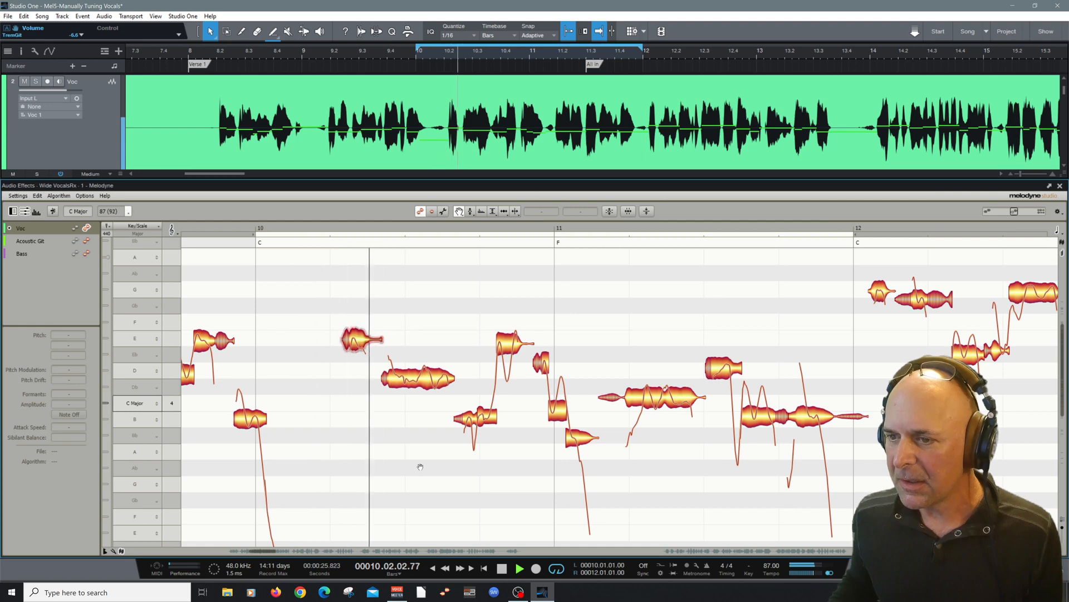
key(space)
Step: Zoom in on the bar 10 phrase and play it back from just before its first note
right_click(411, 423)
click(411, 447)
drag(415, 448, 440, 485)
right_click(444, 454)
click(445, 465)
right_click(440, 486)
click(443, 473)
click(255, 229)
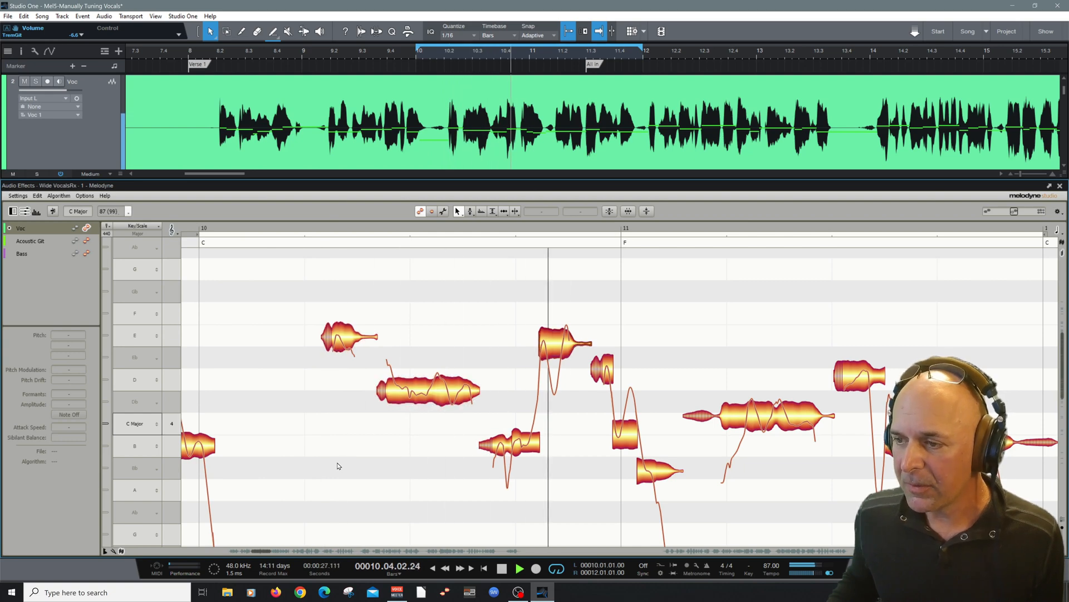
key(space)
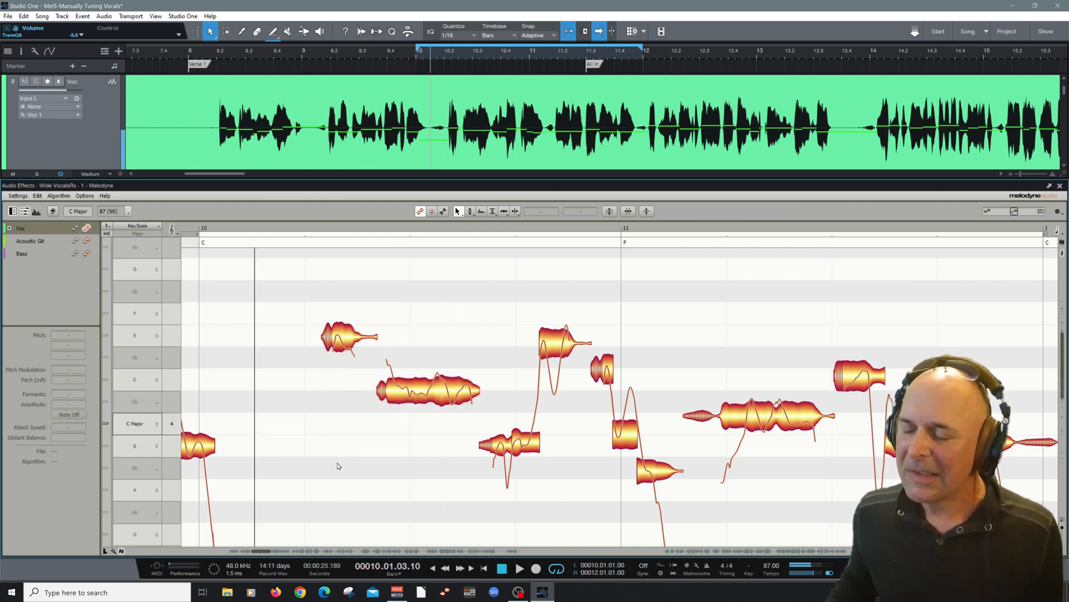
Step: With the Pitch tool, raise the long second note of the bar 10 phrase to D4 and play the phrase back
right_click(412, 436)
click(425, 437)
click(426, 390)
drag(426, 390, 426, 381)
click(415, 418)
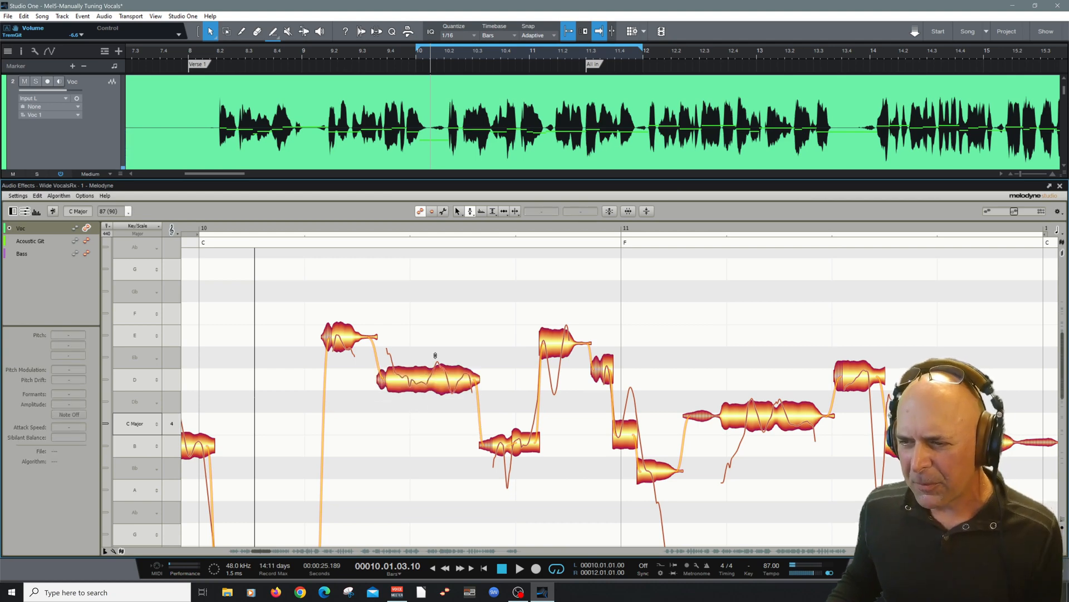
click(253, 229)
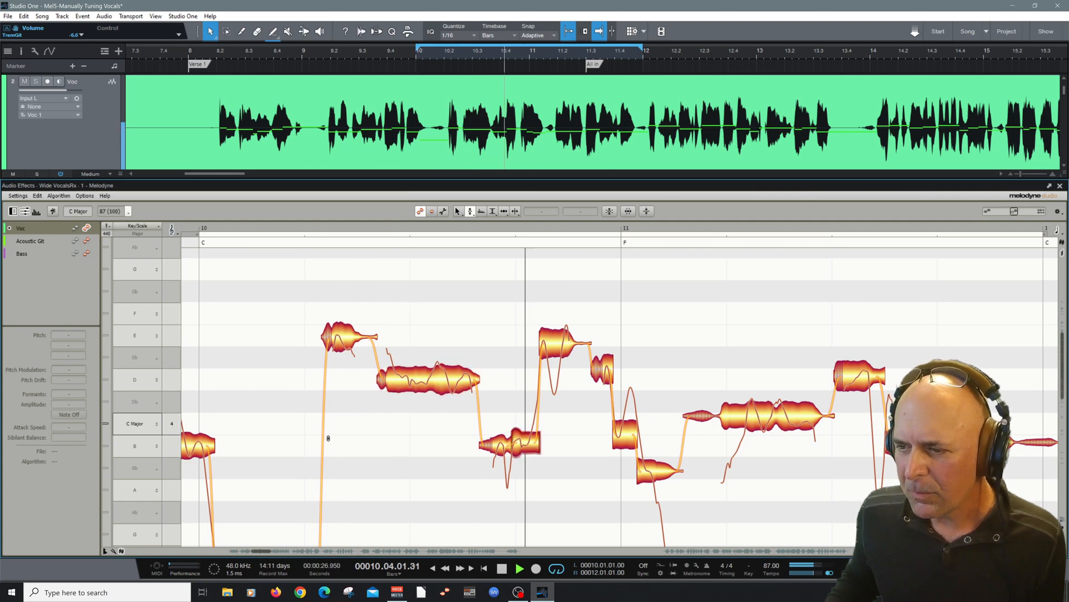
key(space)
Step: Try snapping the high note on beat 4 of bar 10 to E4 at 0 ct and play the phrase back
click(557, 346)
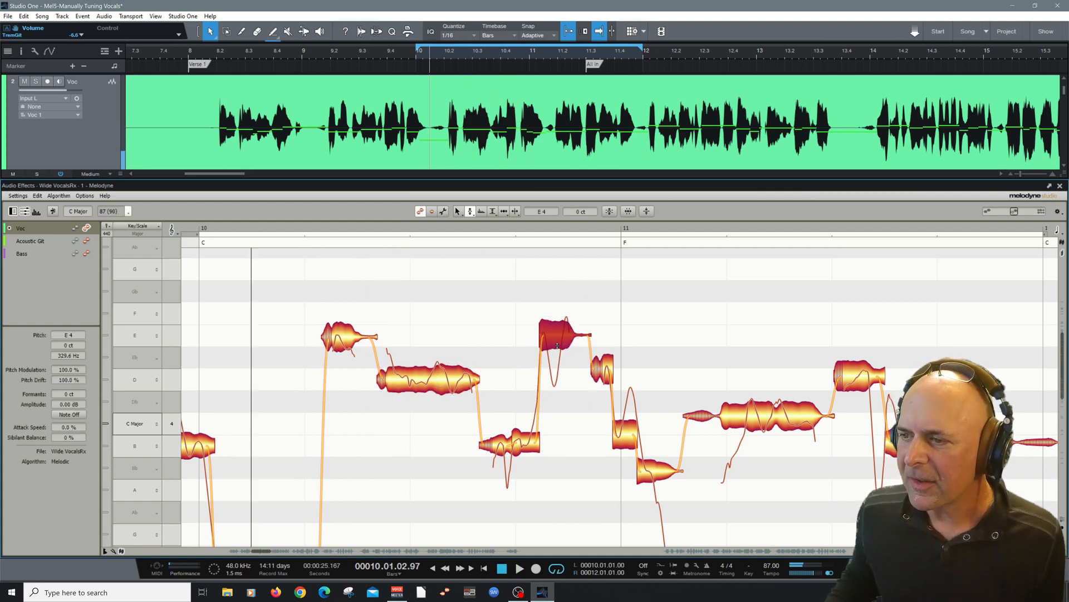
click(272, 234)
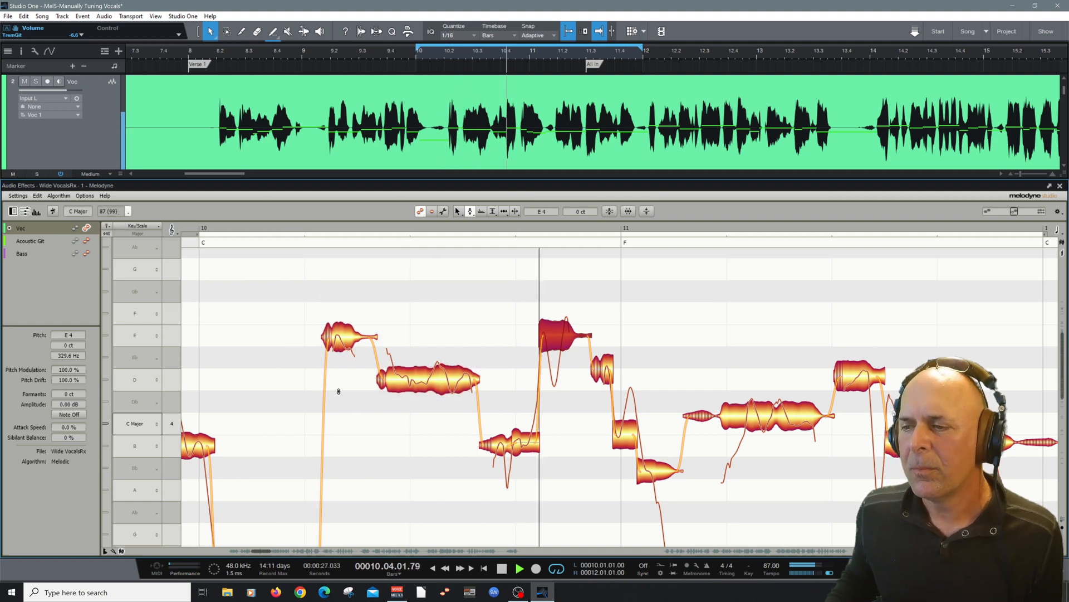
click(558, 446)
key(space)
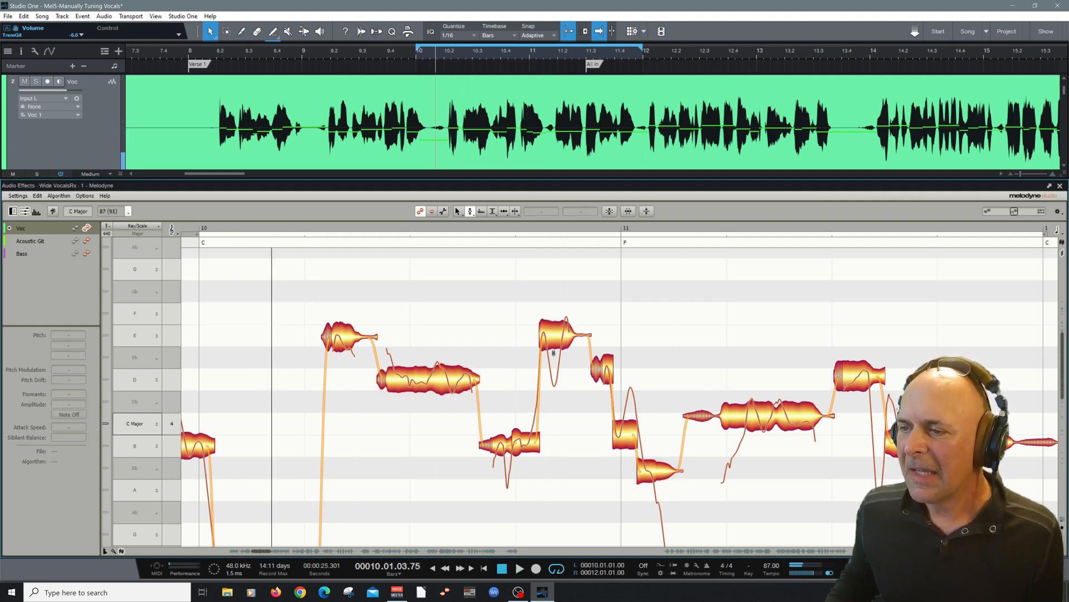
Step: Raise the high note on beat 4 of bar 10 to F4 at -18 ct and play the phrase back
click(556, 334)
drag(556, 334, 559, 317)
key(space)
click(276, 265)
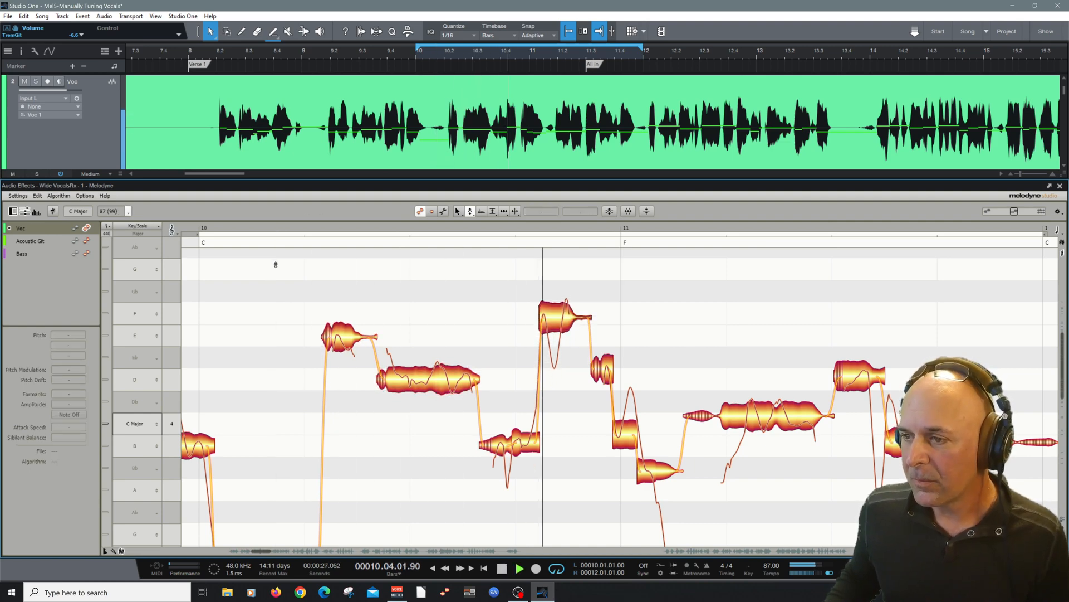
key(space)
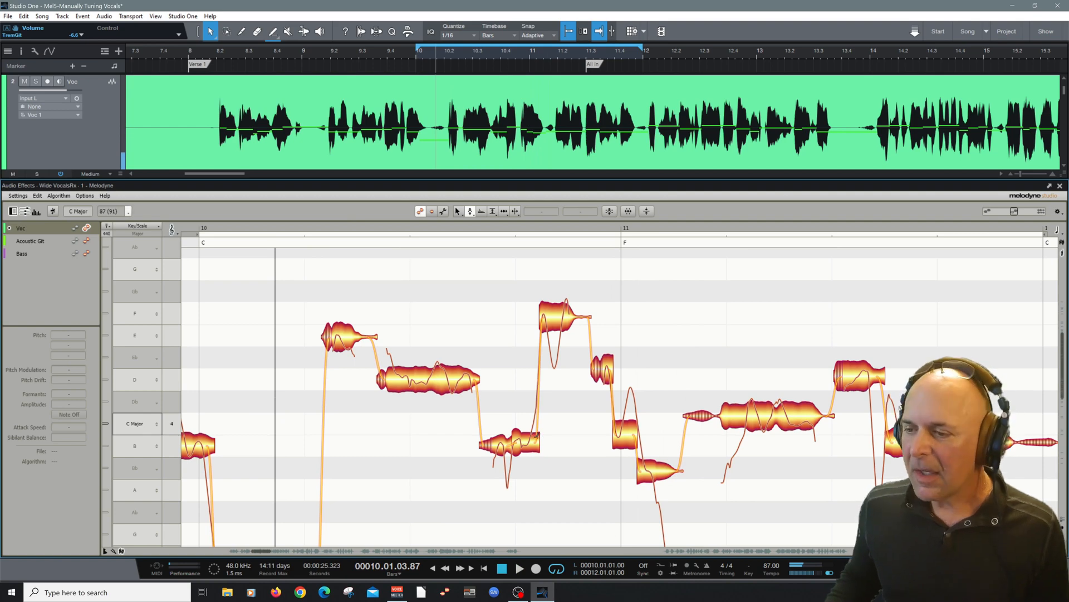
Step: Check the pitches of the high bar 10 note and the note leading into it, and replay the phrase
click(533, 438)
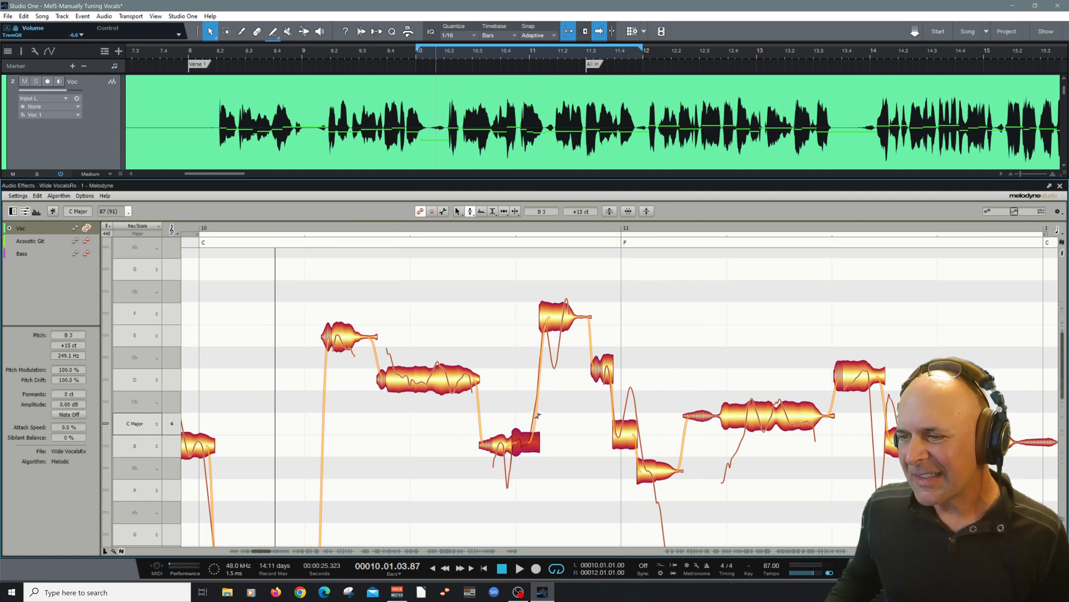
click(578, 332)
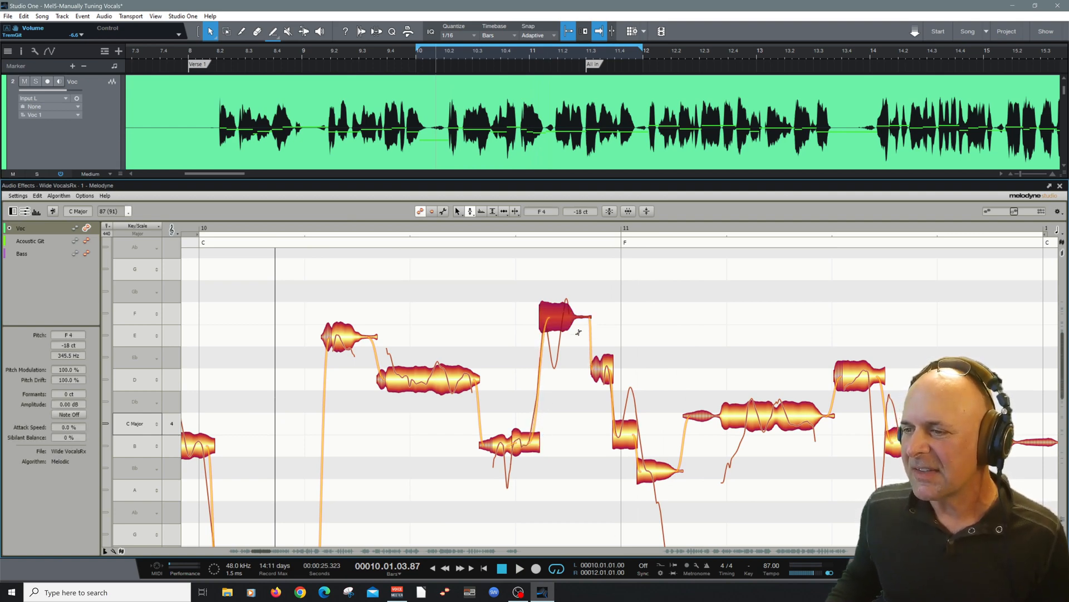
click(243, 224)
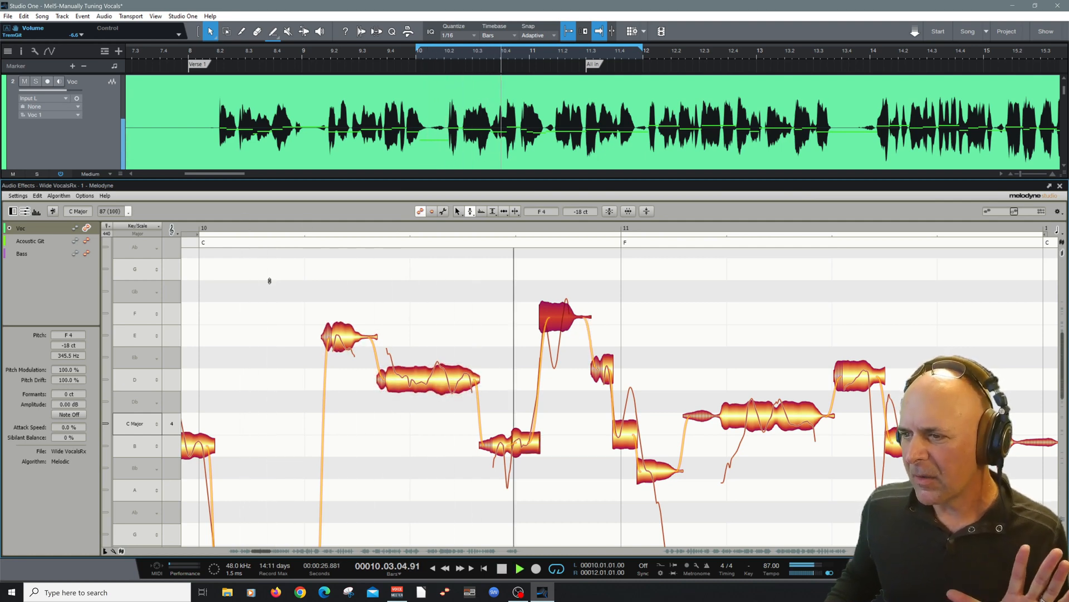
key(space)
click(548, 390)
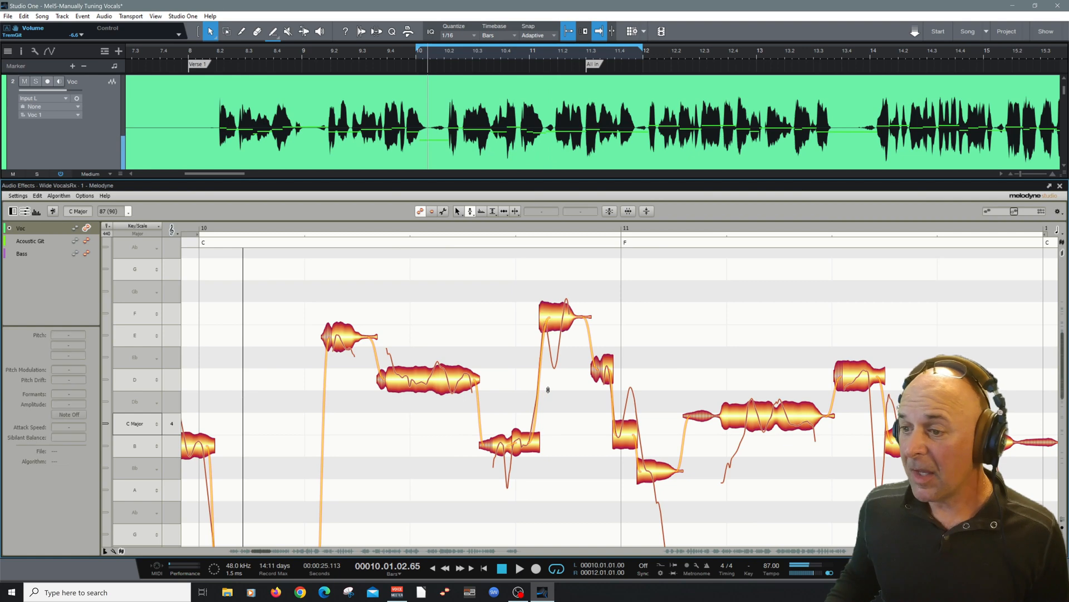
Step: With the Amplitude tool, lower the high F4 note in bar 10 to -1.56 dB and play the phrase back
right_click(615, 321)
click(642, 299)
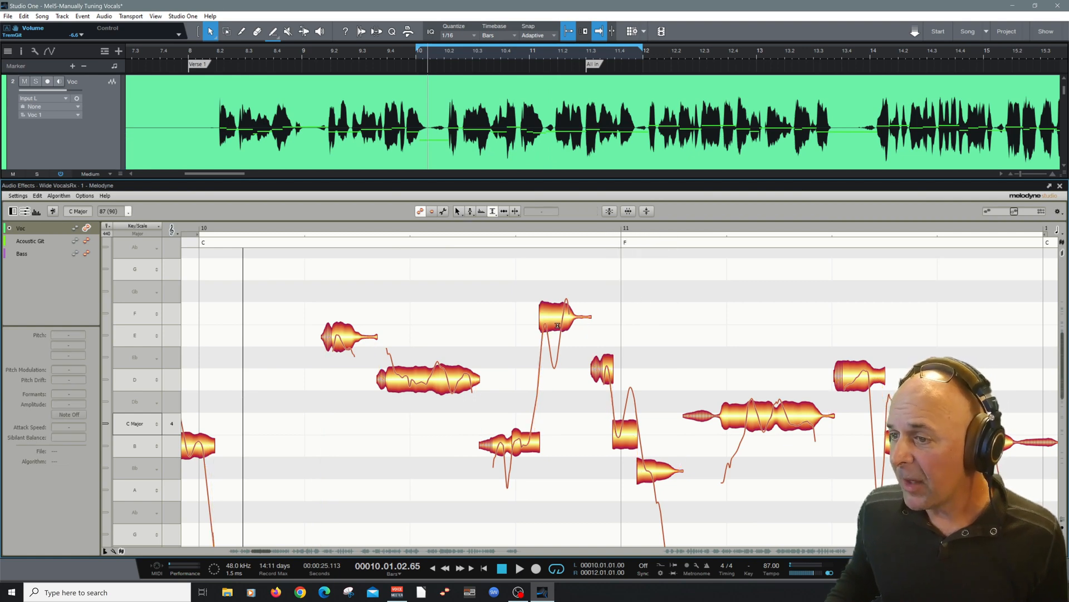
click(556, 323)
drag(557, 323, 560, 329)
click(273, 239)
click(275, 313)
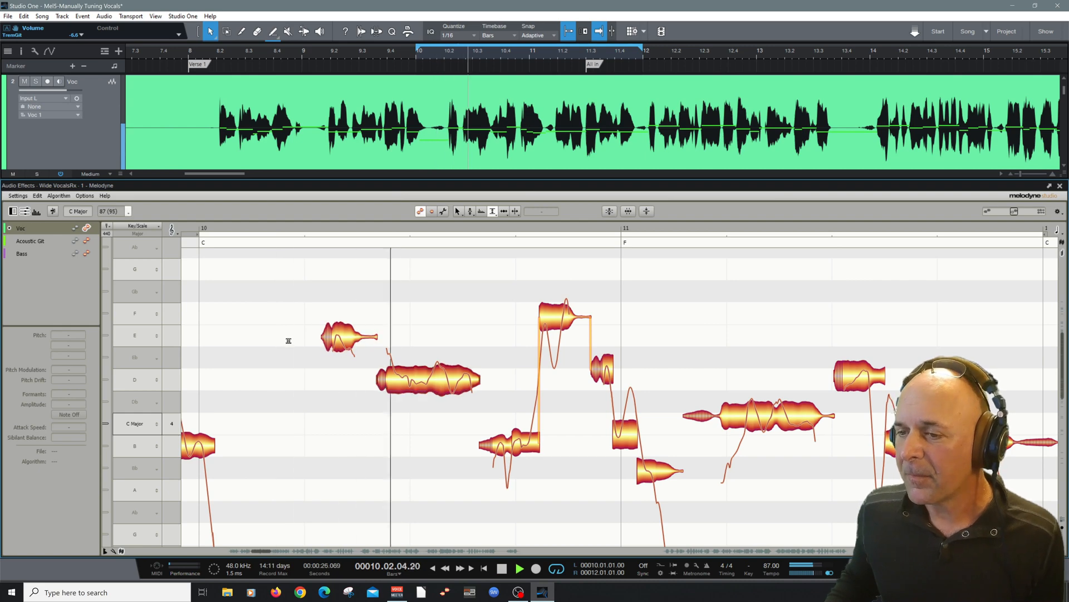
key(space)
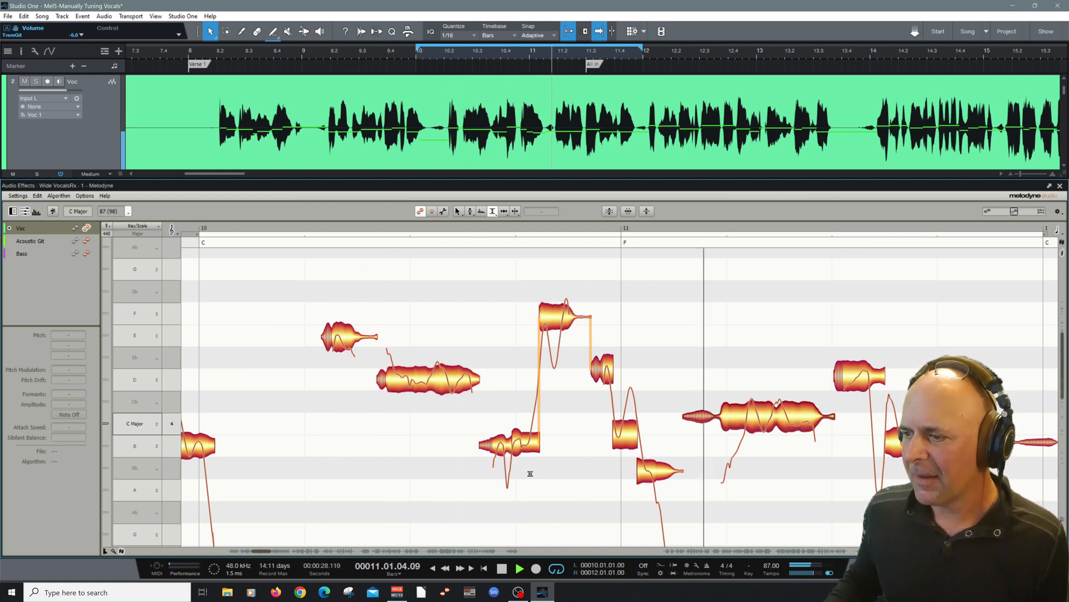
key(space)
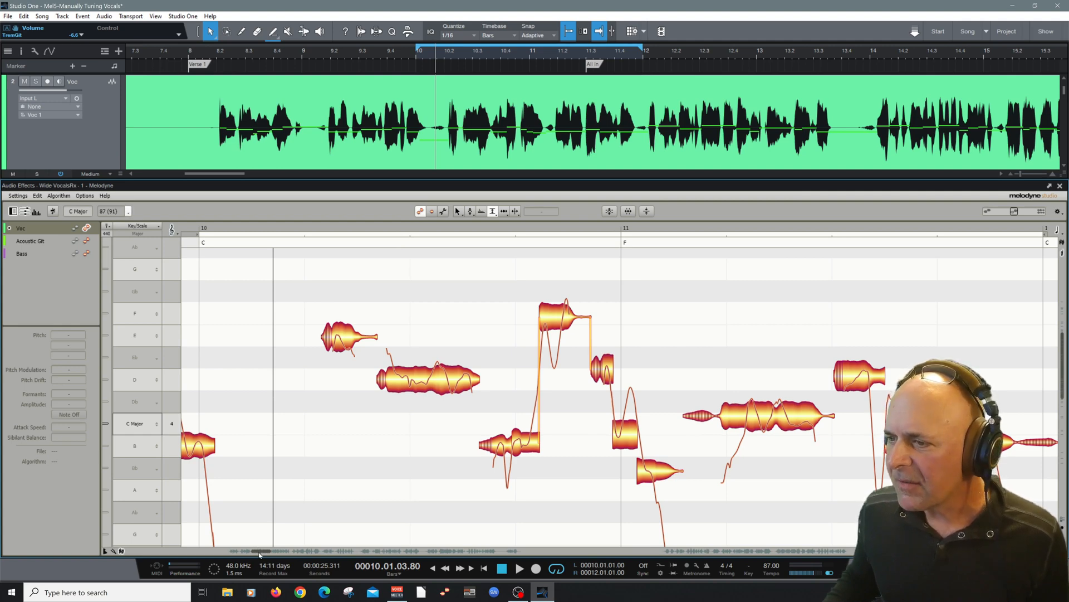
Step: Reduce the pitch modulation of the high F4 note in bar 10 to 80% and play the phrase back
right_click(569, 345)
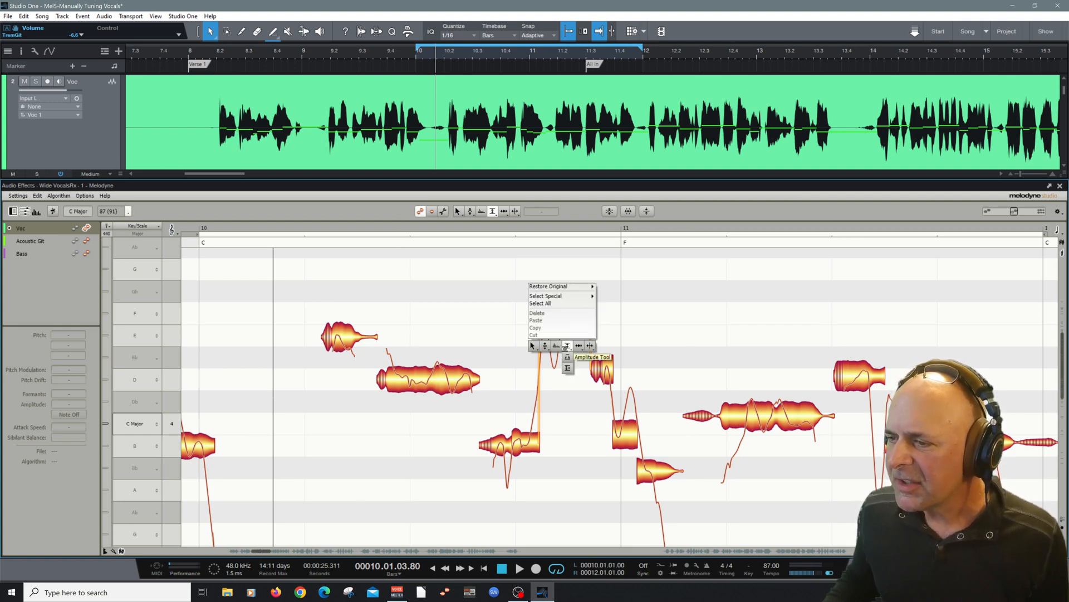
click(549, 354)
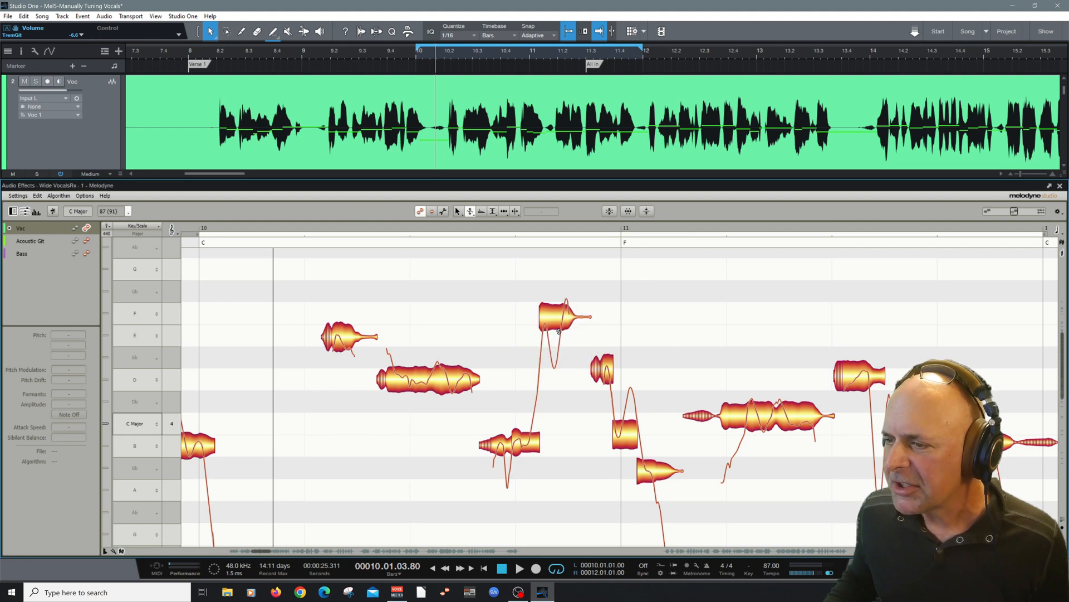
drag(559, 331, 551, 326)
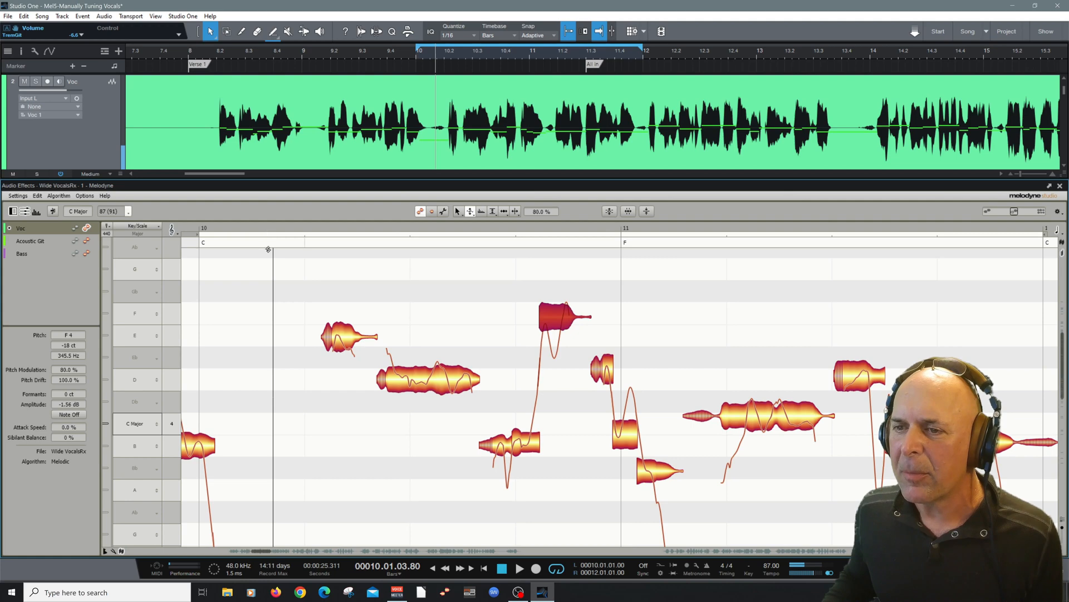
click(252, 269)
key(space)
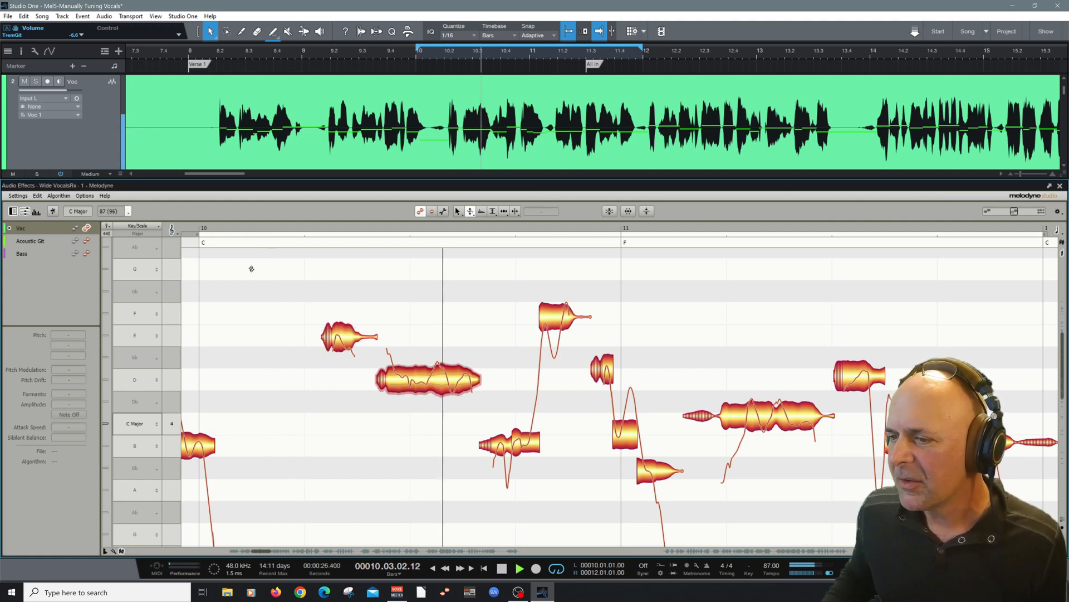
key(space)
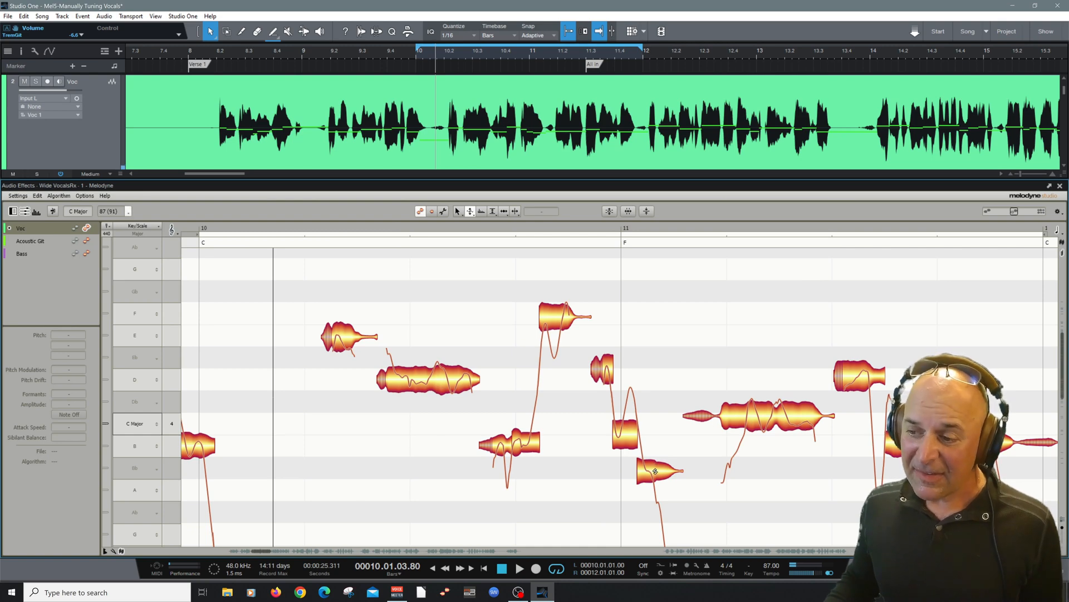
Step: Audition the end of bar 10 into bar 11 and snap the low note at the start of bar 11 to A3 at 0 ct
click(501, 227)
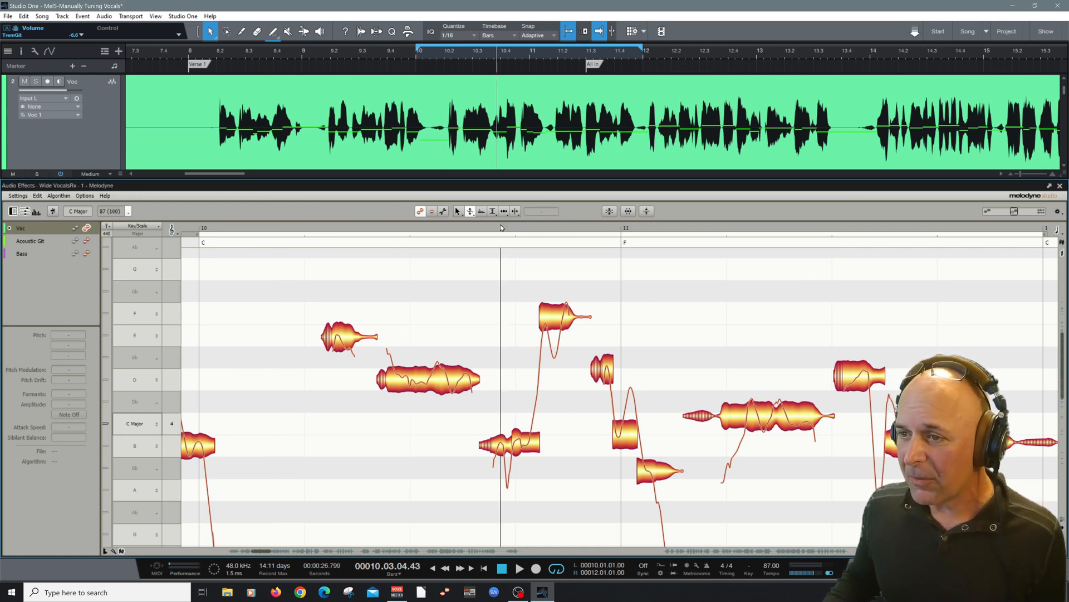
key(space)
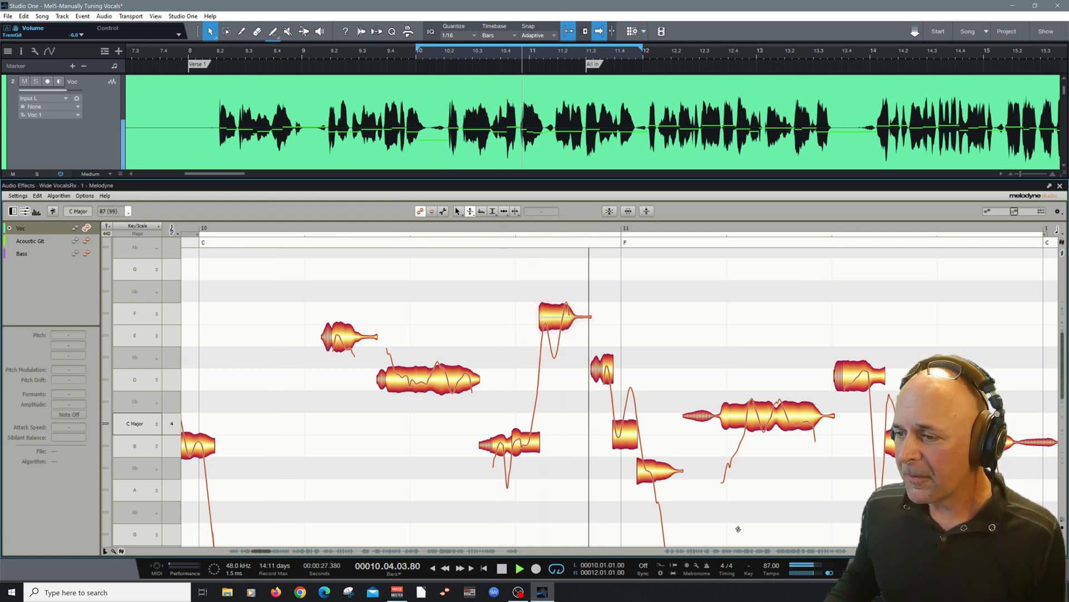
key(space)
right_click(696, 500)
click(699, 501)
drag(650, 471, 649, 489)
double_click(649, 489)
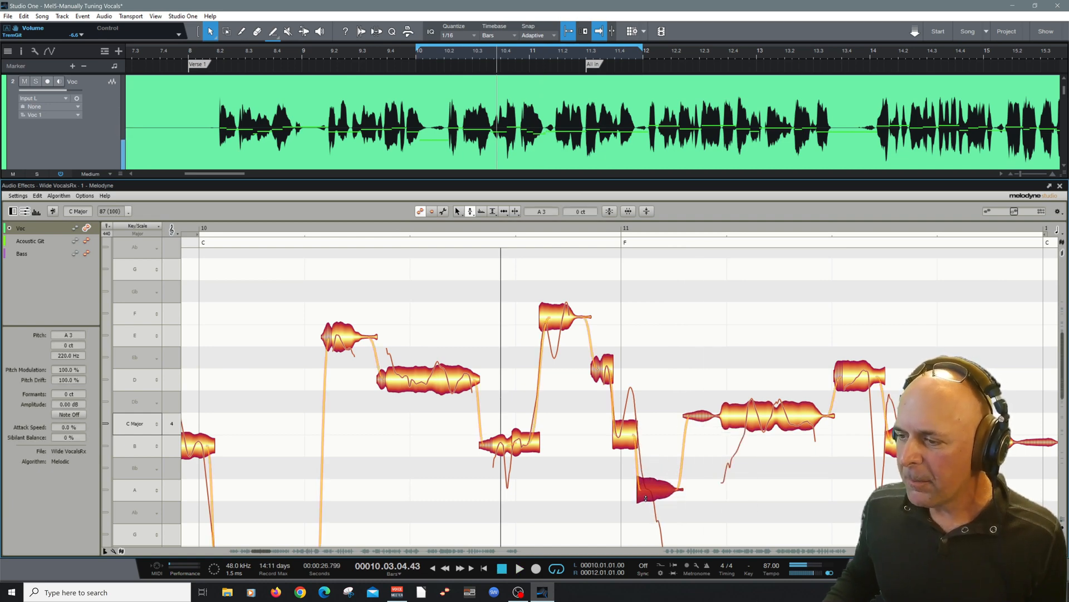
click(698, 505)
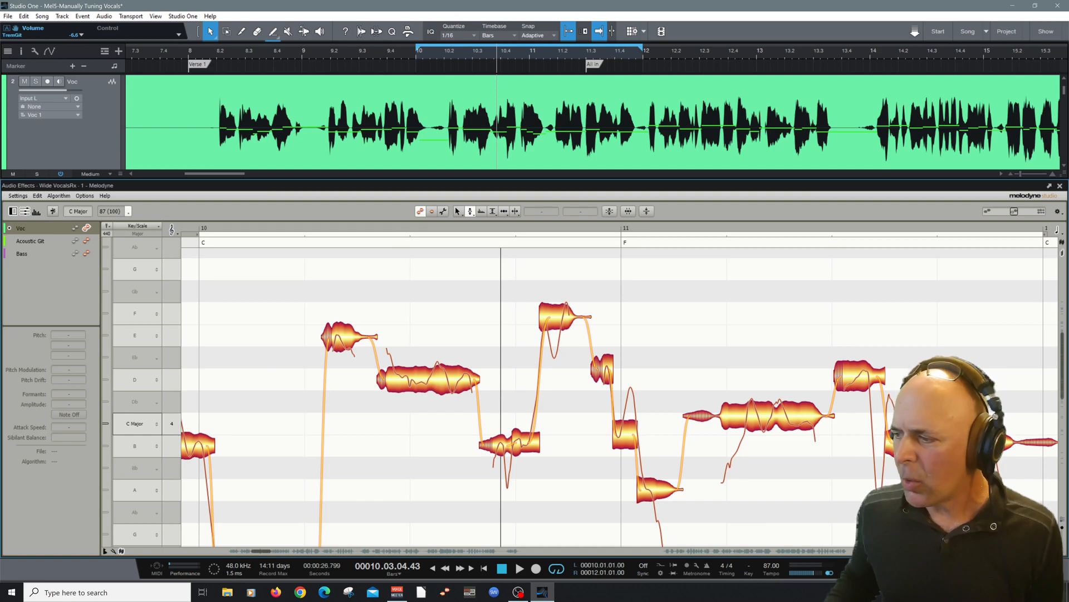
Step: Select the A3 note in bar 11 with the Main tool and play the phrase back from just before its first note
right_click(333, 441)
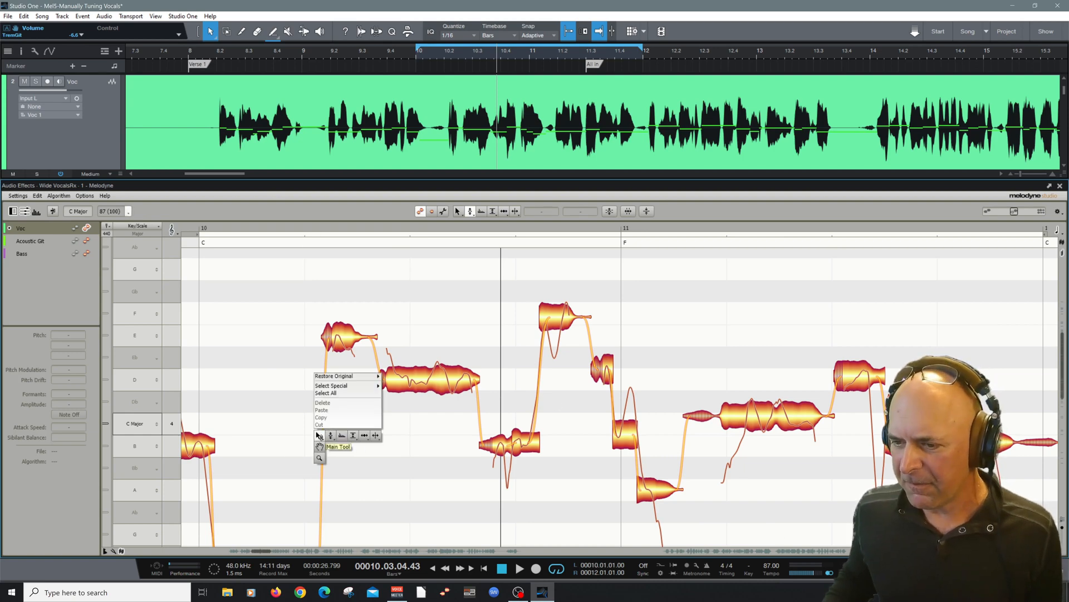
click(337, 456)
drag(328, 443, 236, 446)
right_click(255, 362)
click(265, 377)
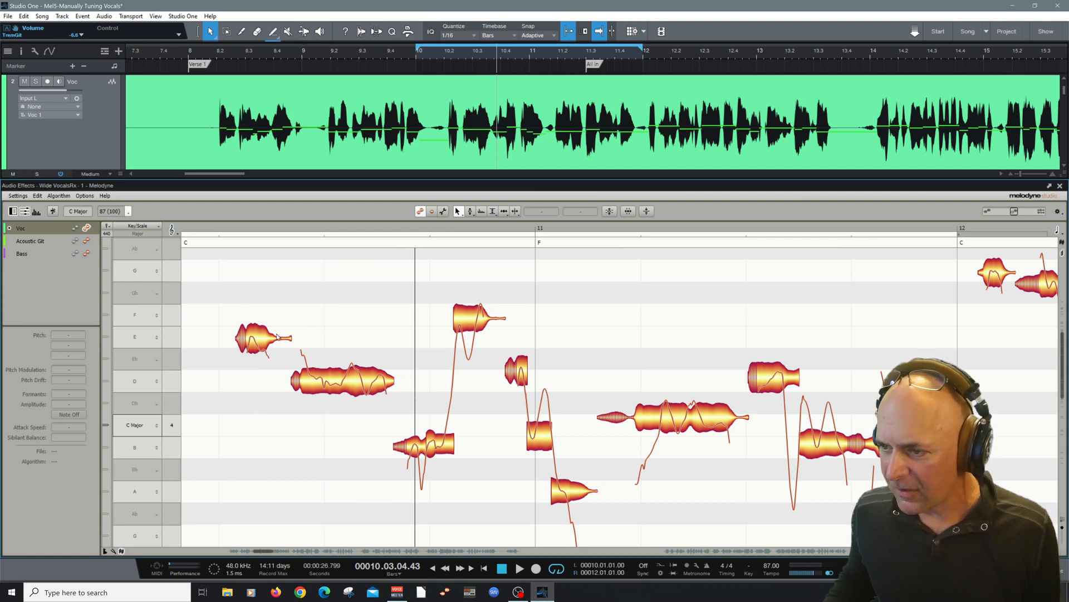
click(575, 496)
click(205, 227)
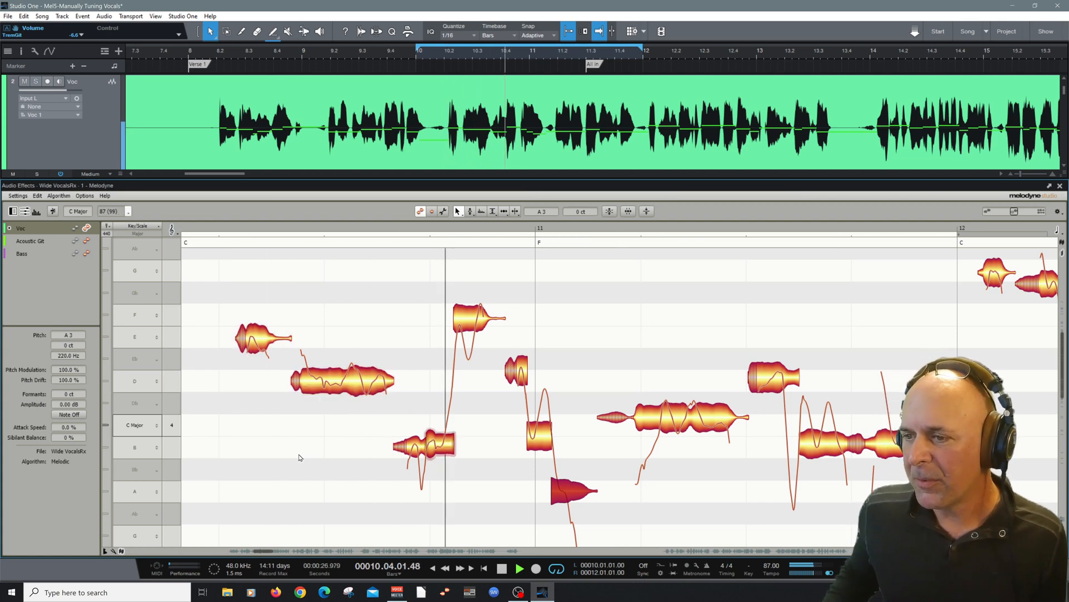
key(space)
click(319, 476)
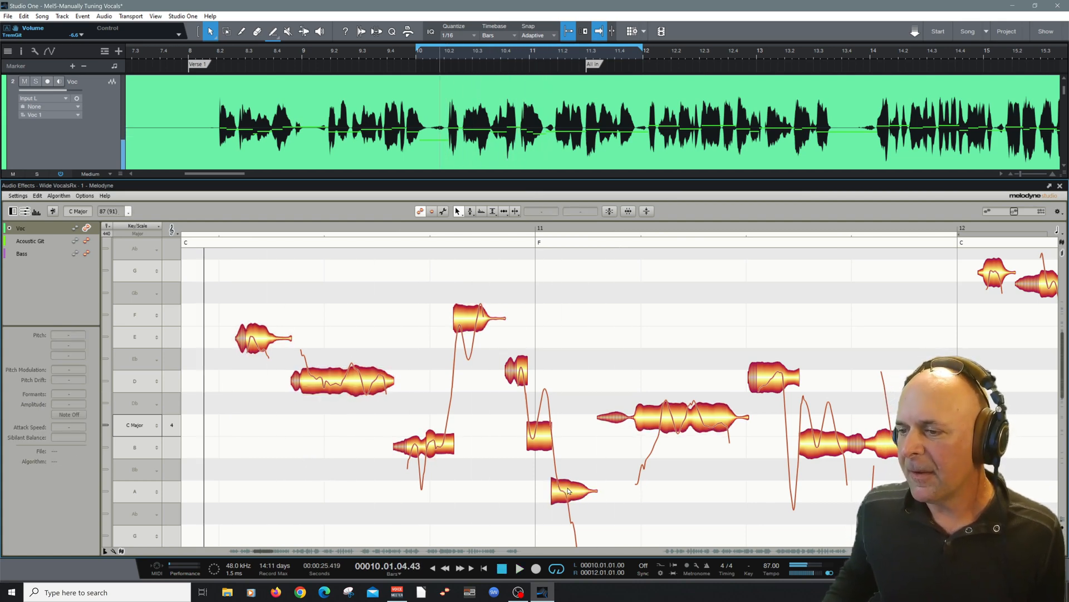
Step: Activate the Pitch tool over bar 11 and audition the phrase from just after the bar's start
right_click(671, 469)
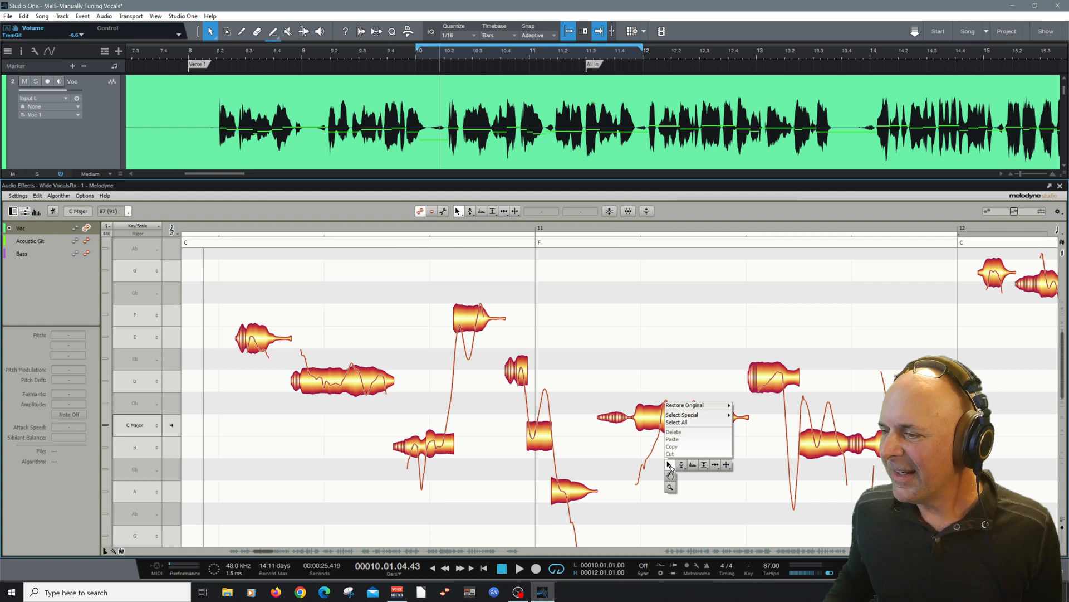
click(671, 476)
drag(723, 462, 490, 425)
right_click(490, 424)
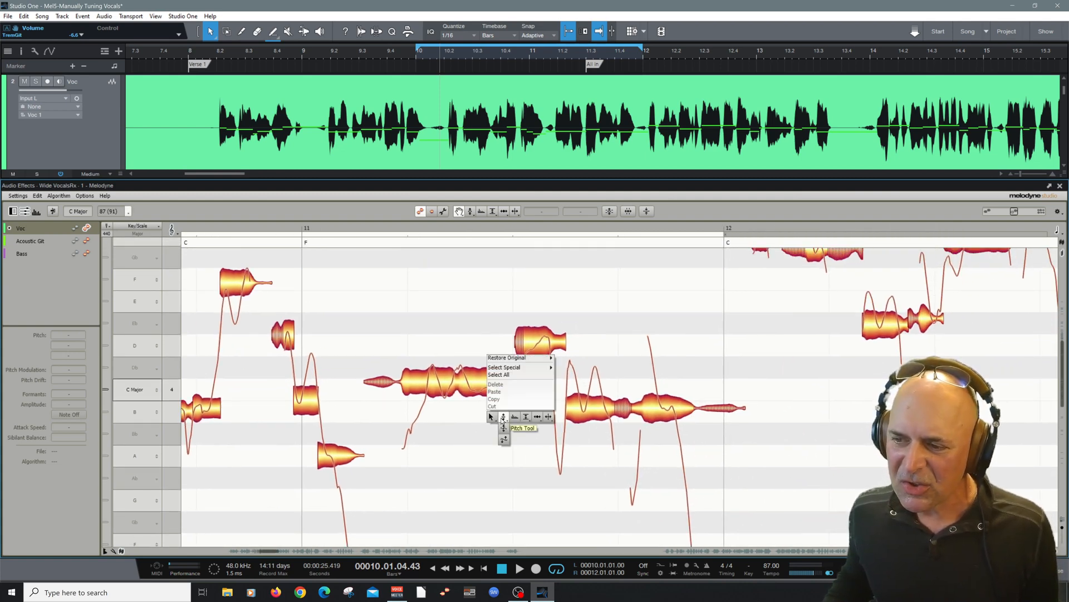
click(502, 418)
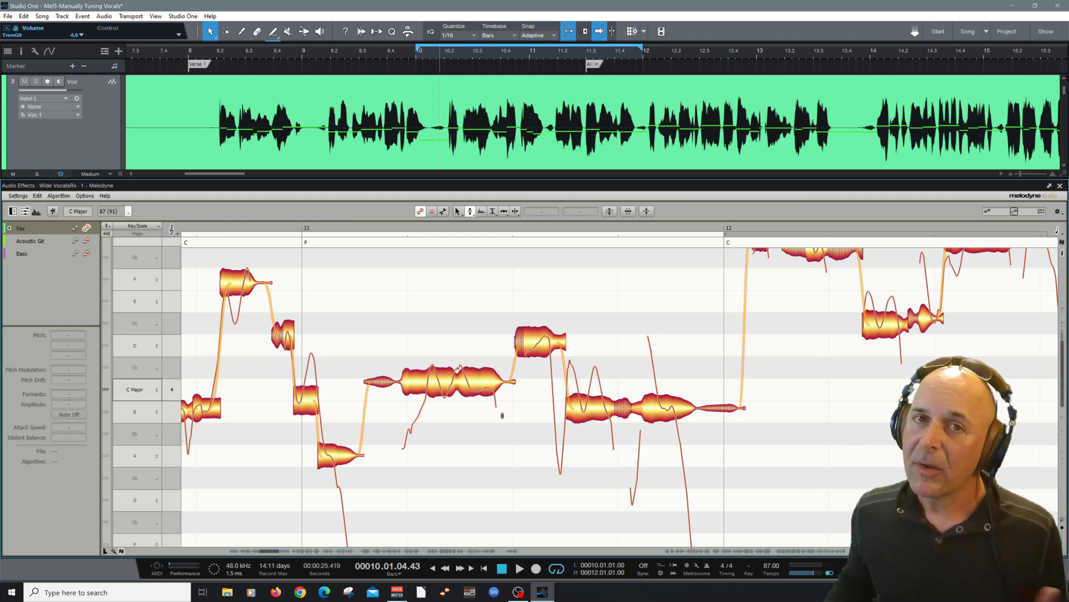
right_click(494, 416)
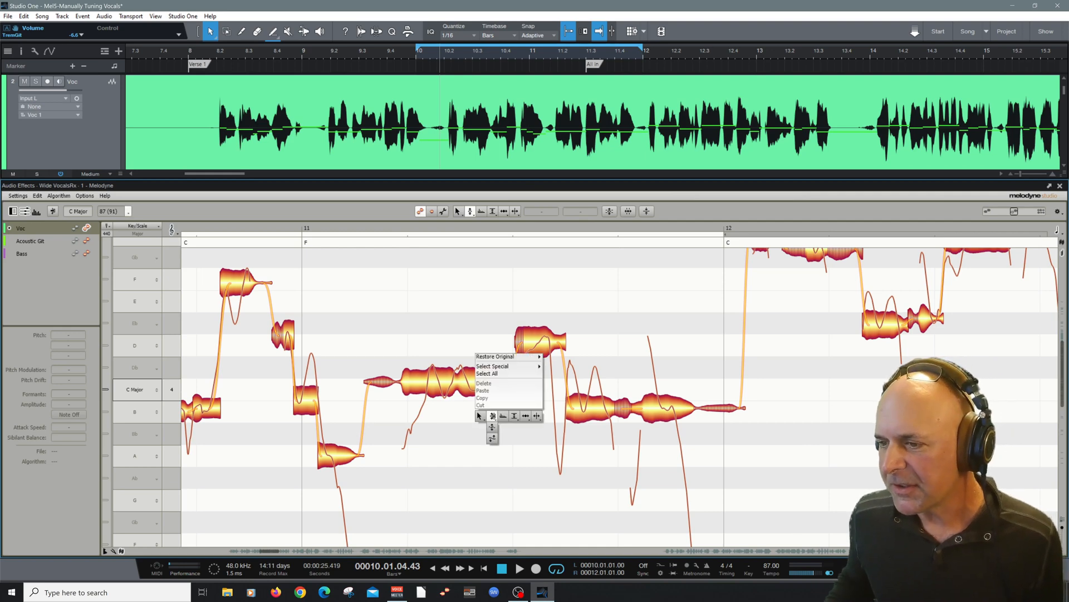
click(492, 438)
click(348, 232)
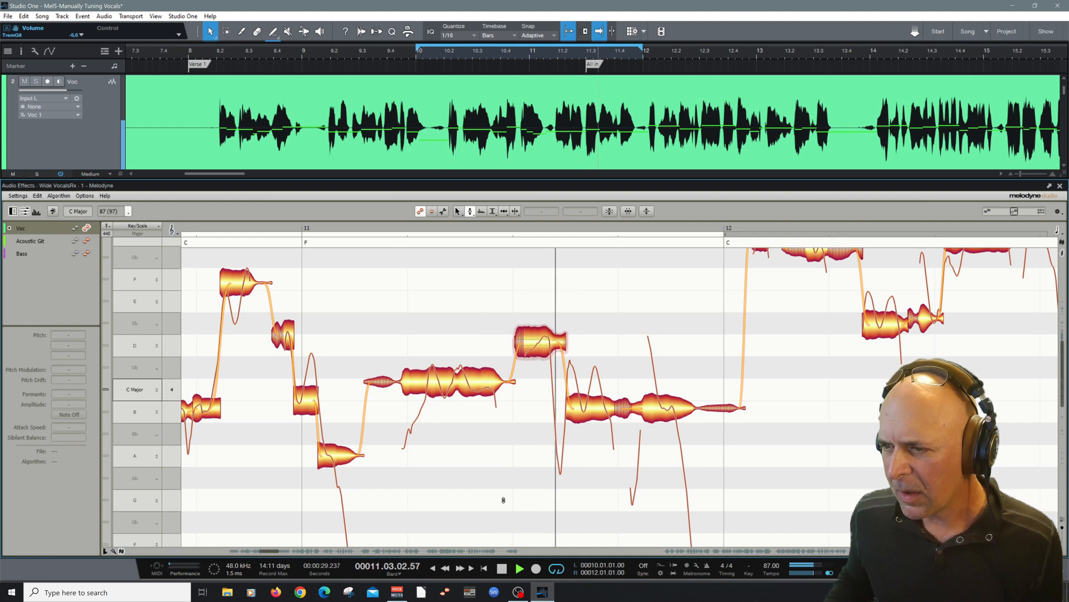
key(space)
Step: Lower the long note in the first half of bar 11 to C4 at 0 ct and play the phrase back
drag(433, 386, 456, 431)
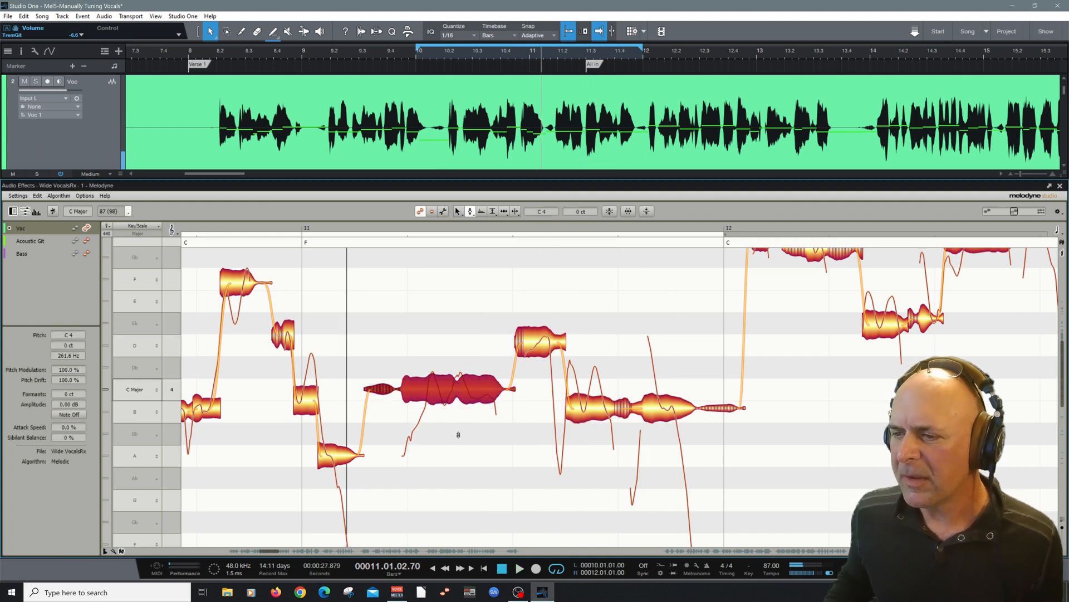
key(space)
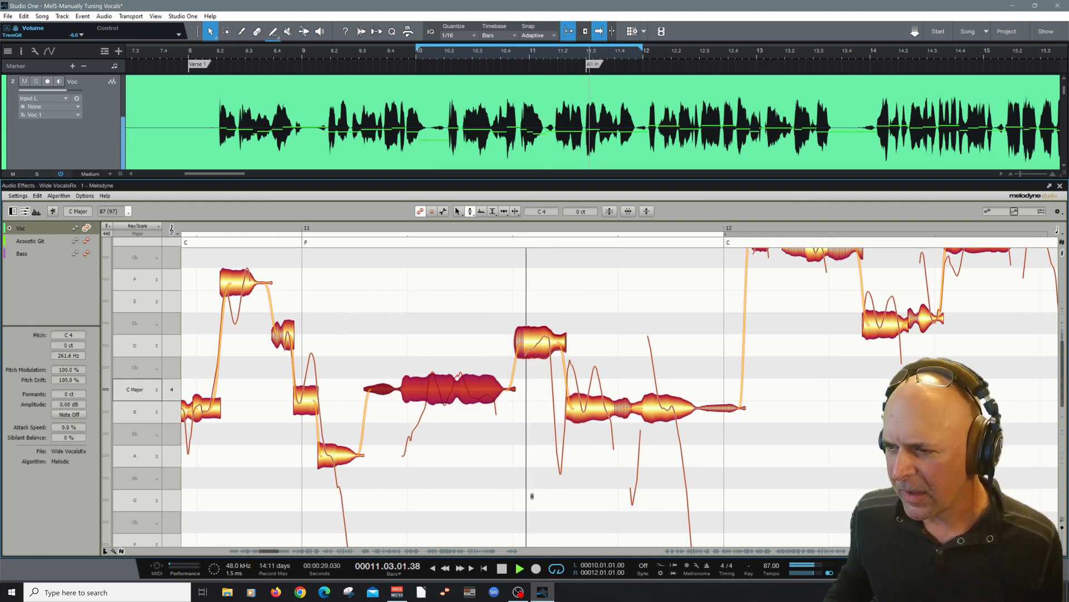
key(space)
click(532, 490)
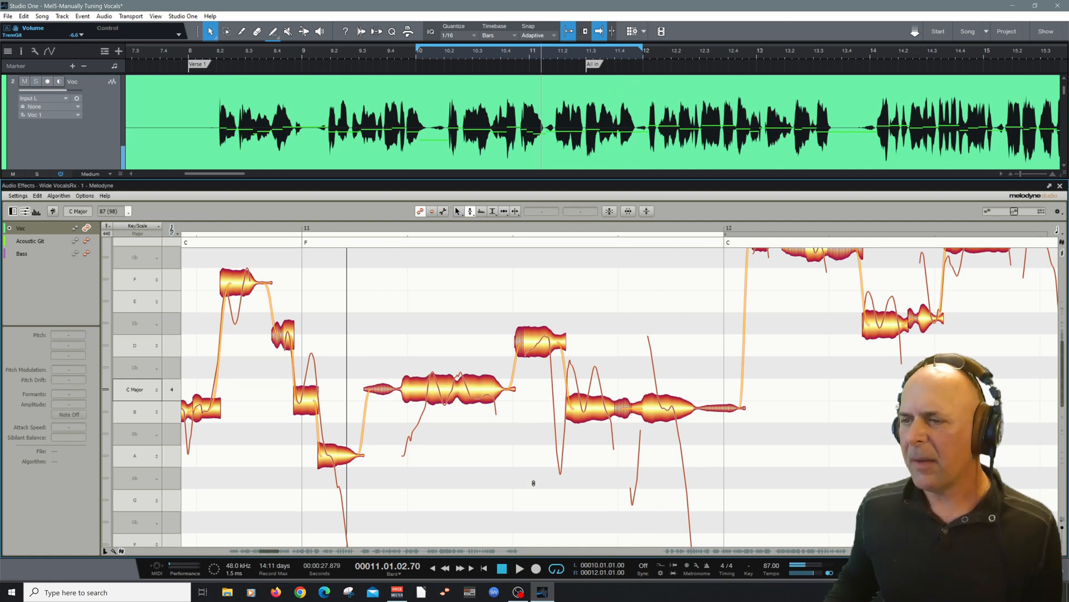
key(space)
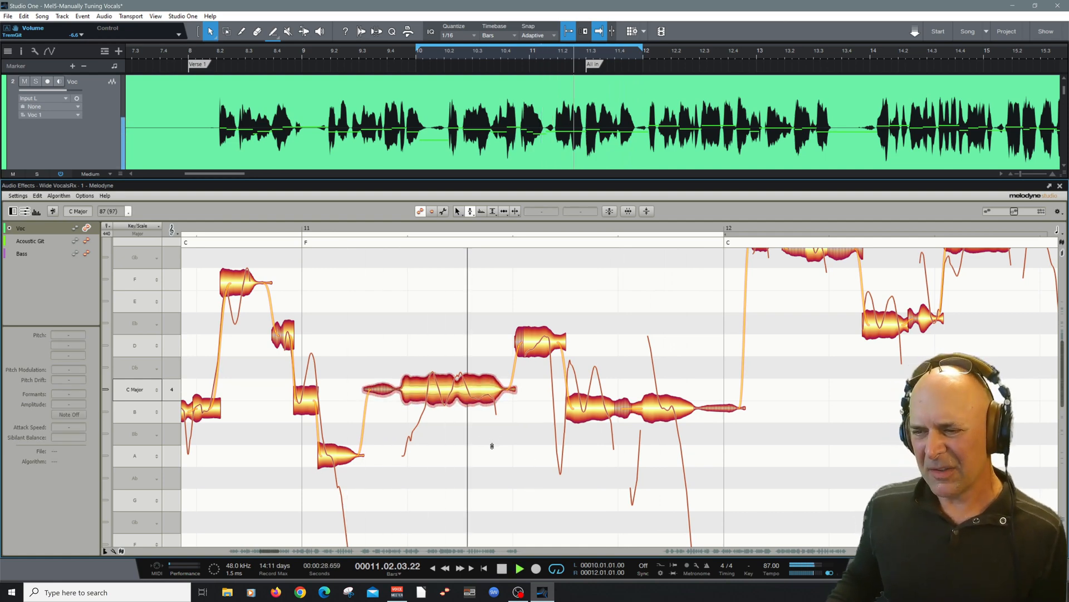
key(space)
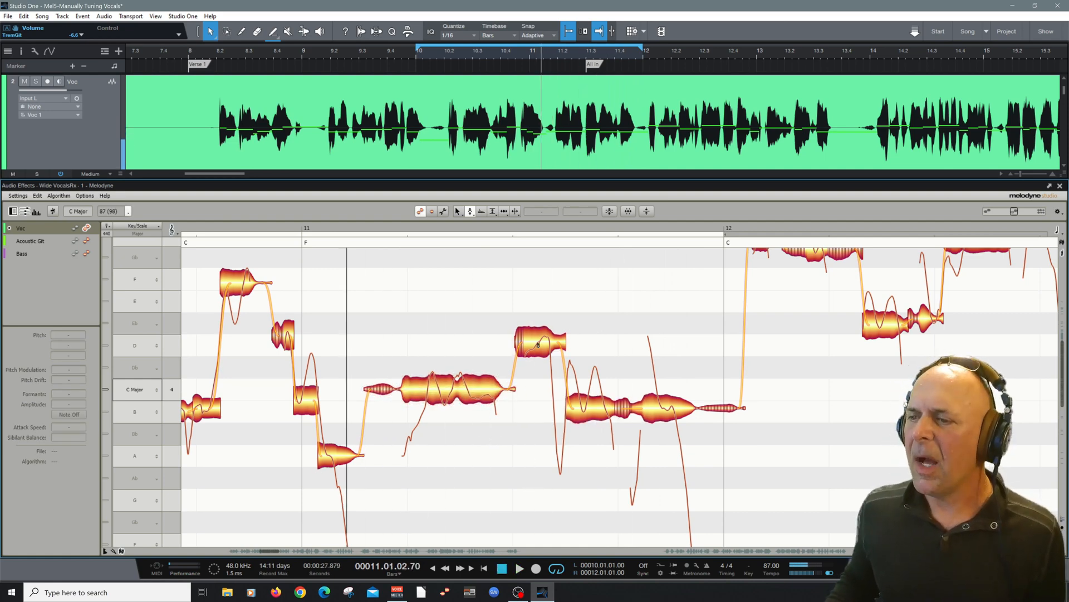
Step: Raise the short note after the C4 in bar 11 to E4 at +14 ct and play back from the bar's start
drag(538, 344, 538, 298)
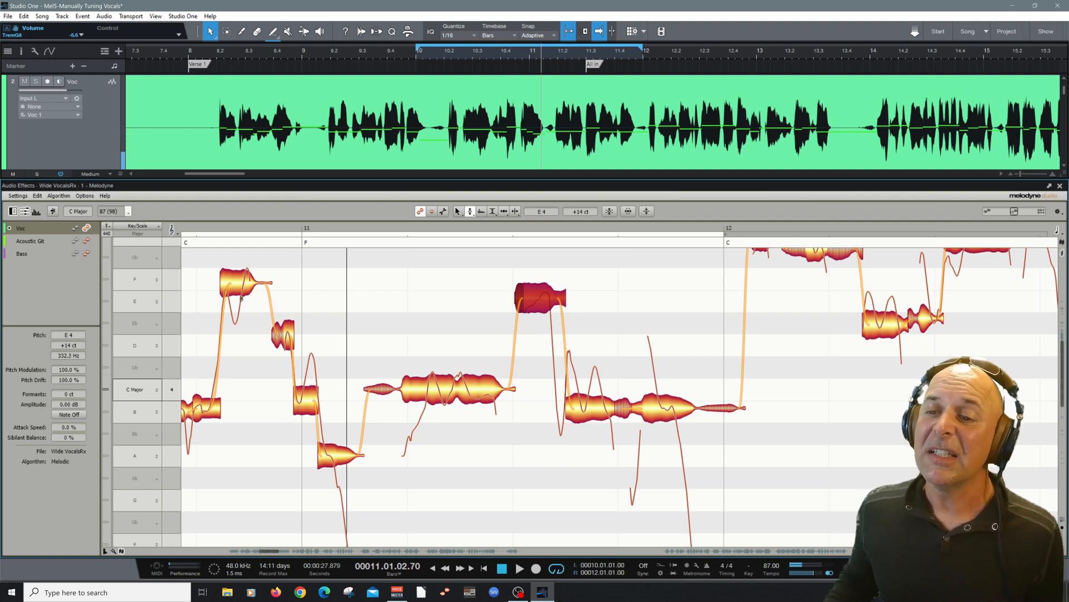
click(508, 391)
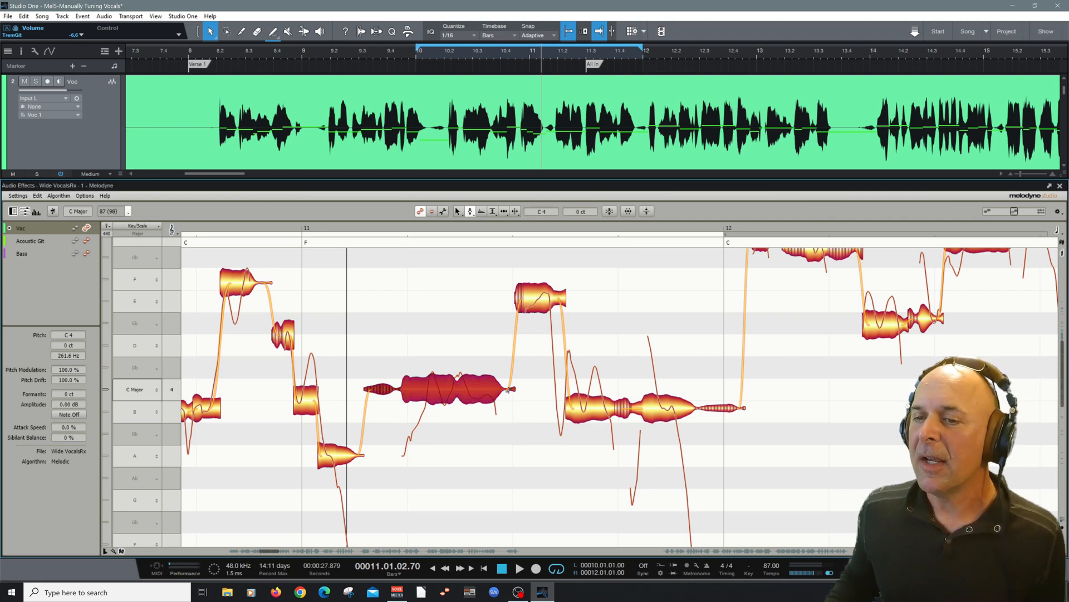
click(307, 229)
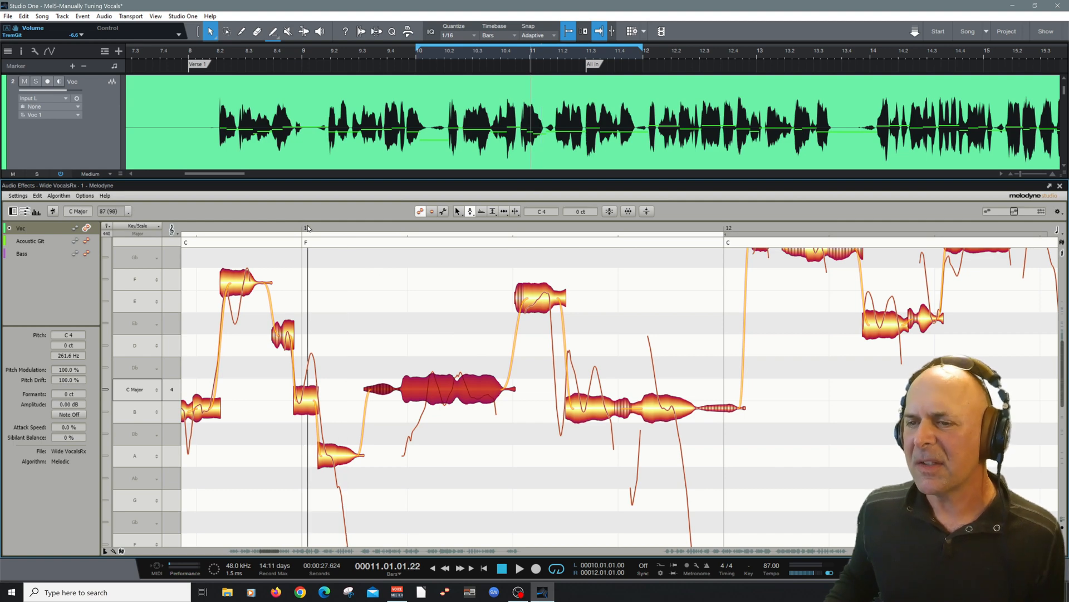
click(539, 441)
key(space)
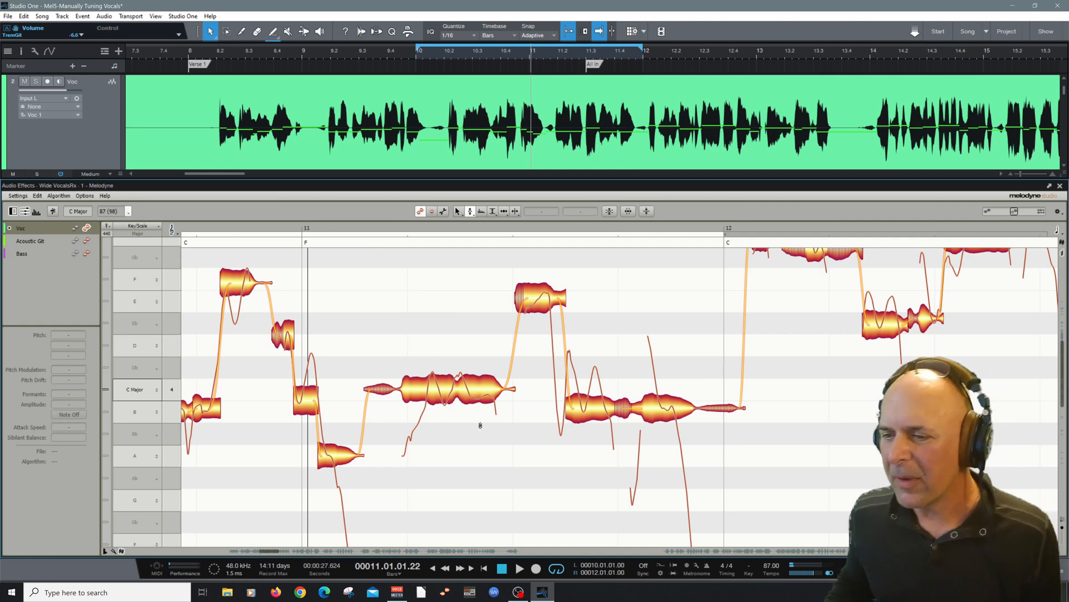
Step: Compare the original and edited phrase by playing from the start of bar 10 with Compare on, then off
right_click(486, 397)
click(490, 484)
drag(490, 484, 440, 437)
right_click(435, 434)
click(434, 419)
drag(330, 359, 407, 298)
click(260, 227)
click(53, 212)
key(space)
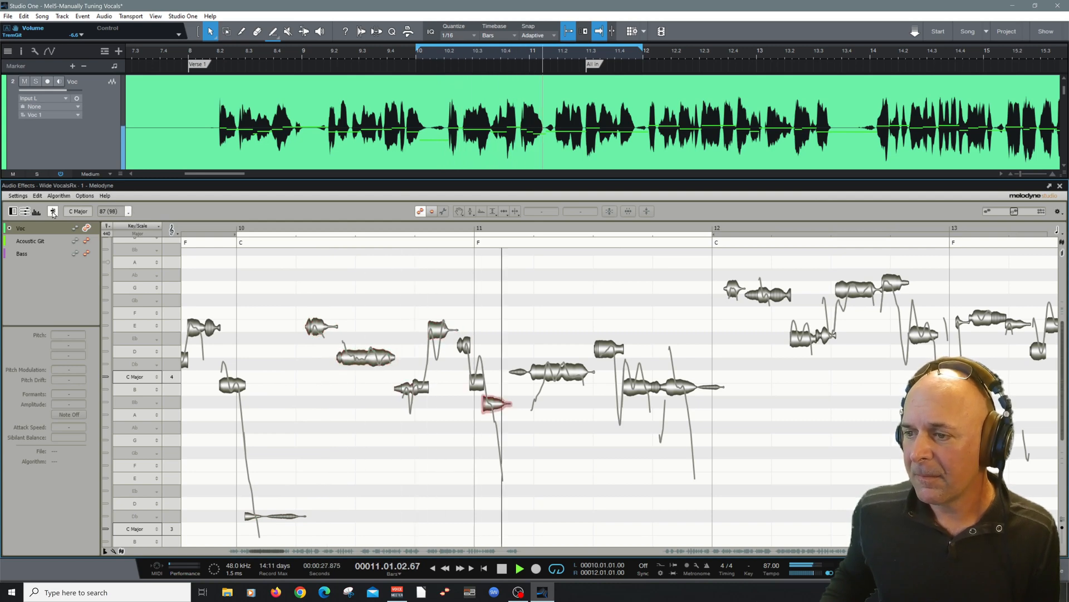
key(space)
click(53, 211)
key(space)
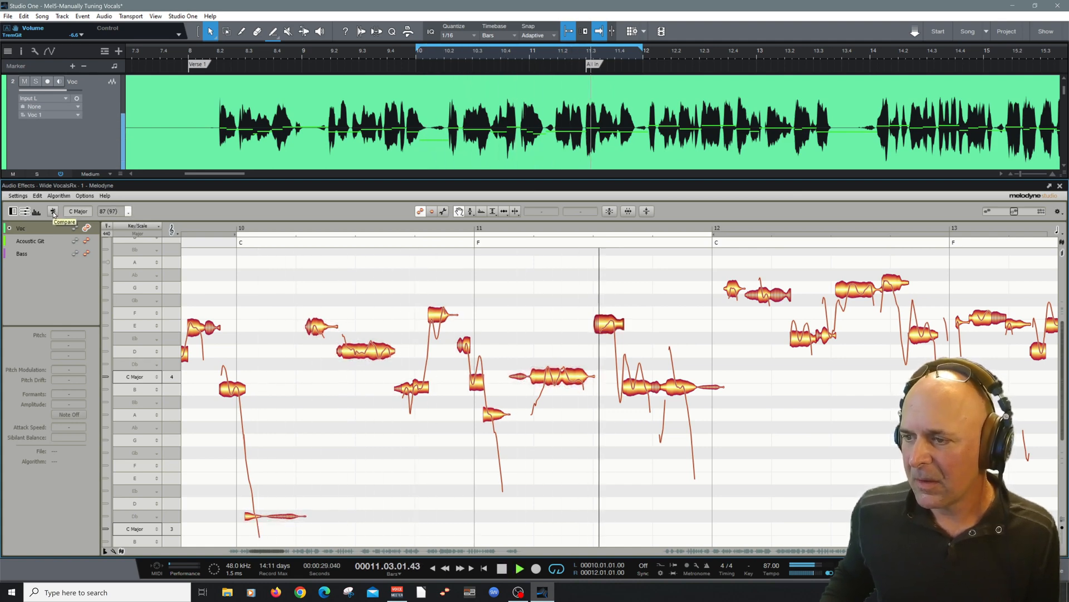
key(space)
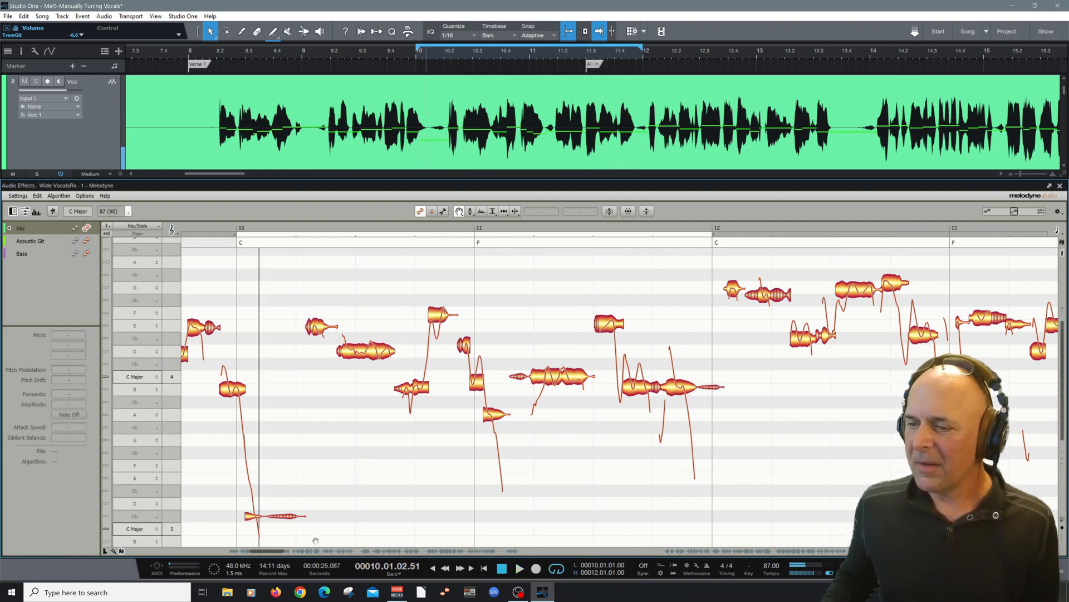
Step: Set the cycle range from bar 12 to bar 14 and activate the Main tool for that phrase
drag(267, 554, 285, 551)
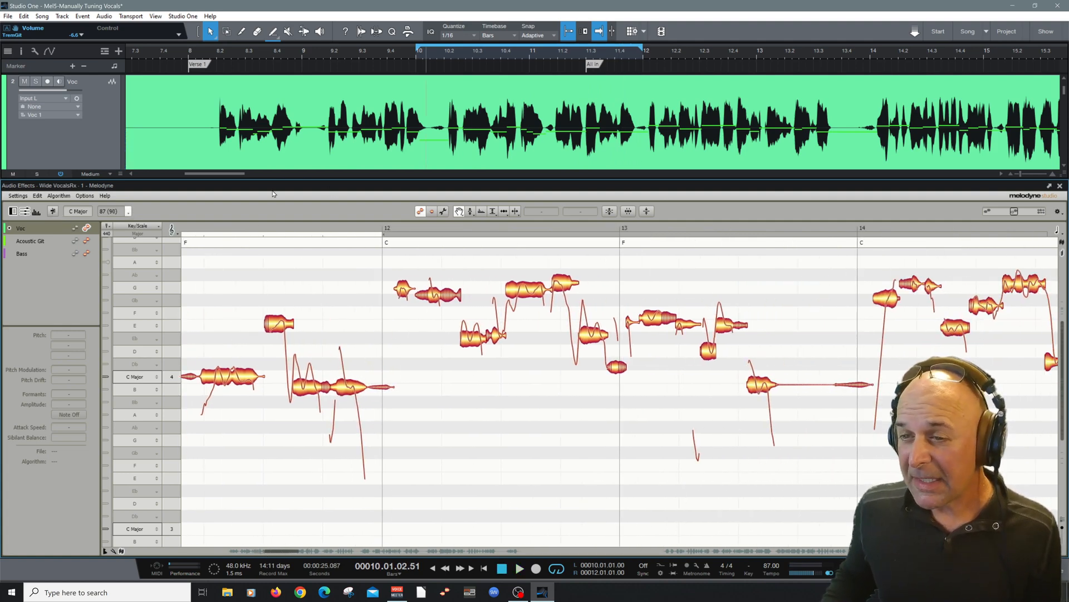
drag(254, 237, 718, 248)
right_click(543, 348)
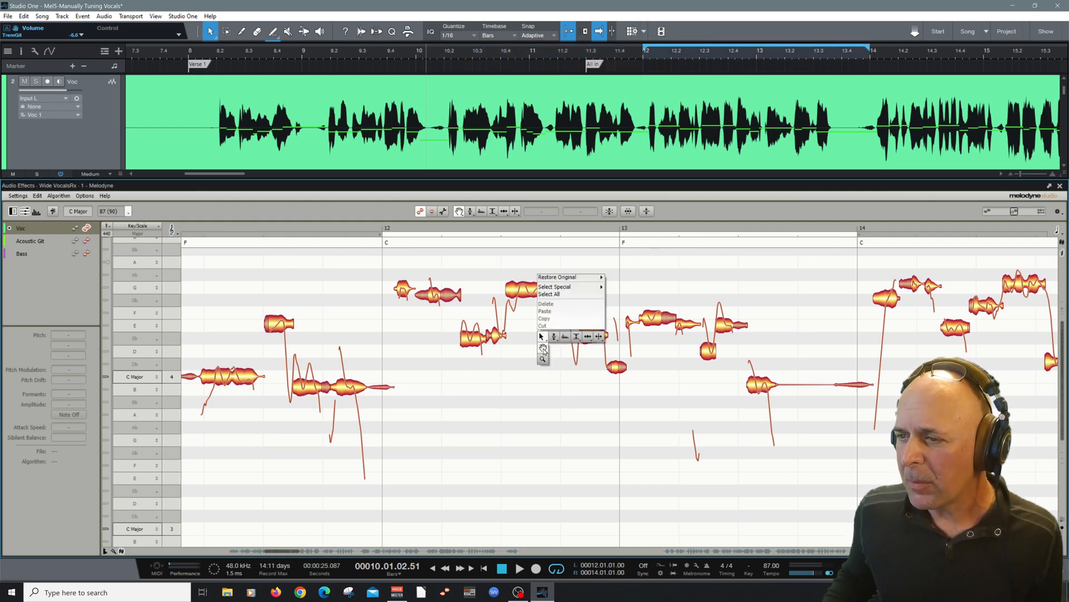
click(543, 355)
drag(542, 353, 587, 410)
right_click(589, 403)
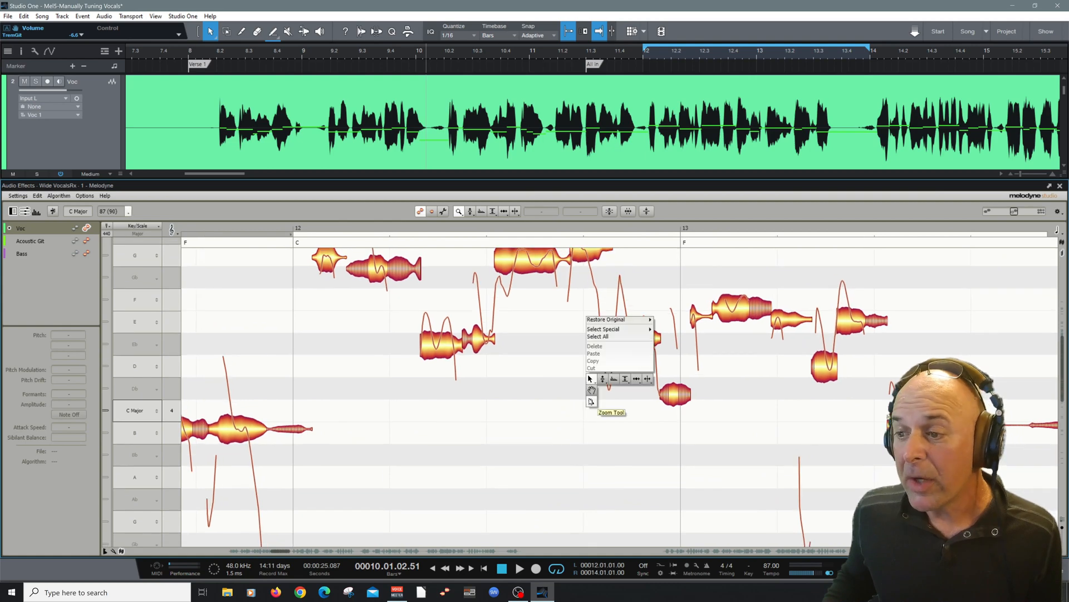
click(592, 391)
drag(555, 397, 512, 443)
right_click(512, 443)
click(509, 424)
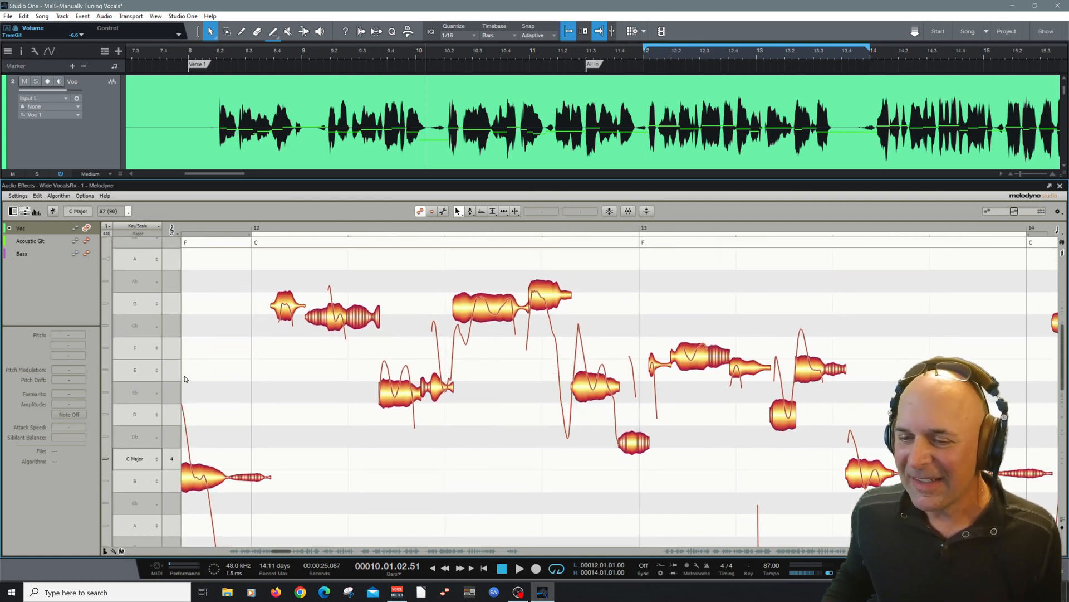
Step: Play the unedited phrase from the start of bar 12
double_click(171, 394)
click(471, 451)
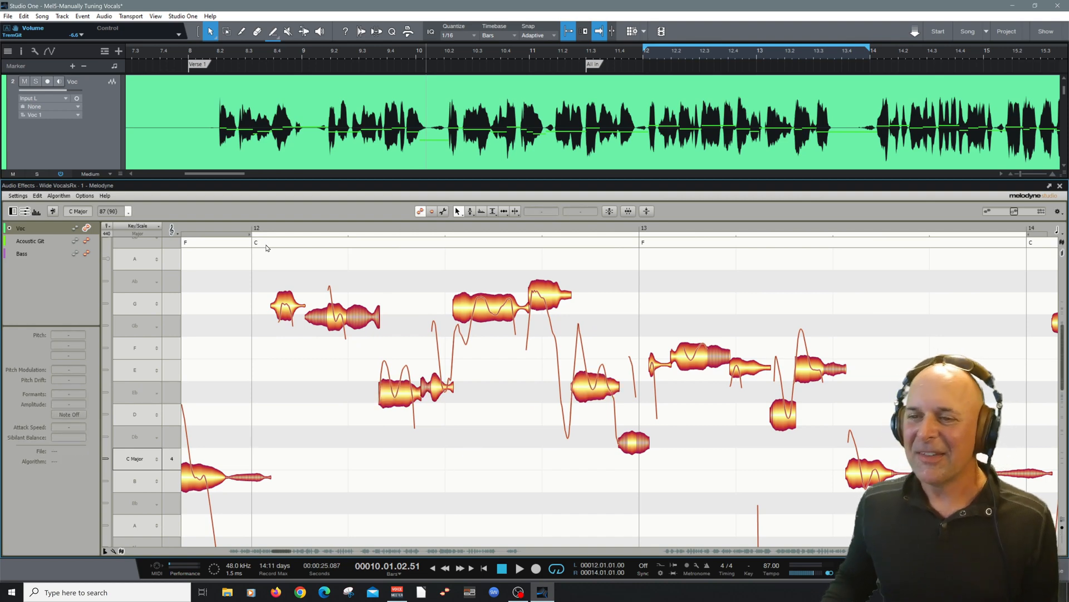
click(262, 226)
key(space)
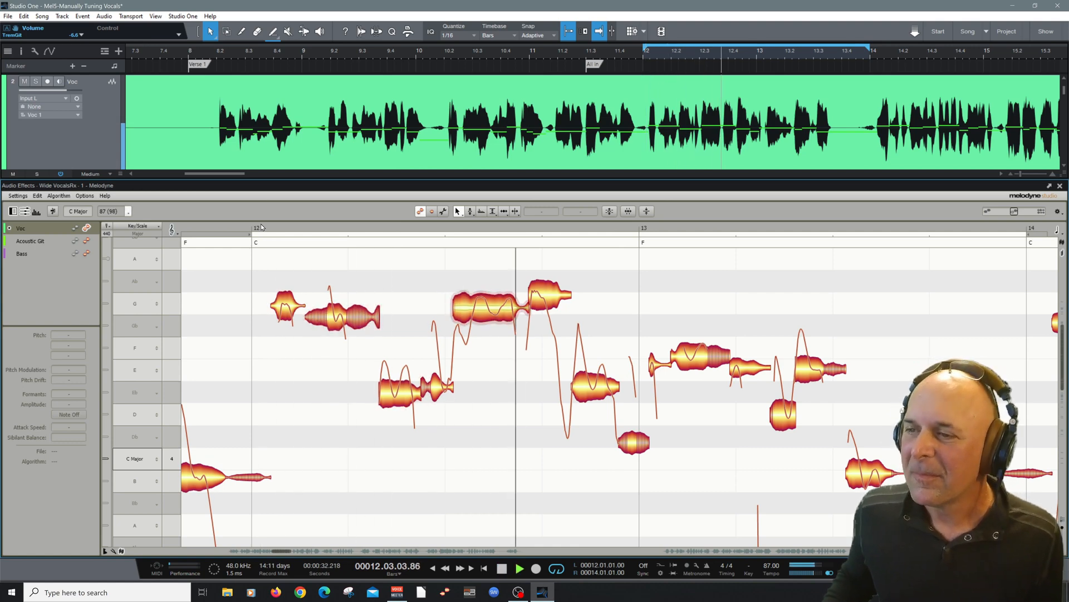
key(space)
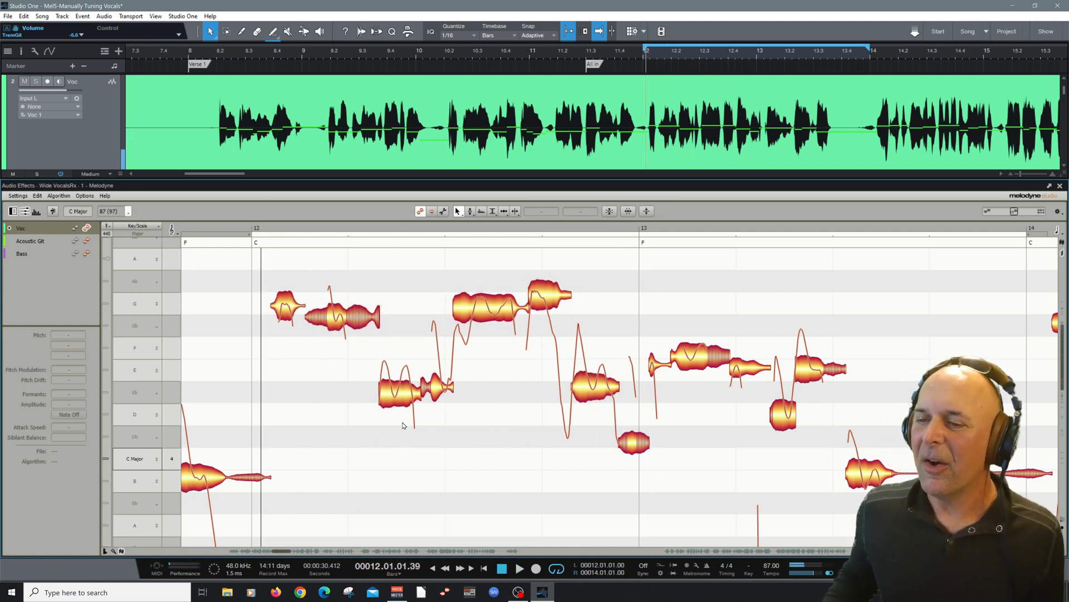
Step: With the Pitch tool, raise the first and last Eb4 notes of bar 12 to E4 and play the phrase back
right_click(388, 436)
click(406, 444)
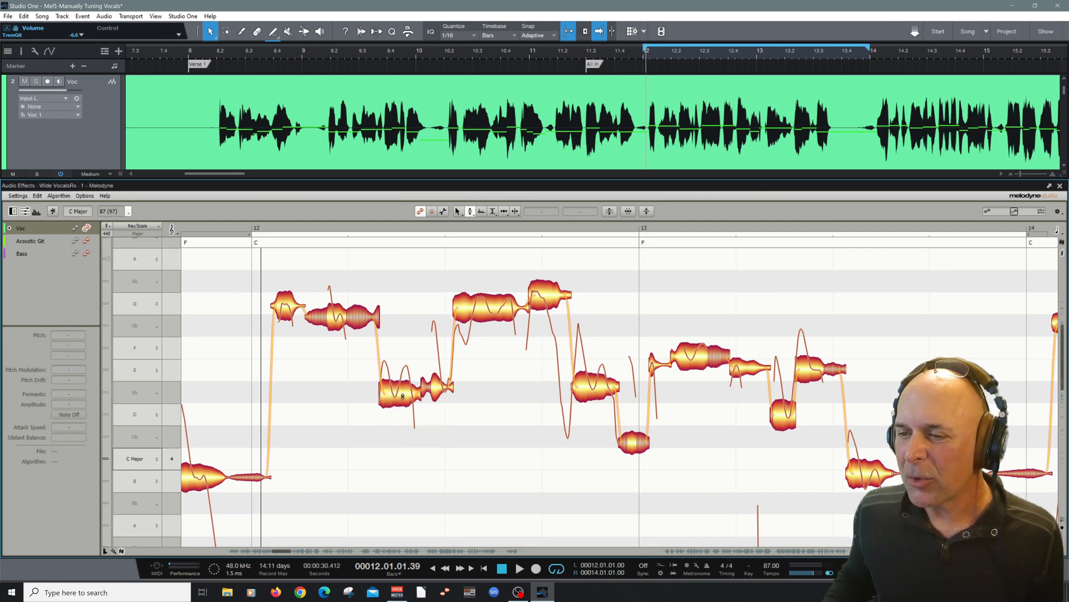
click(400, 374)
drag(595, 396, 595, 376)
click(386, 418)
key(space)
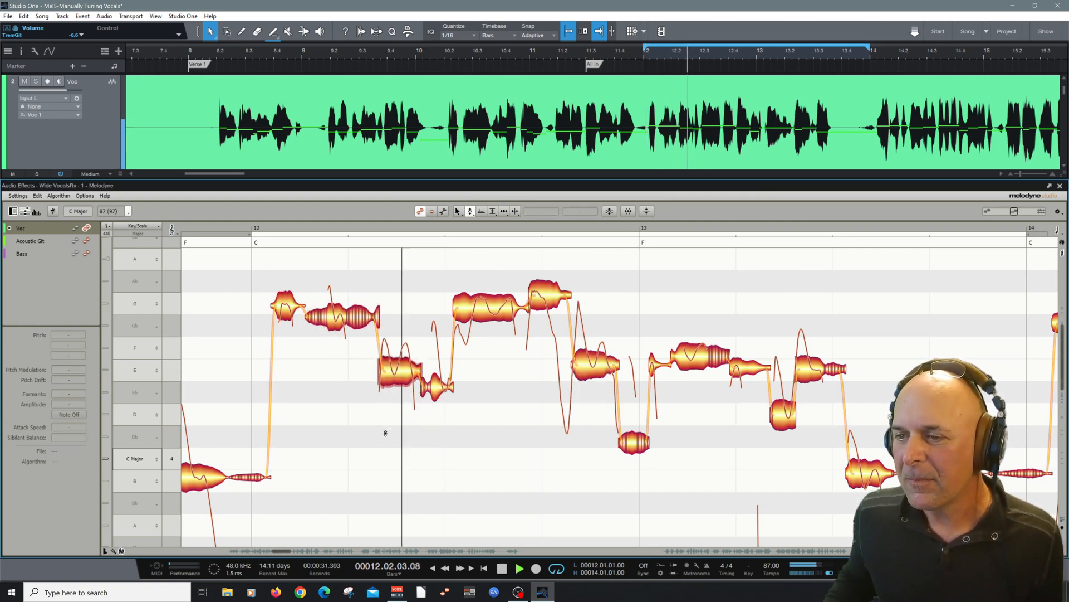
key(space)
key(space)
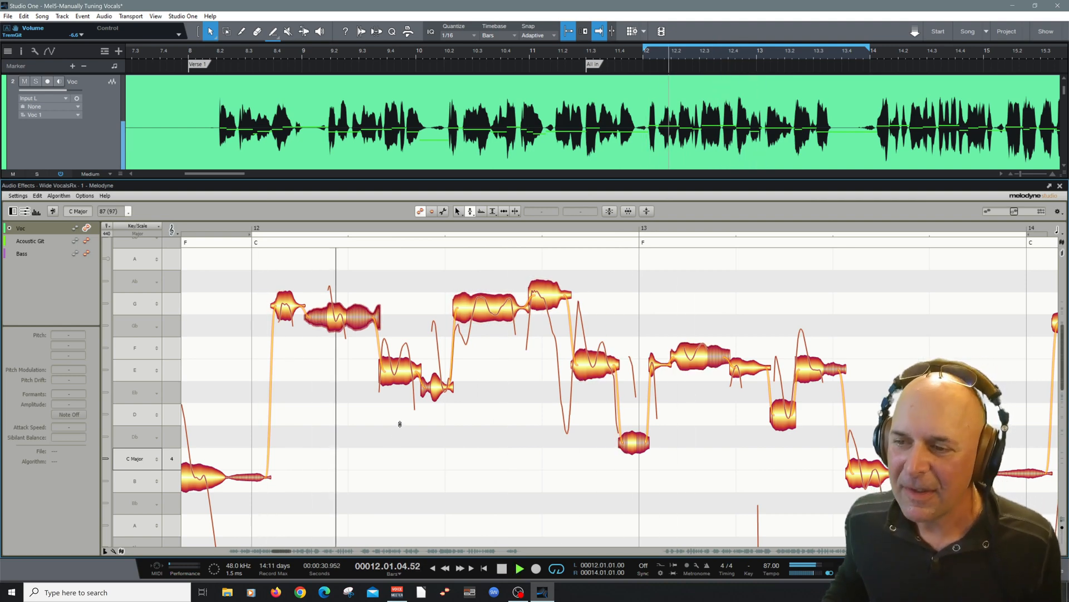
key(space)
Step: Set the sibilant balance of the second note in bar 12 to -11% and play the phrase back
right_click(376, 281)
mouse_move(411, 282)
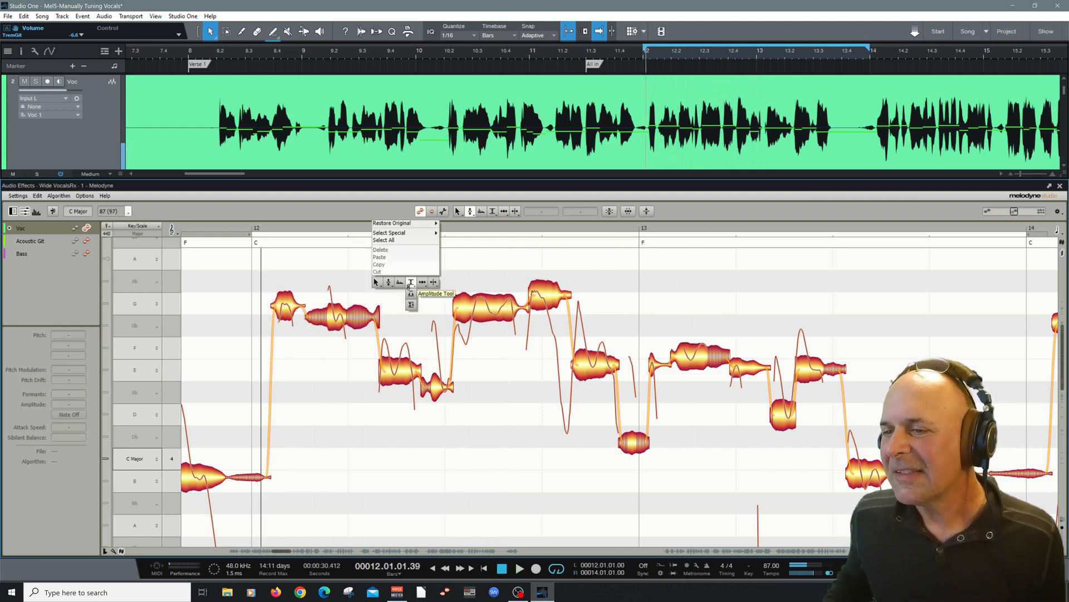
click(406, 308)
mouse_move(363, 316)
mouse_down()
mouse_move(363, 328)
mouse_move(366, 282)
mouse_move(368, 362)
mouse_move(377, 290)
mouse_move(375, 336)
mouse_move(361, 341)
mouse_up()
click(360, 341)
click(365, 322)
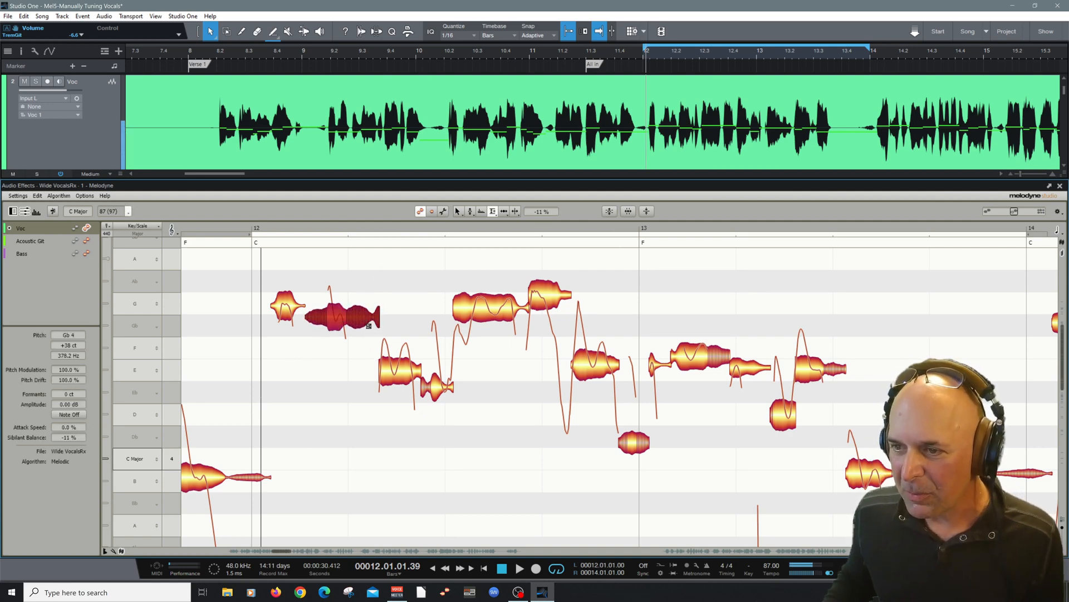
click(366, 335)
click(243, 232)
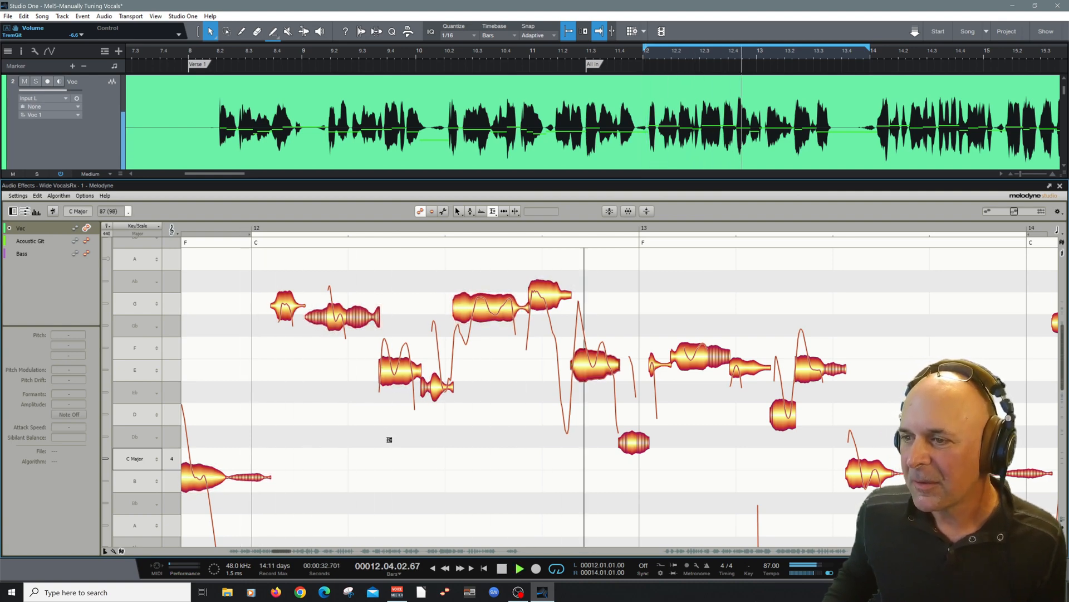
key(space)
Step: With the Pitch tool, move the low note in the second half of bar 13 to B3 at 0 ct and play back from bar 12
right_click(841, 457)
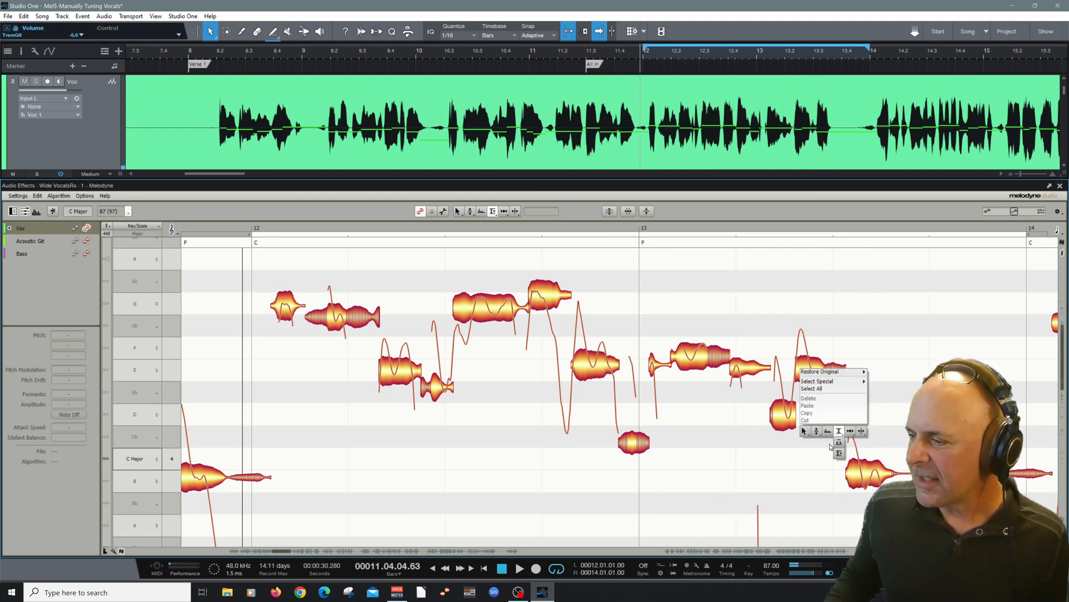
click(847, 448)
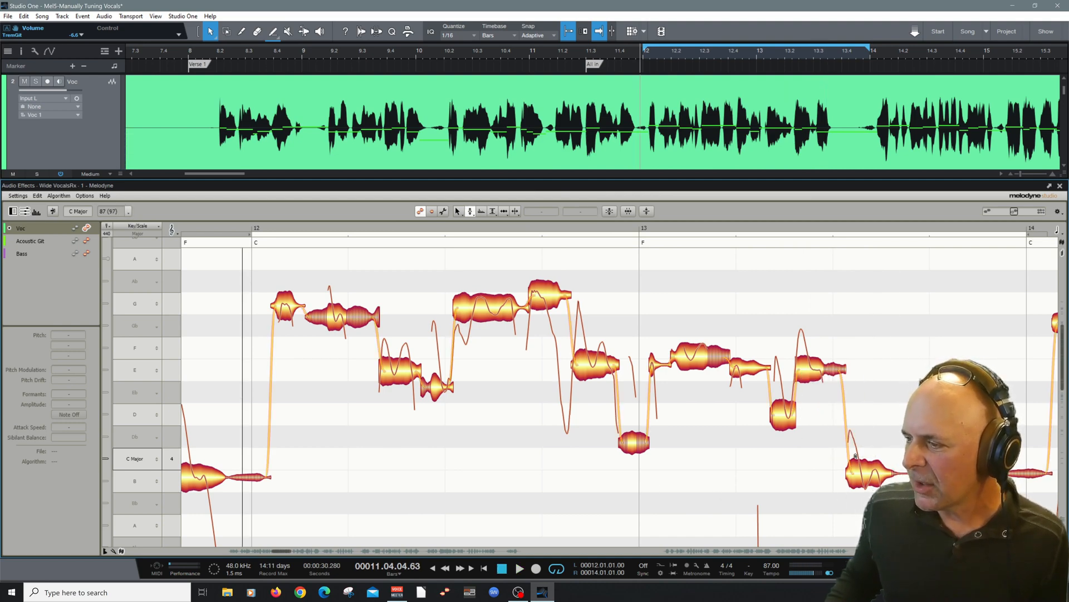
click(875, 483)
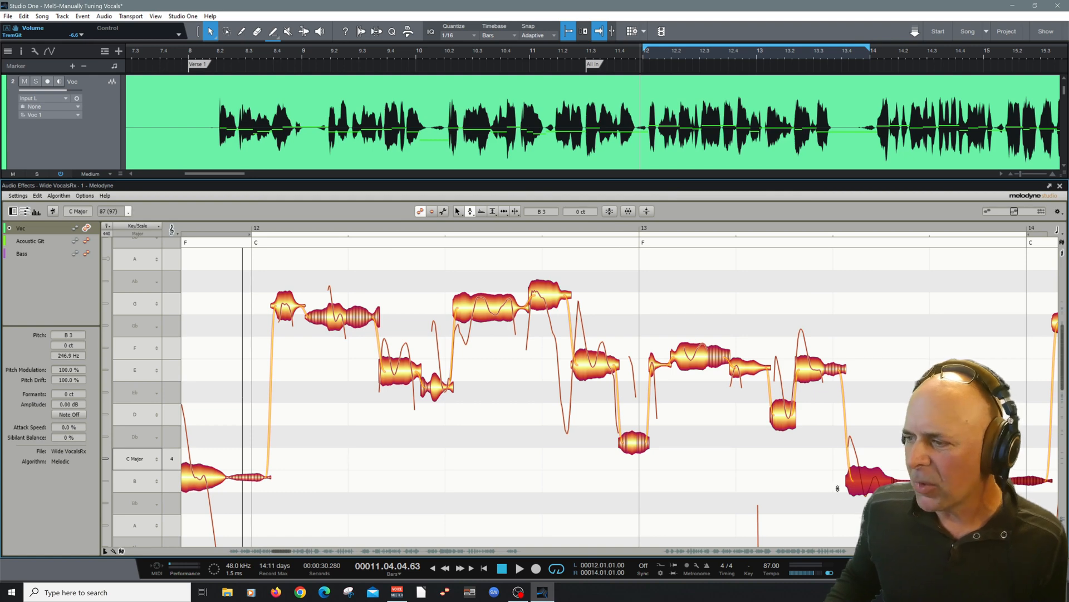
click(257, 228)
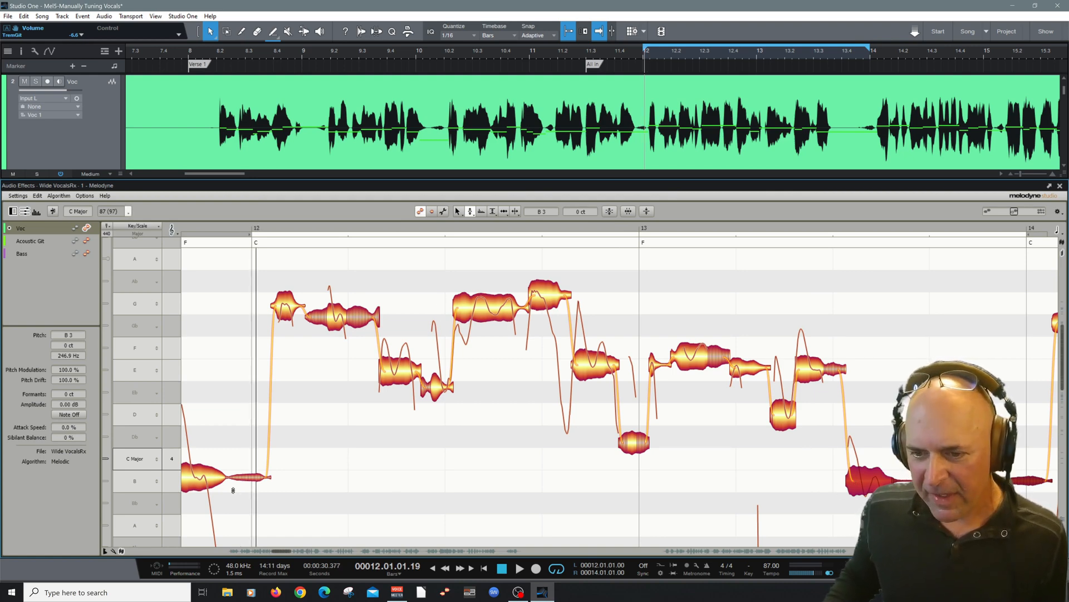
key(space)
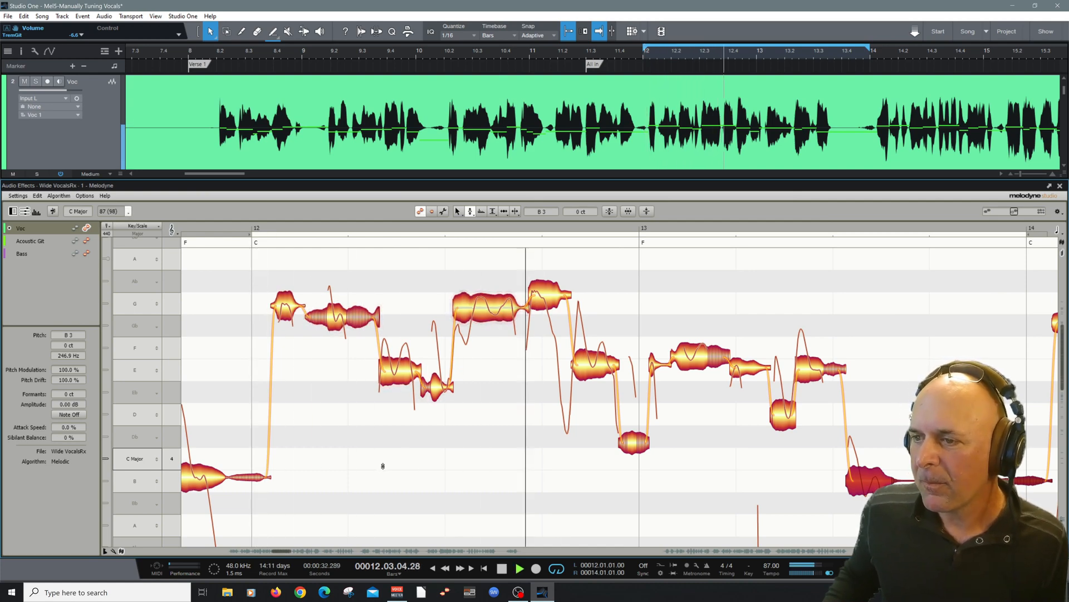
Step: Check the pitch of the high note near beat 4 of bar 12 and play the phrase from beat 2
key(space)
click(541, 295)
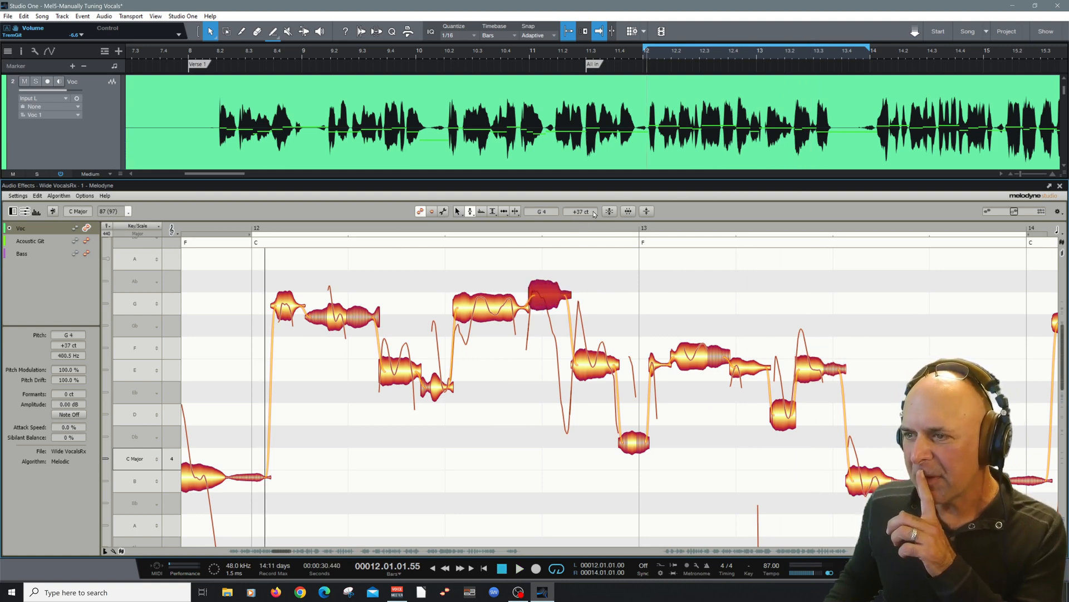
click(366, 229)
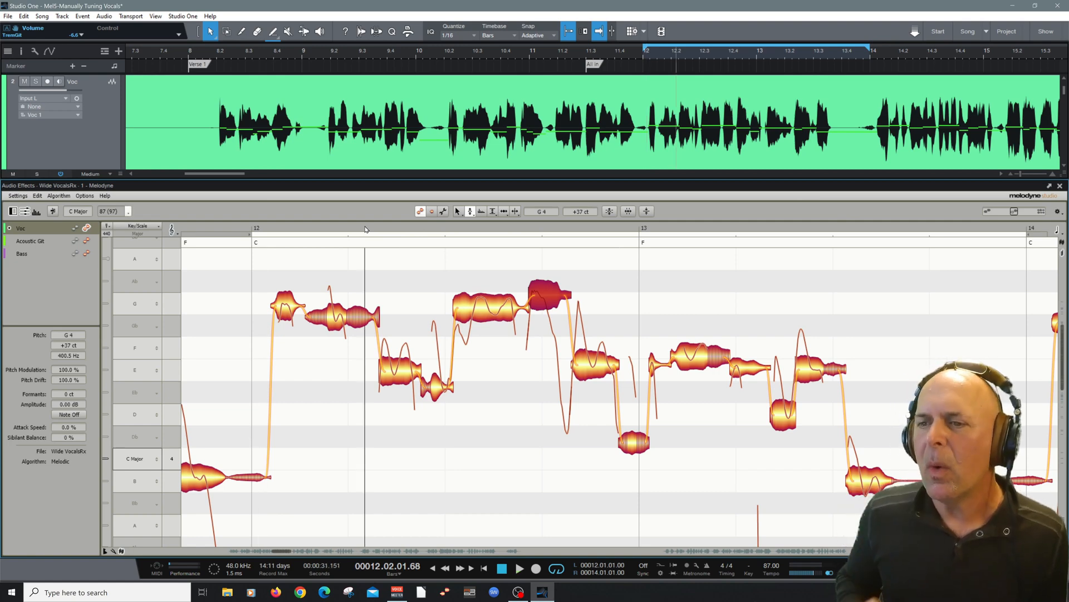
key(space)
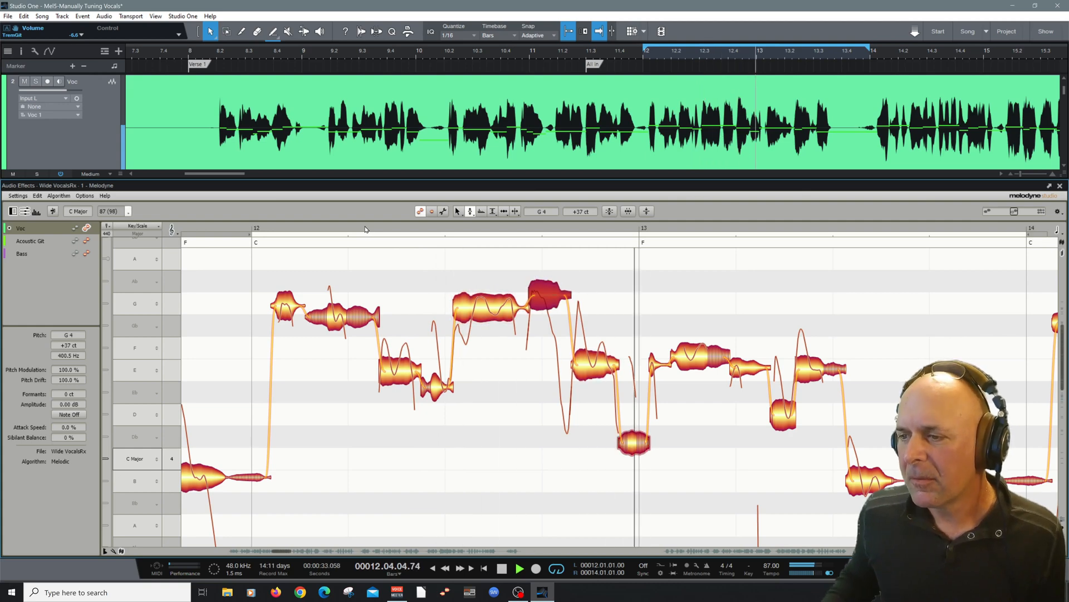
key(space)
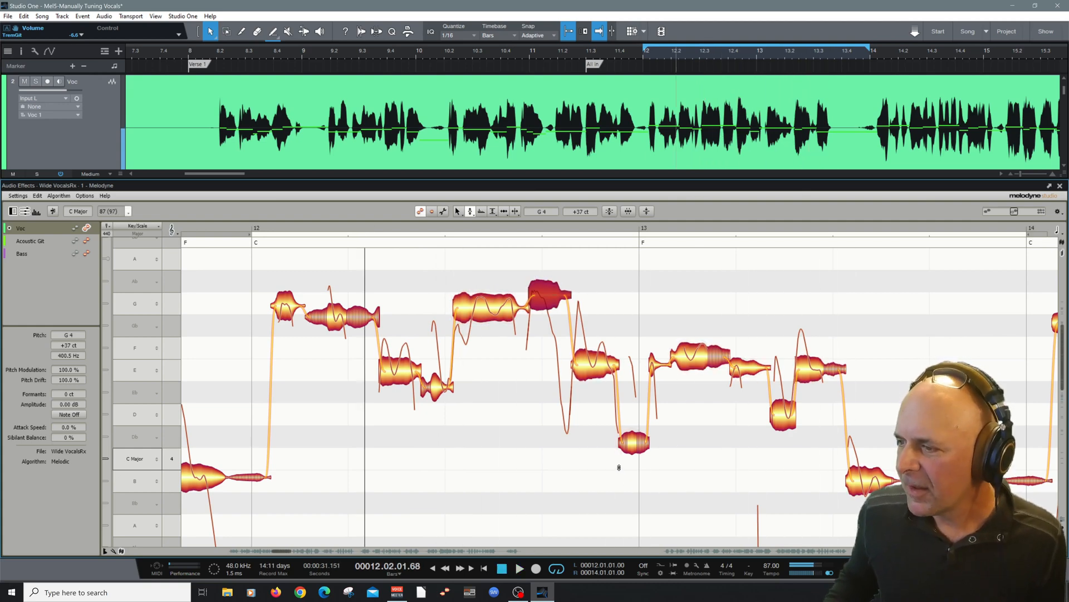
Step: Move the second note of bar 13 to F4 at 0 ct and play the phrase back from bar 12
double_click(691, 356)
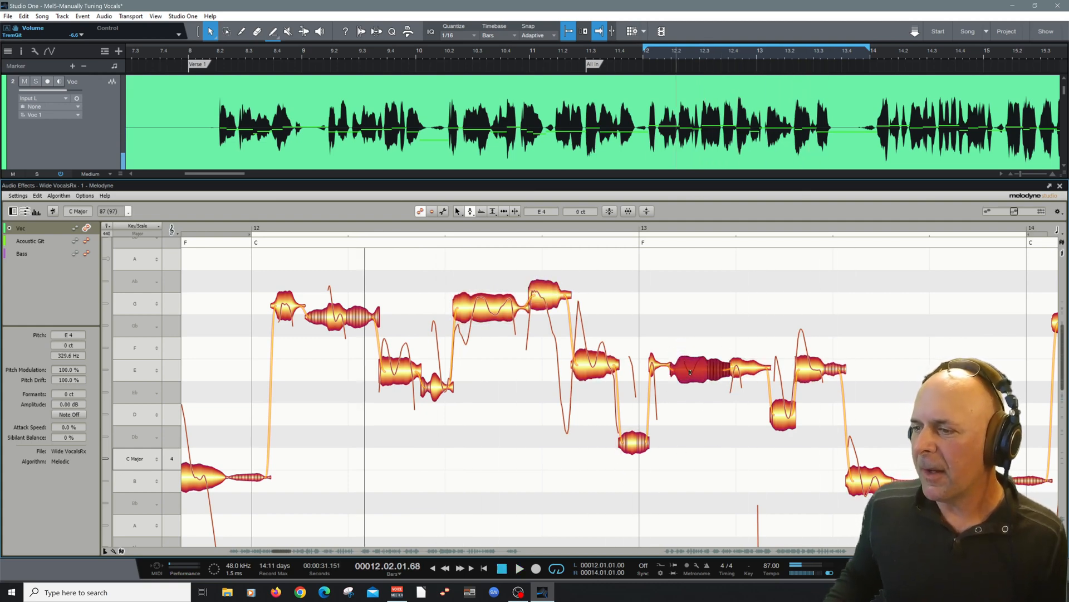
drag(691, 372, 690, 353)
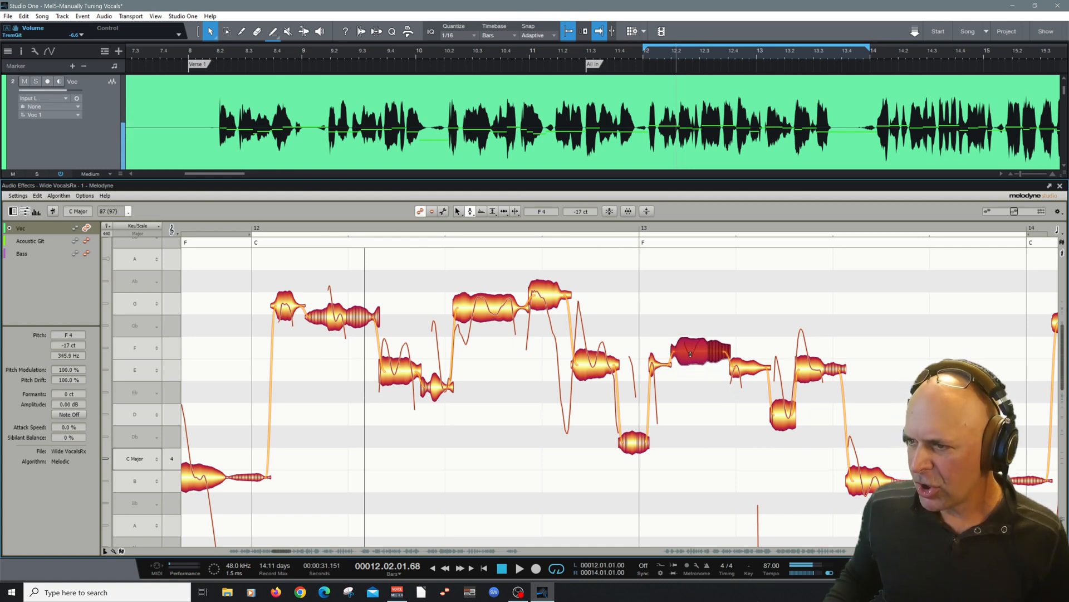
double_click(689, 351)
click(254, 233)
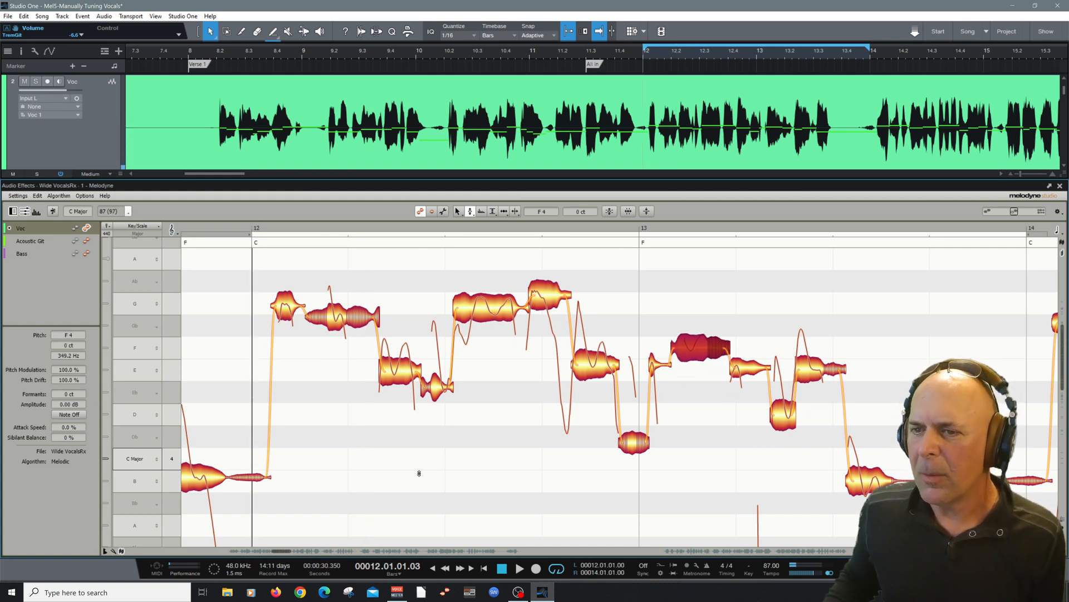
click(418, 471)
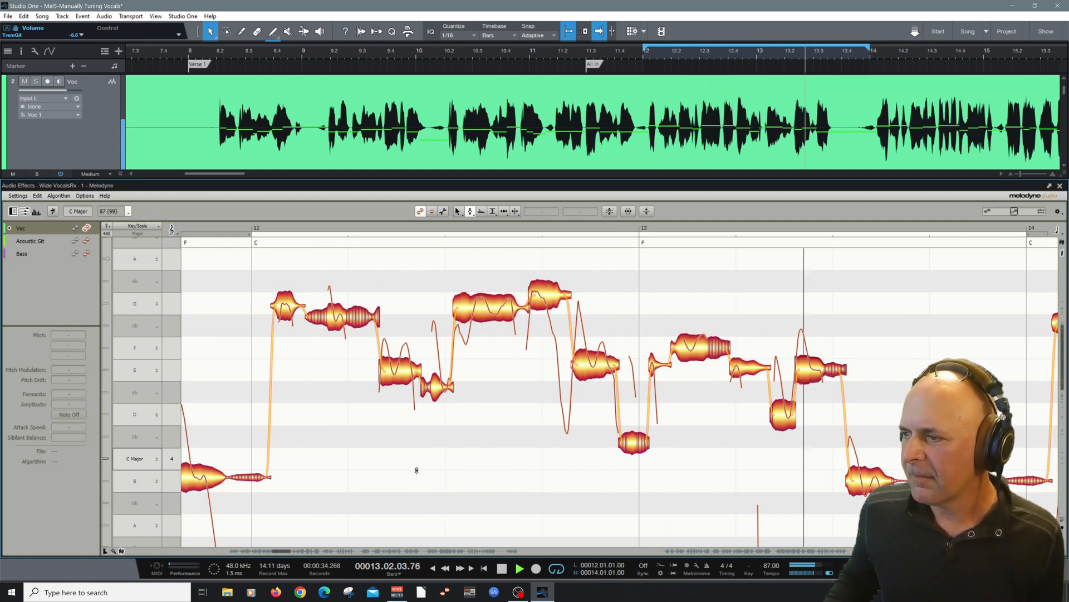
key(space)
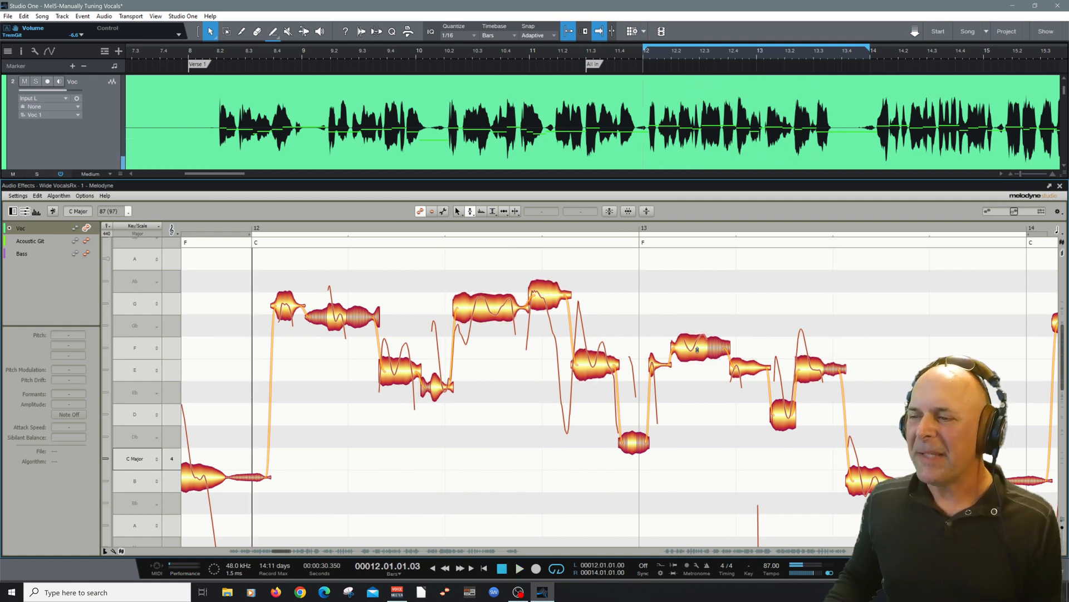
Step: Switch to the Main tool, clear the note selection and play the phrase from bar 12
right_click(698, 301)
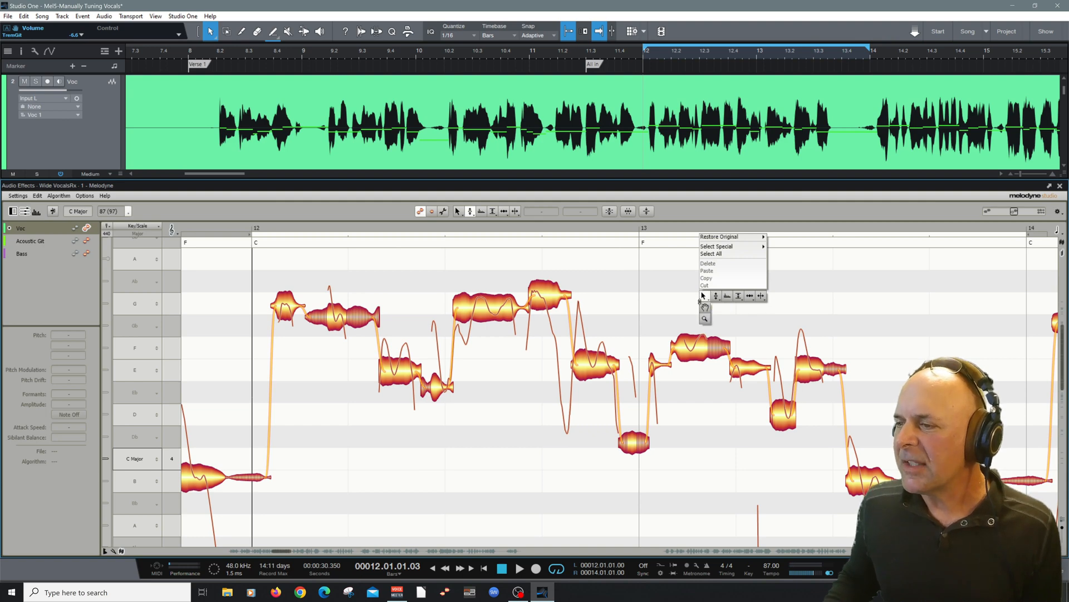
click(703, 296)
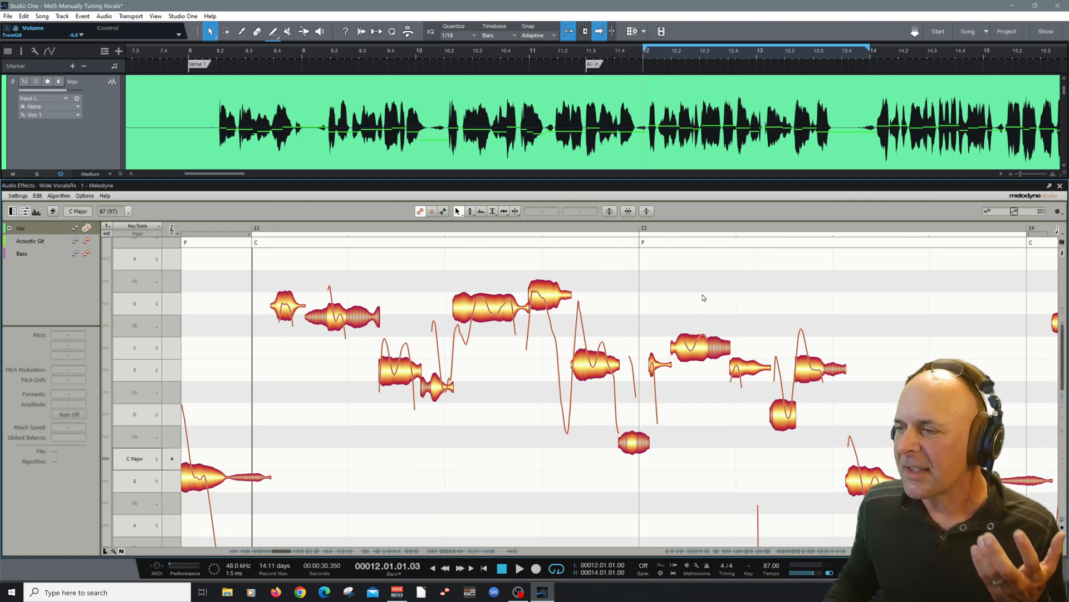
click(693, 351)
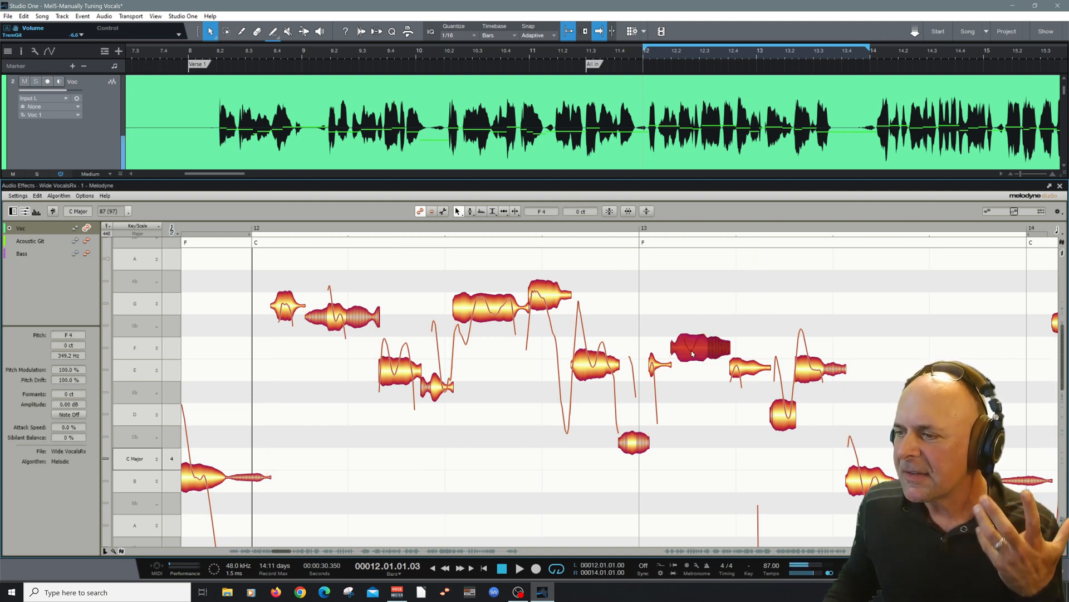
click(711, 405)
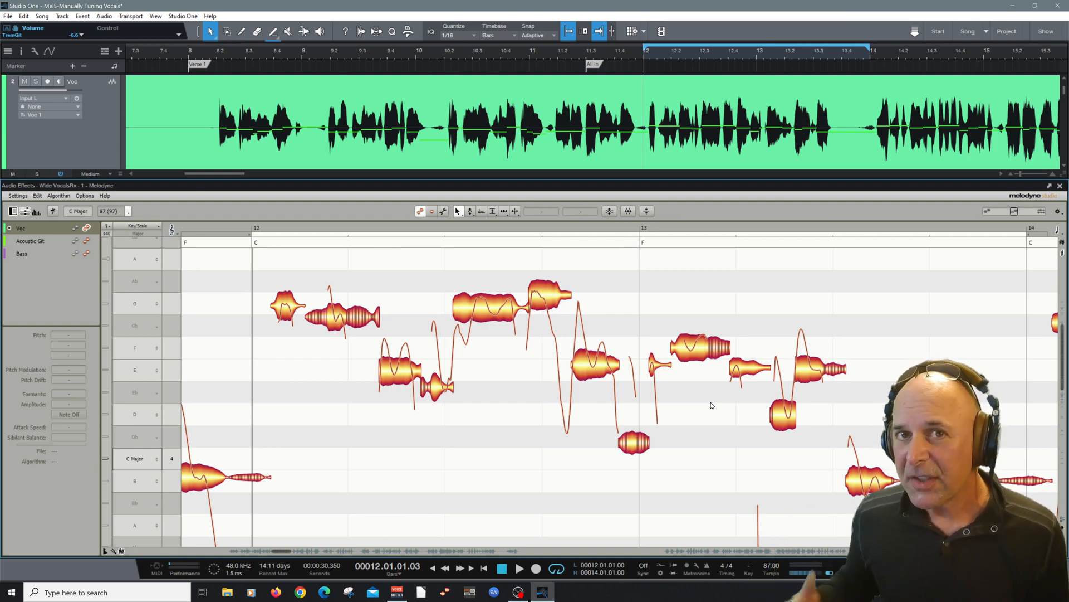
key(space)
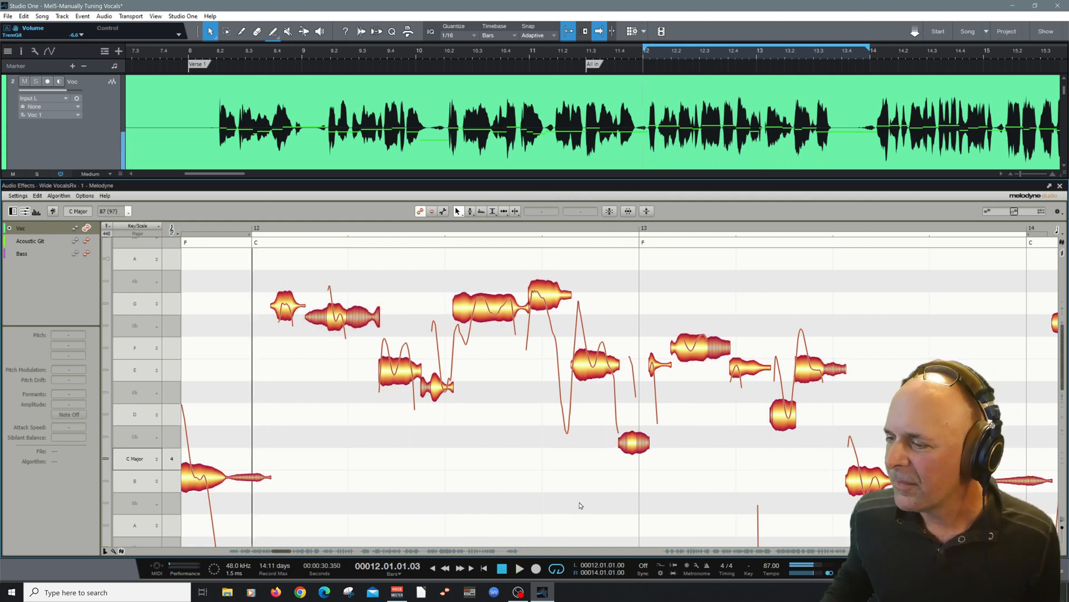
key(space)
Step: Set the cycle range to bars 14 through 15 and play the unedited phrase
drag(283, 553, 305, 543)
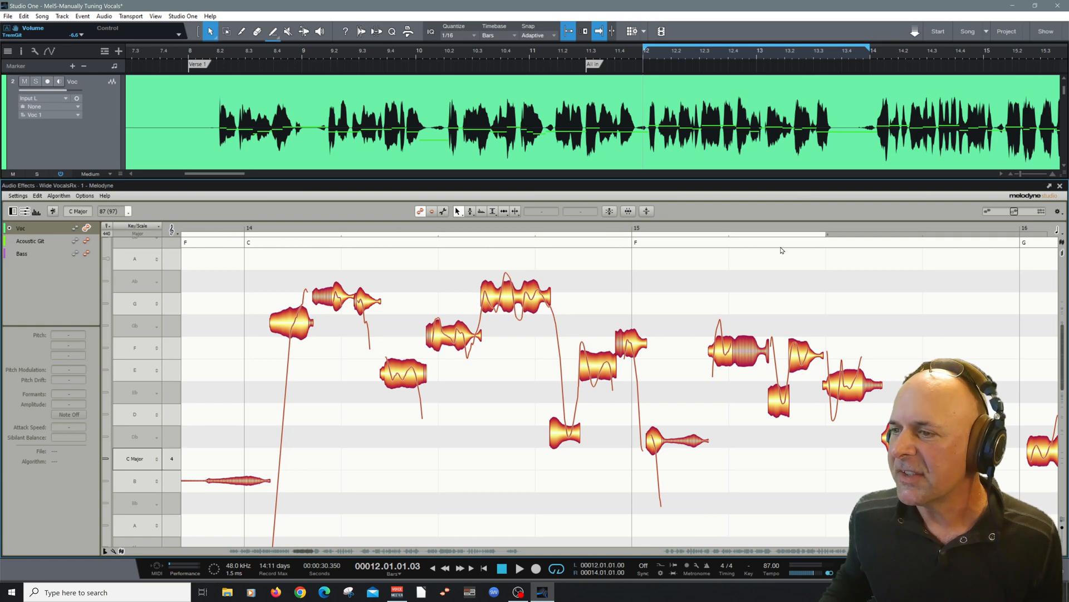
drag(964, 235, 964, 234)
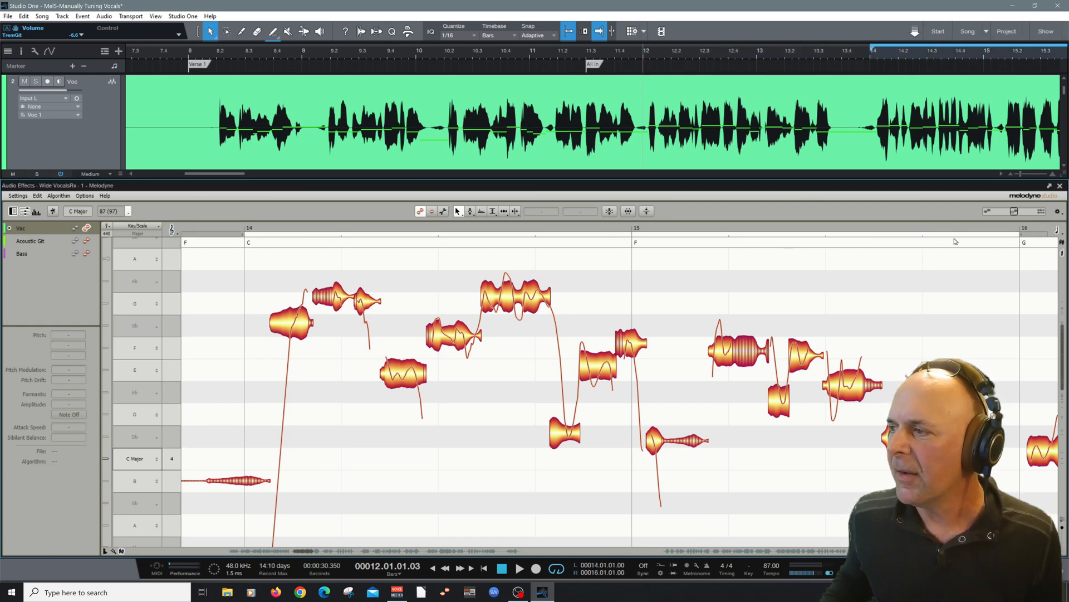
key(space)
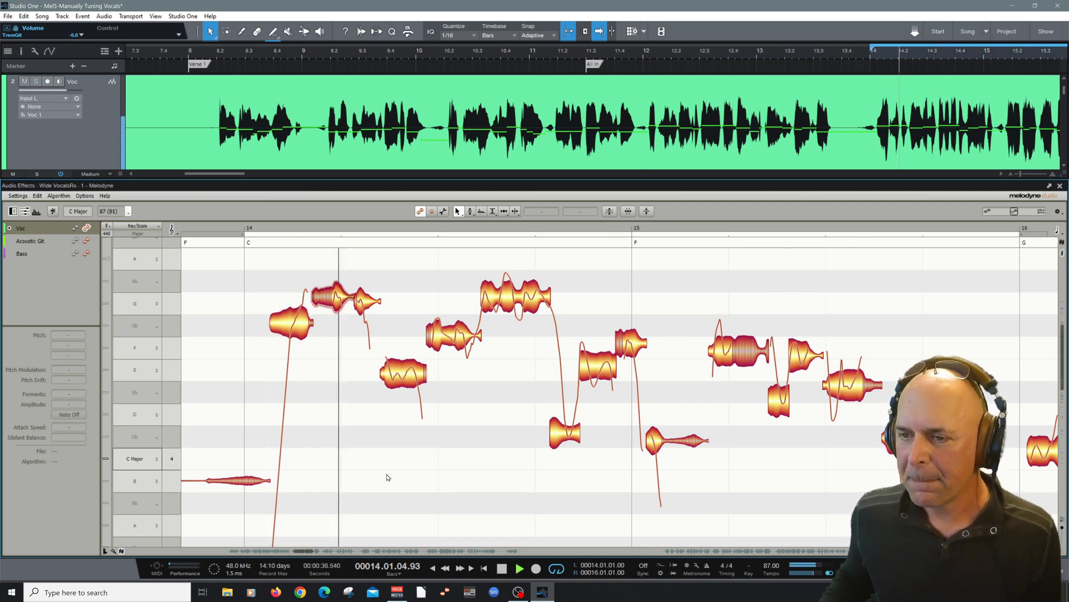
scroll(357, 480, up, 2)
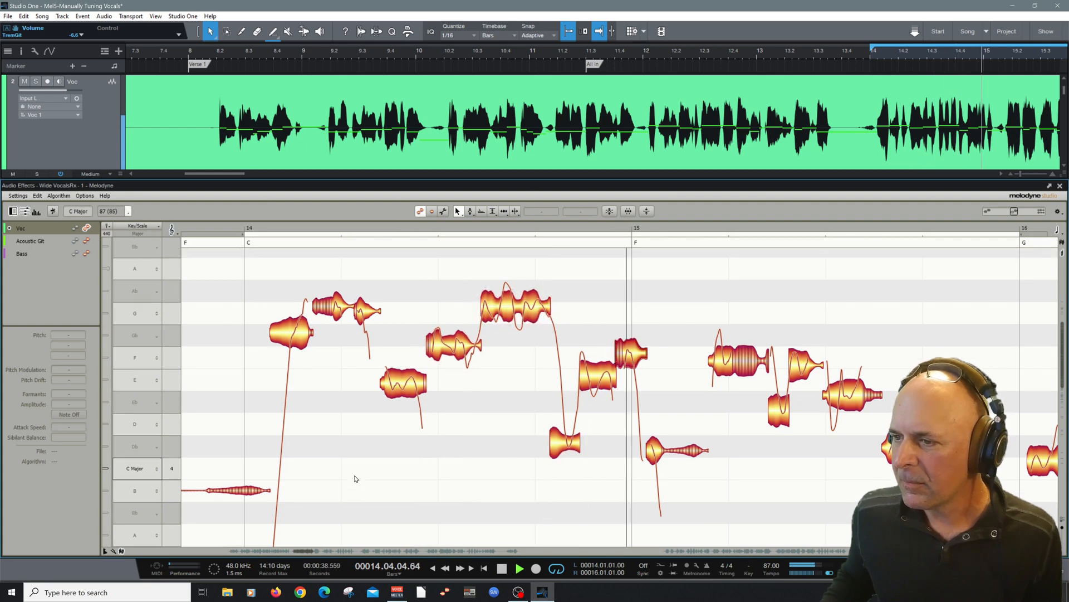
key(space)
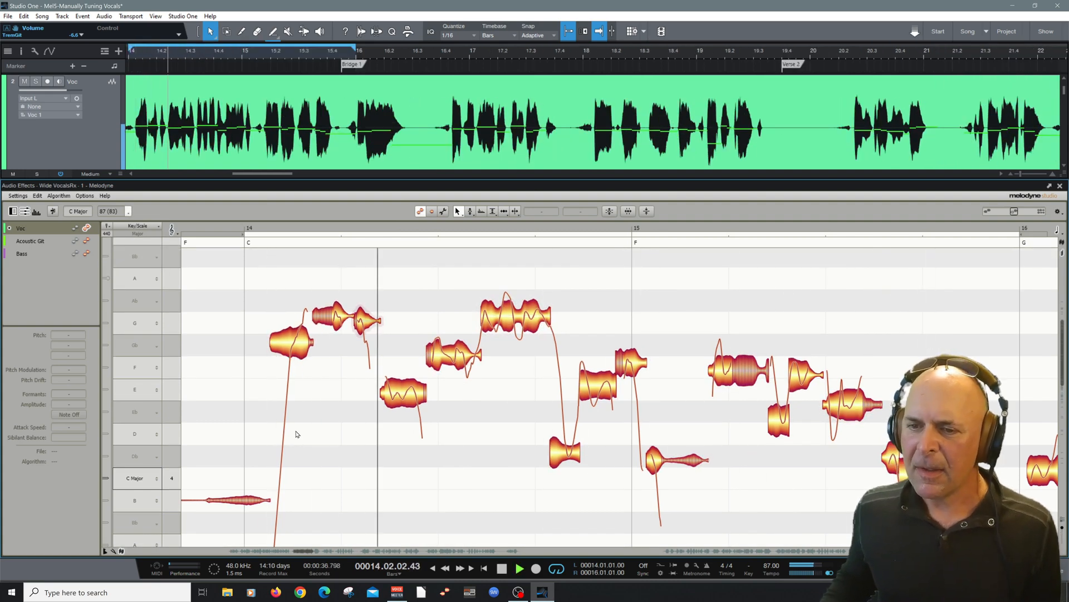
Step: With the Pitch tool, lower the first note of bar 14 to F4 at +12 ct and play the phrase back
click(296, 351)
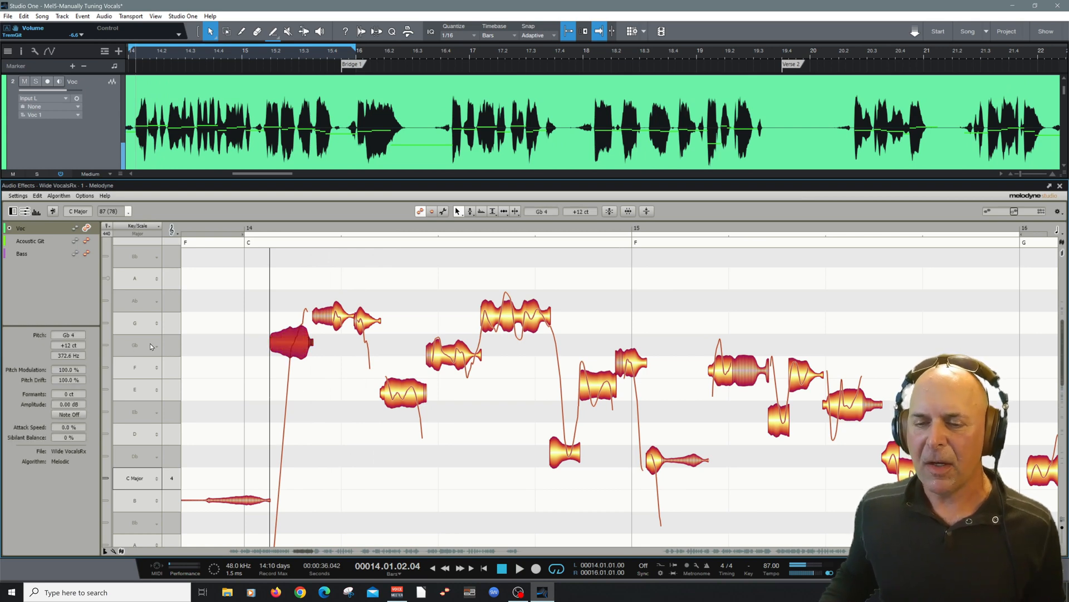
right_click(313, 381)
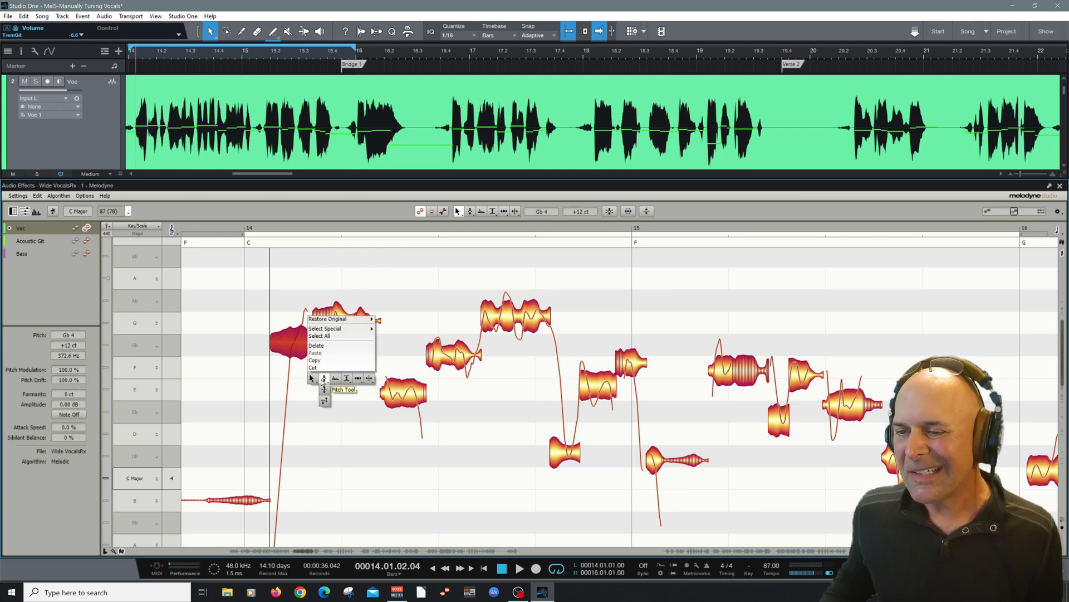
click(322, 379)
drag(294, 348, 290, 366)
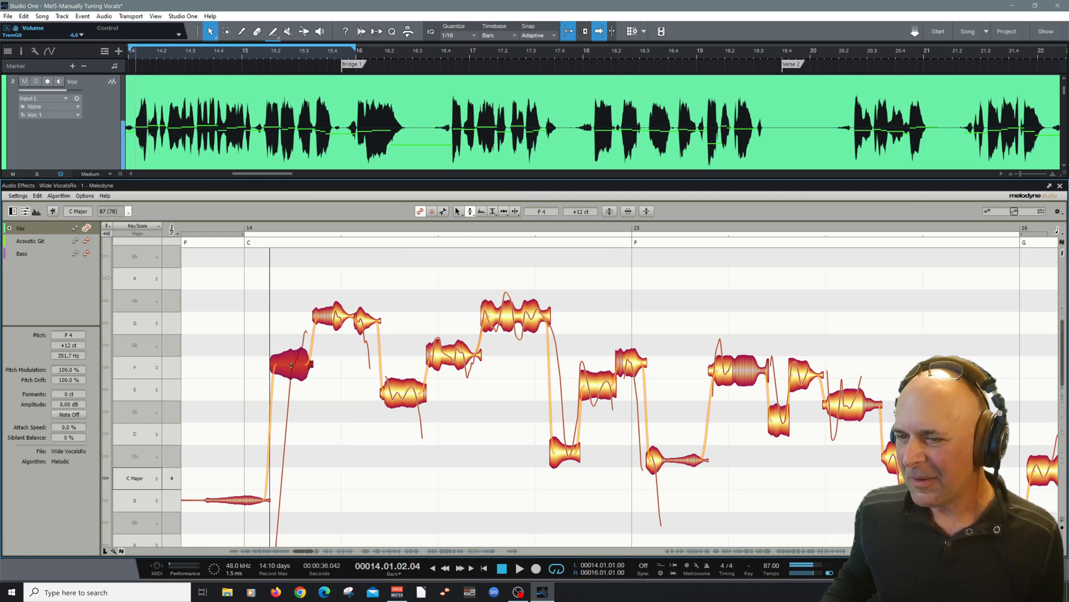
key(space)
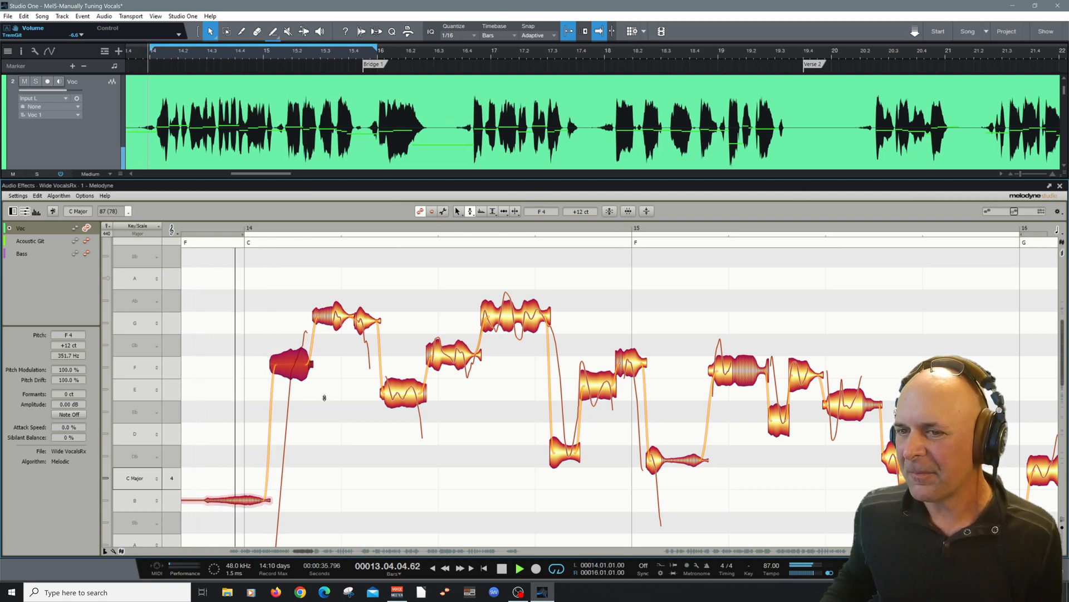
key(space)
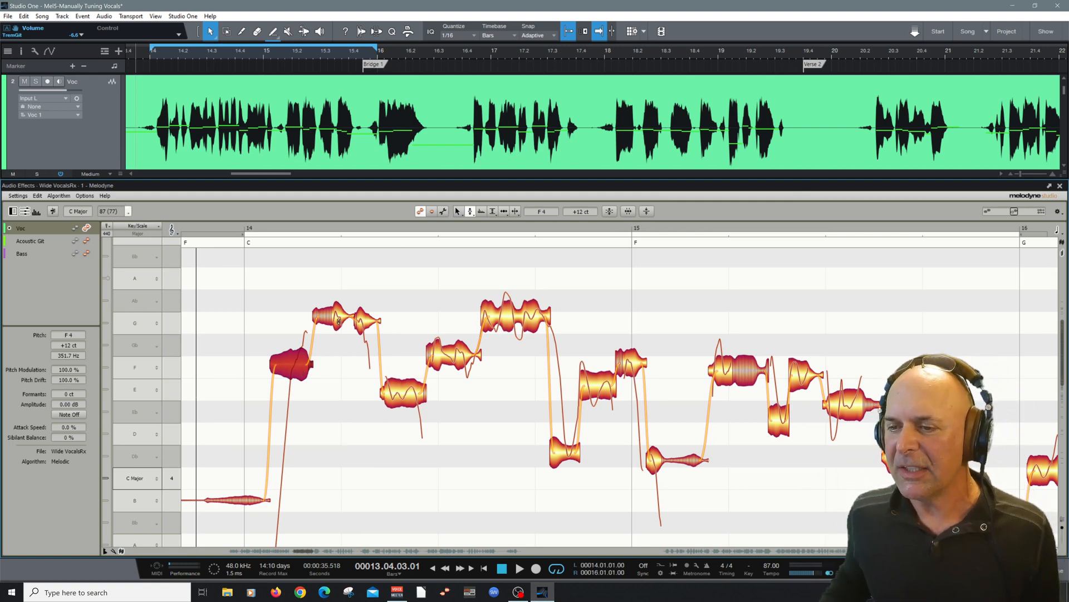
Step: Check the pitches of the second and third notes in bar 14 and play the phrase from the end of bar 13
click(336, 322)
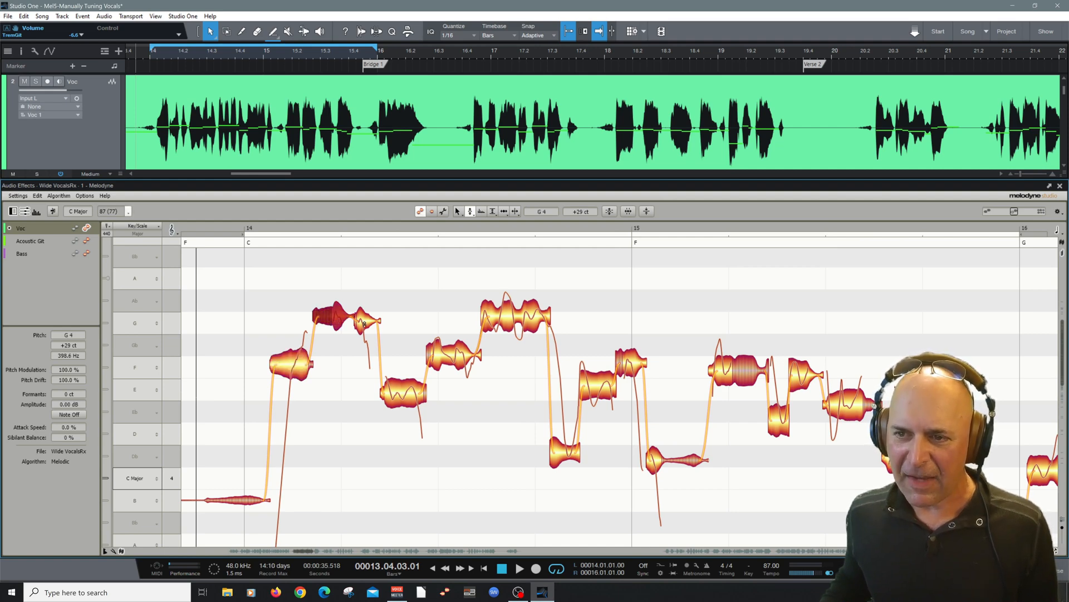
click(364, 323)
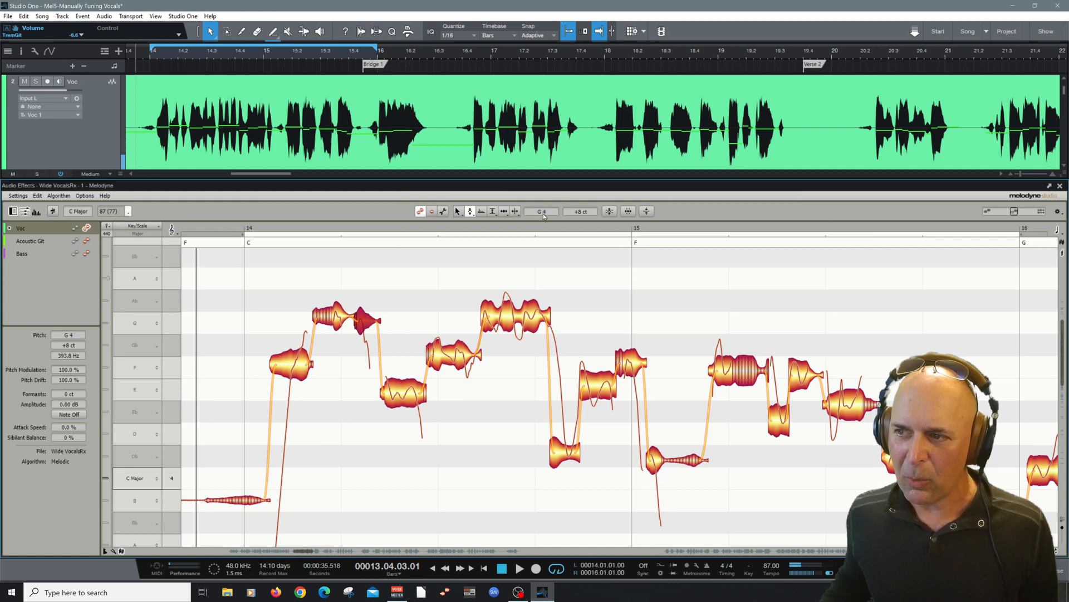
click(207, 239)
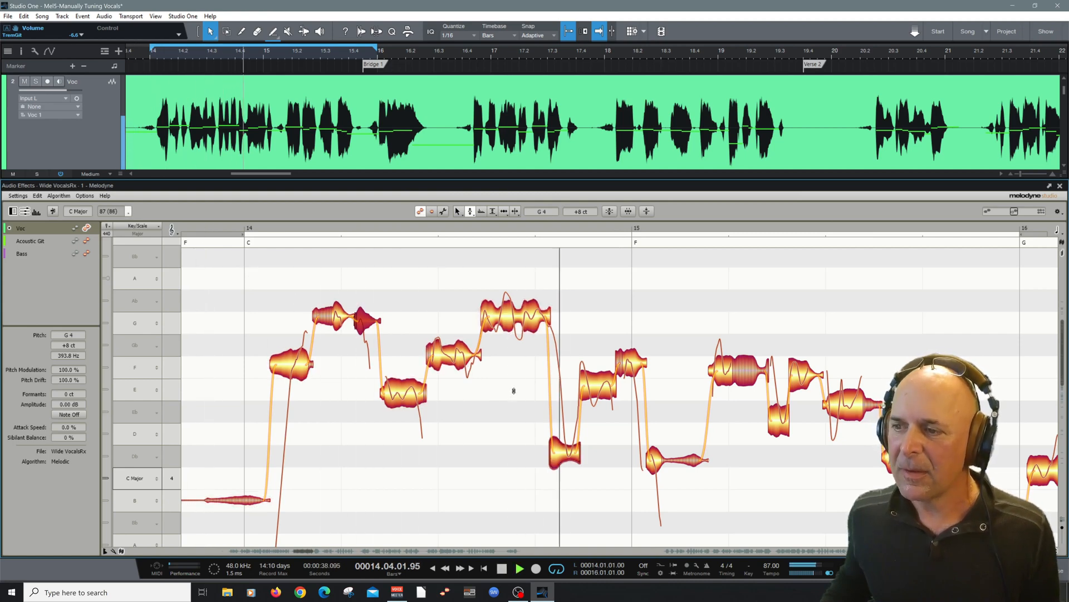
key(space)
Step: Correct the long note in the second half of bar 14 to G4 at 0 ct and play the phrase back
click(529, 354)
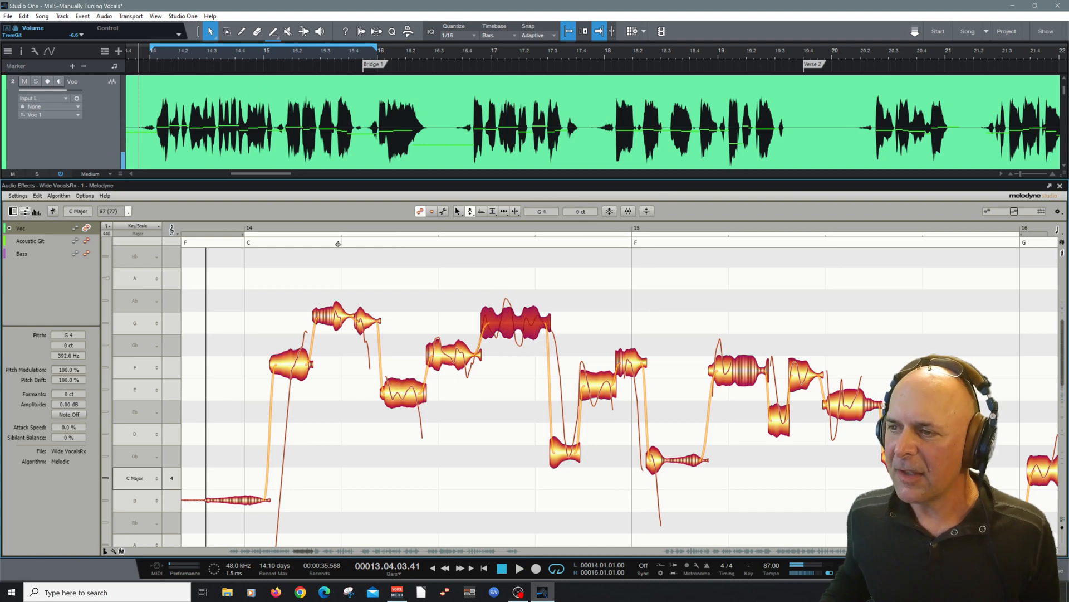
key(space)
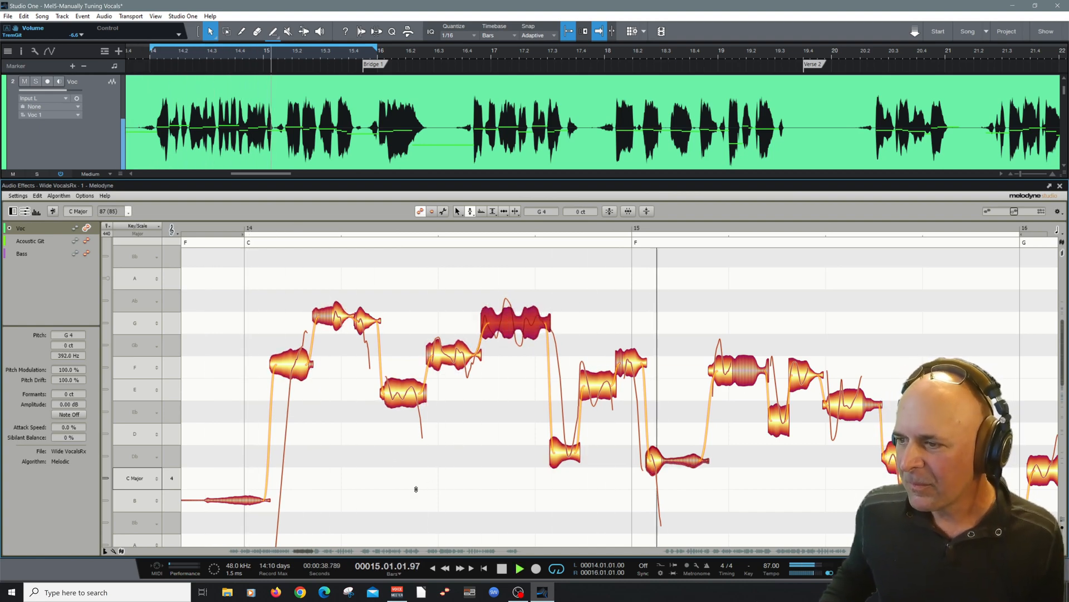
key(space)
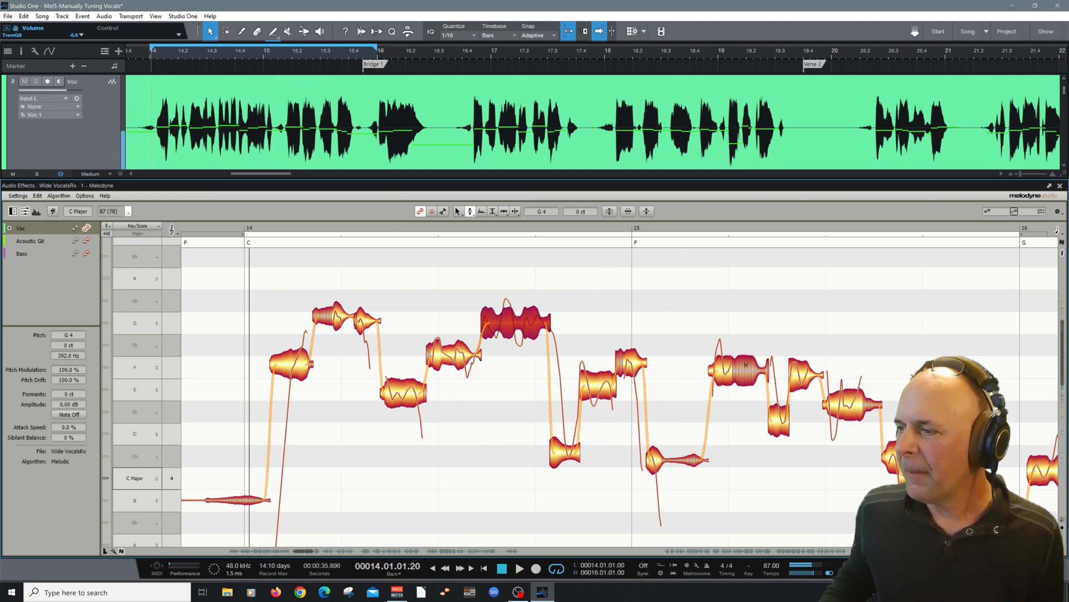
Step: With the Sibilant Balance tool, set the long F4 note in bar 15 to -27%, refine it to -32% and play the phrase back
right_click(768, 313)
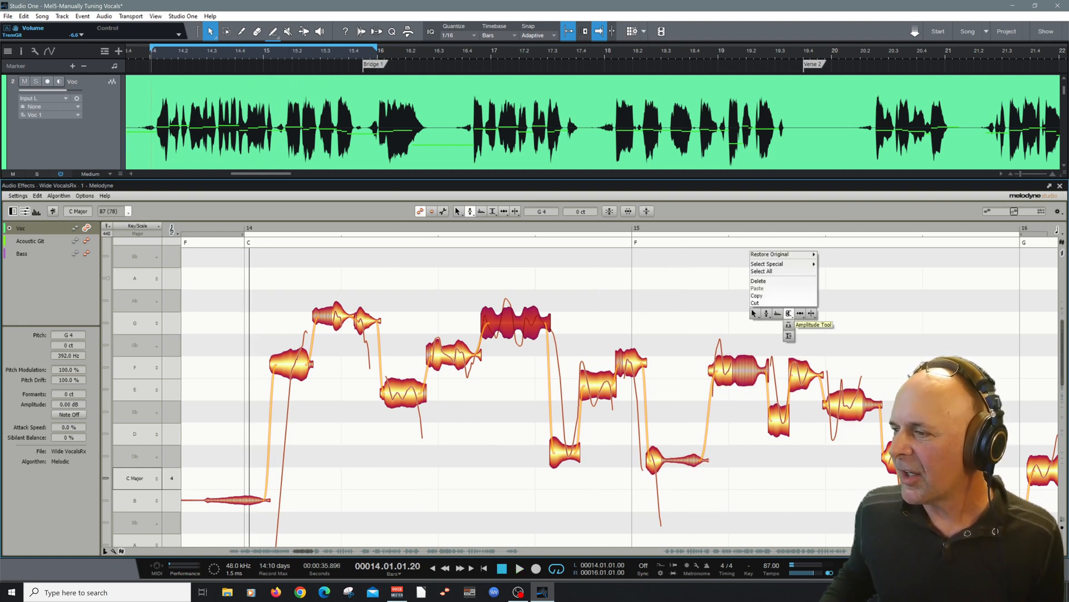
click(789, 336)
click(748, 369)
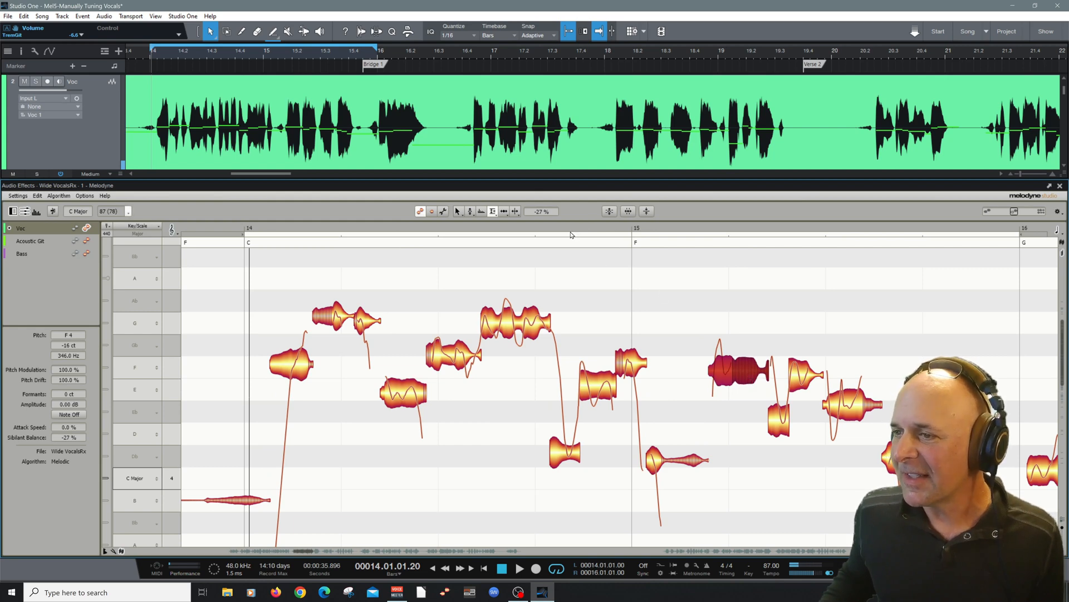
key(space)
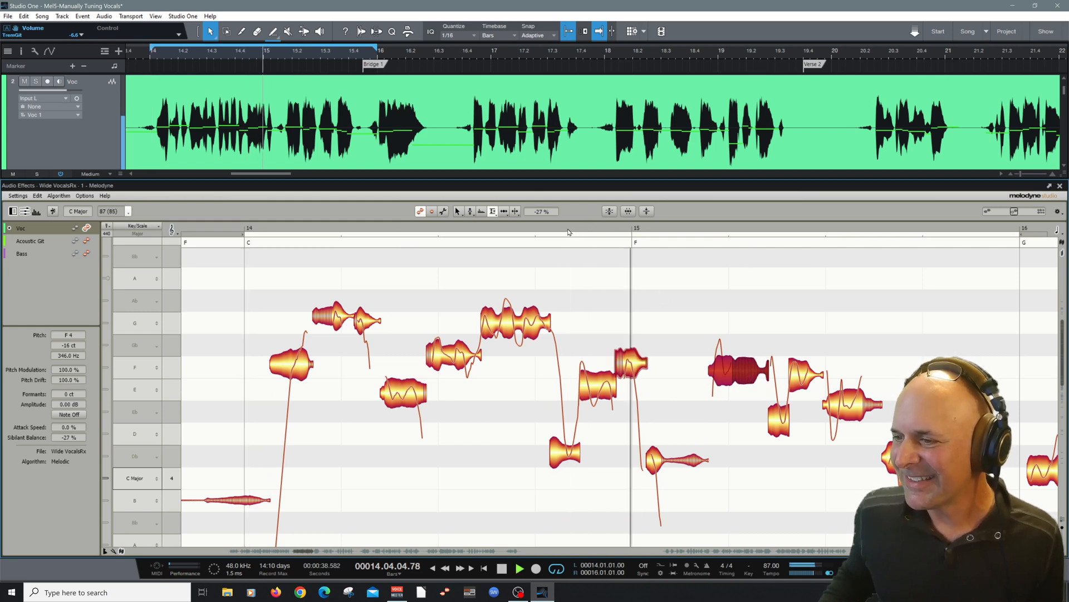
key(space)
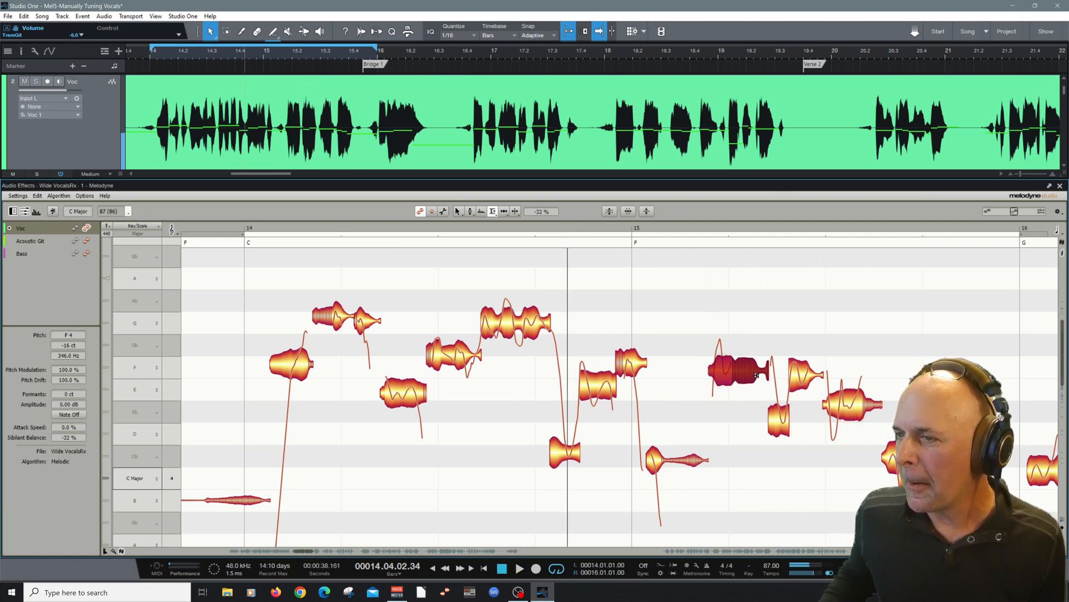
key(space)
click(660, 307)
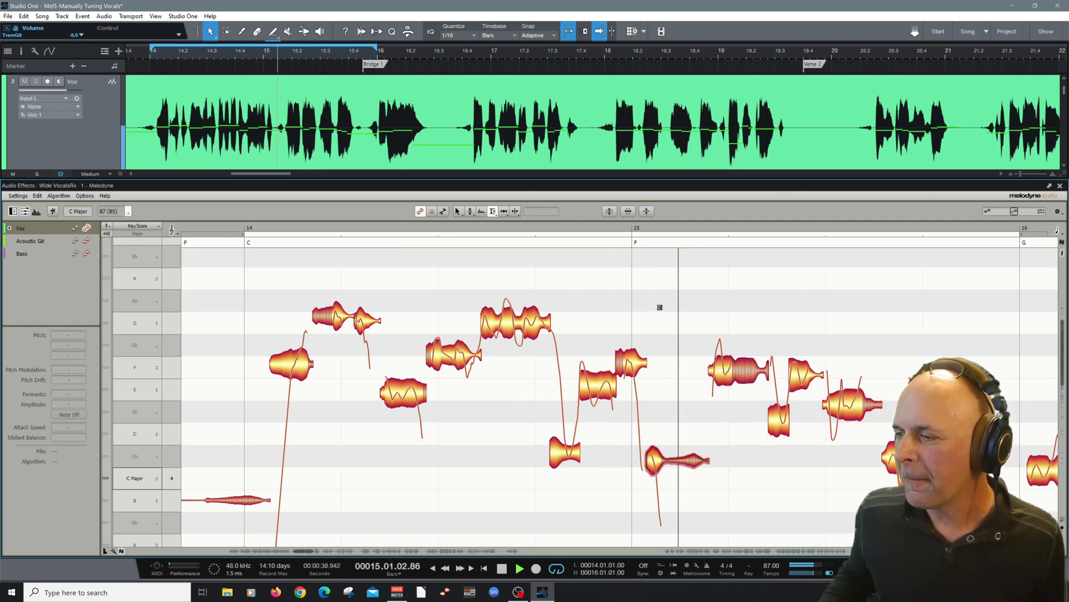
Step: Play the phrase from the end of bar 14 through bar 15 to check the long F4 note
key(space)
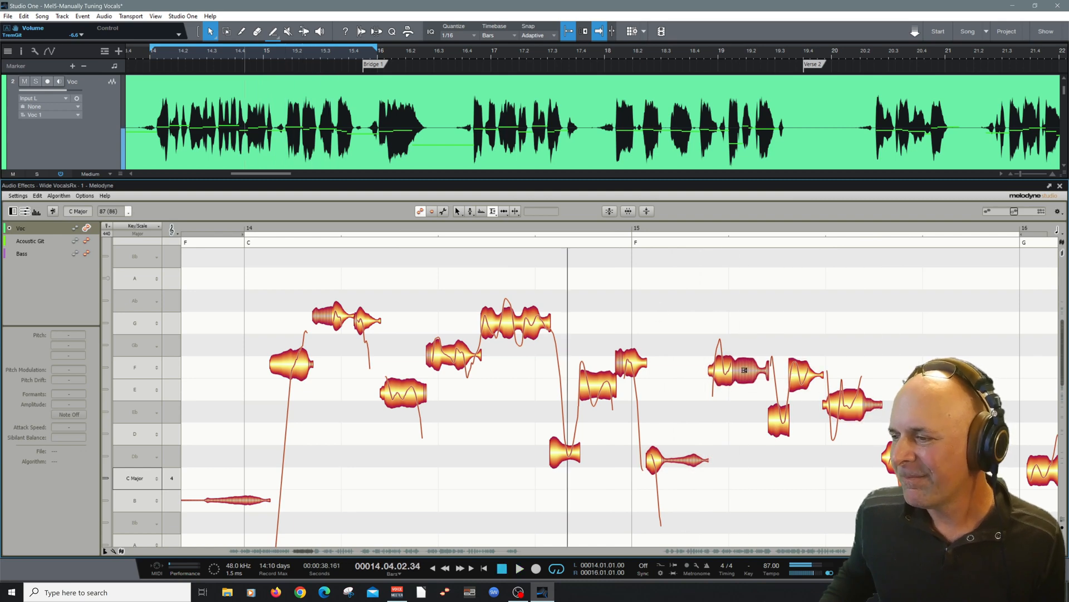
click(745, 370)
key(space)
click(674, 301)
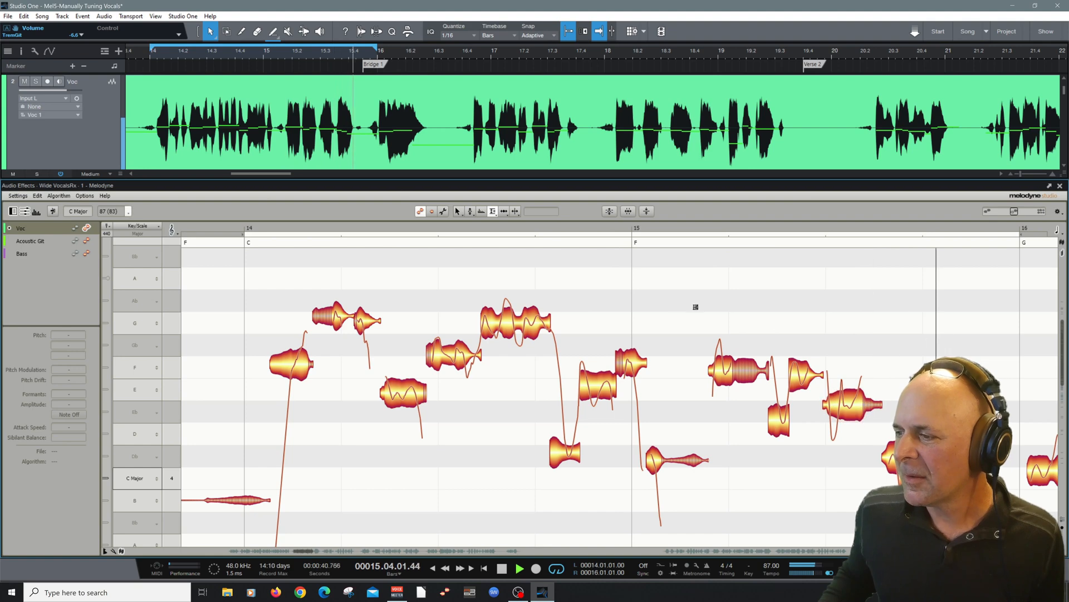
key(space)
Step: With the Pitch tool, snap the long note in the second half of bar 15 to D4 at 0 ct and play the phrase back
right_click(889, 349)
click(889, 348)
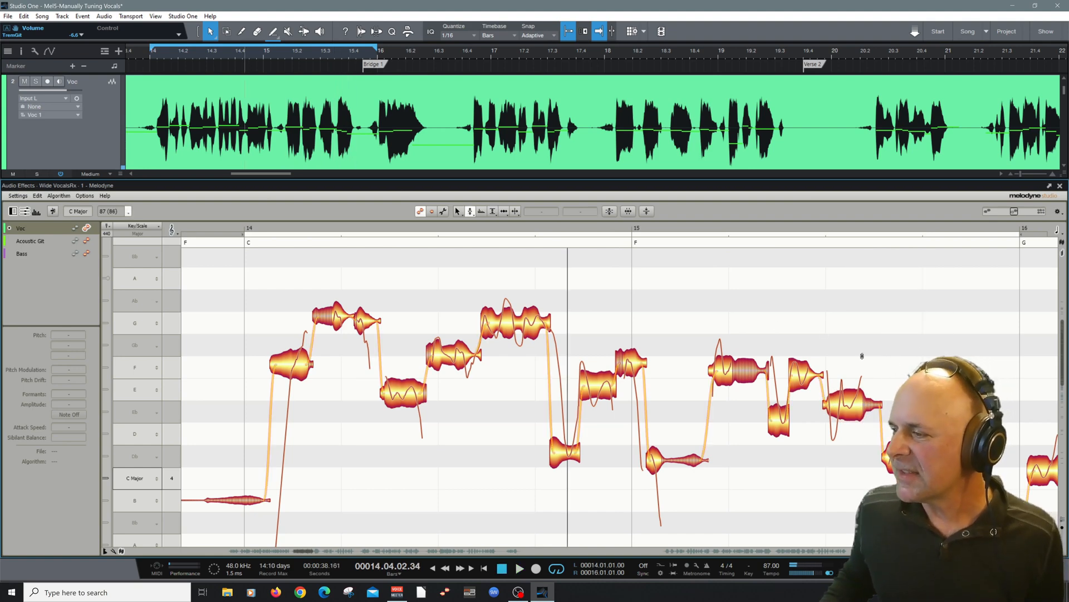
double_click(851, 402)
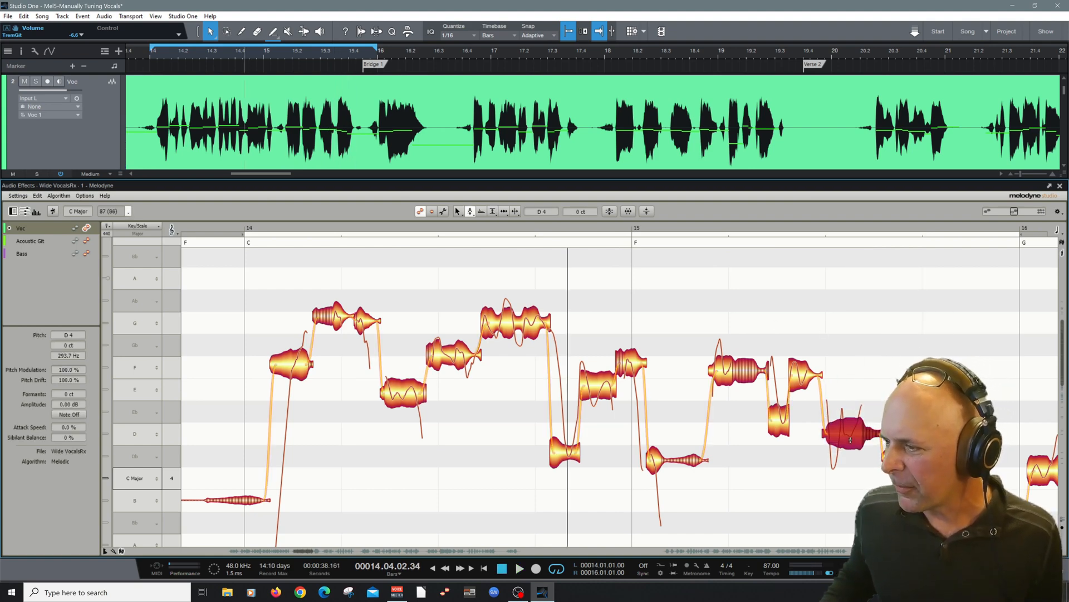
key(space)
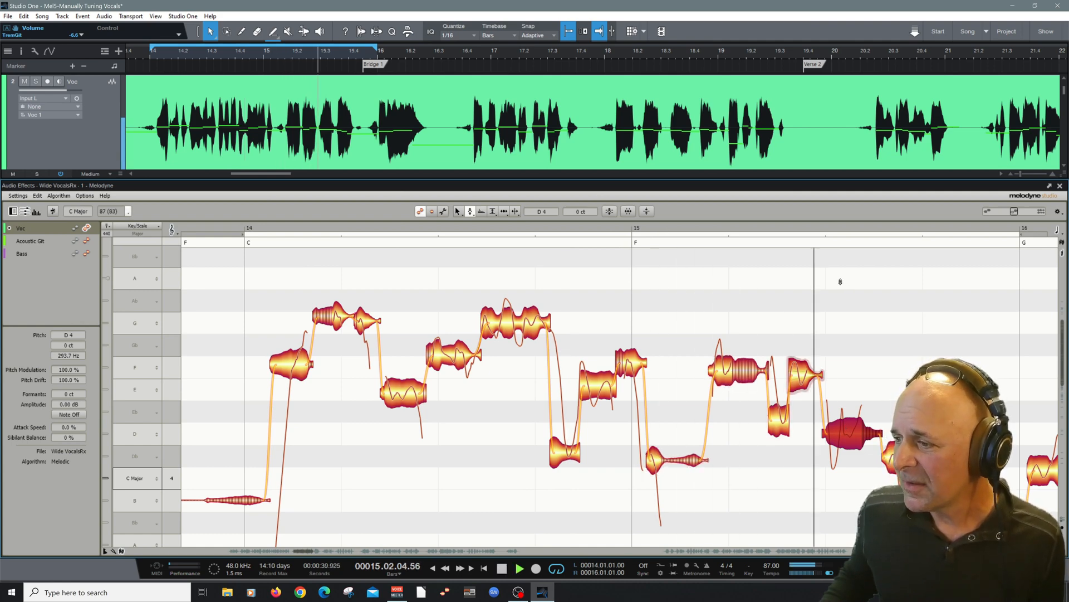
key(space)
Step: Correct the low note at the end of bar 15 to A3 at 0 ct
scroll(898, 371, down, 3)
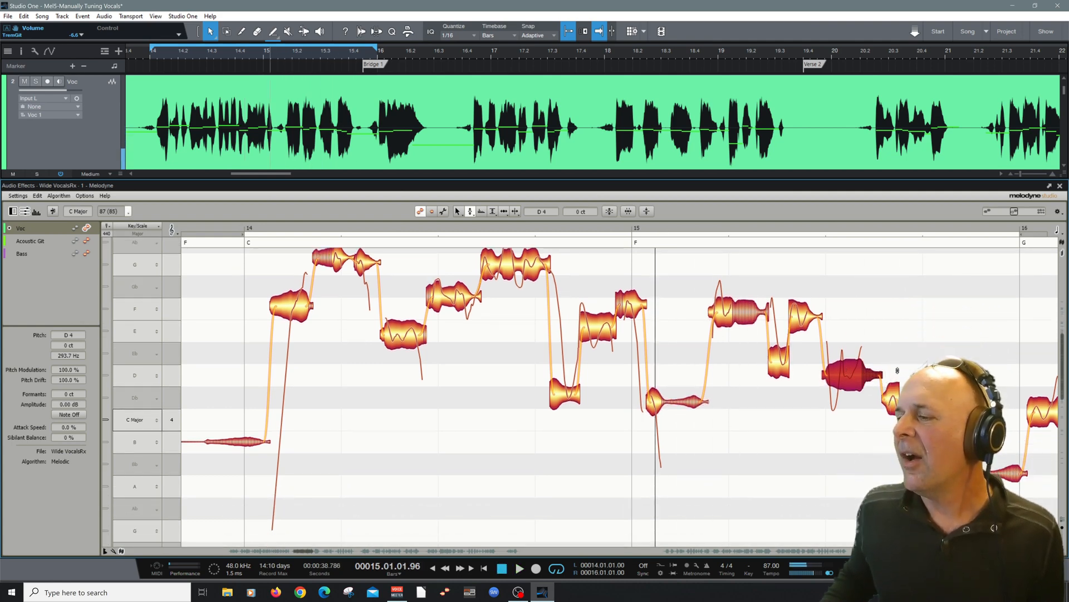
scroll(897, 371, down, 1)
drag(1013, 453, 1012, 465)
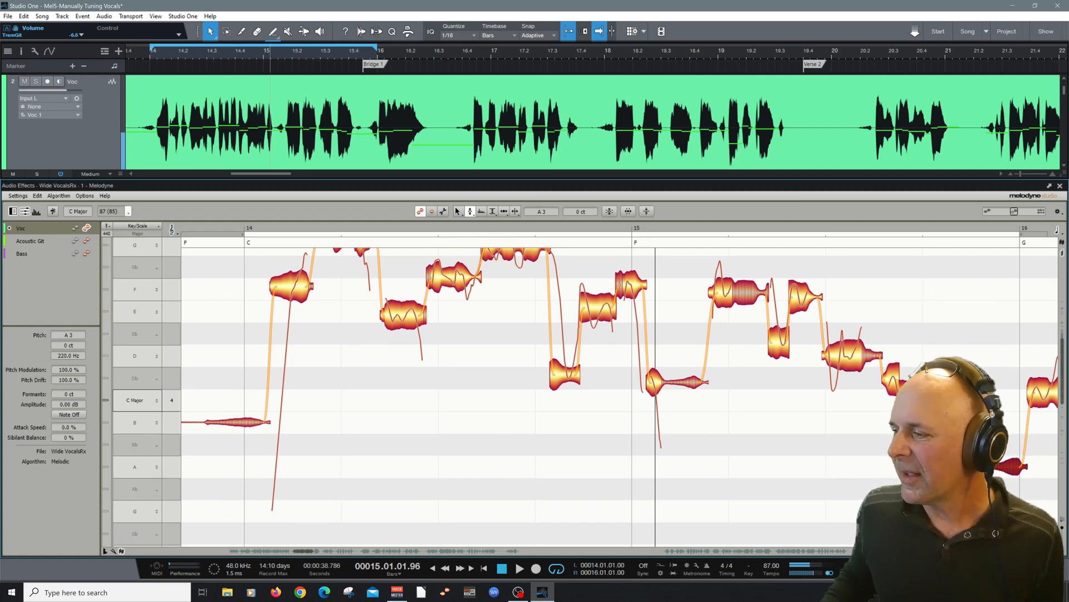
Step: Play from the start of bar 14 with Compare on and again with it off to hear original against edited vocal
click(251, 231)
scroll(334, 423, up, 3)
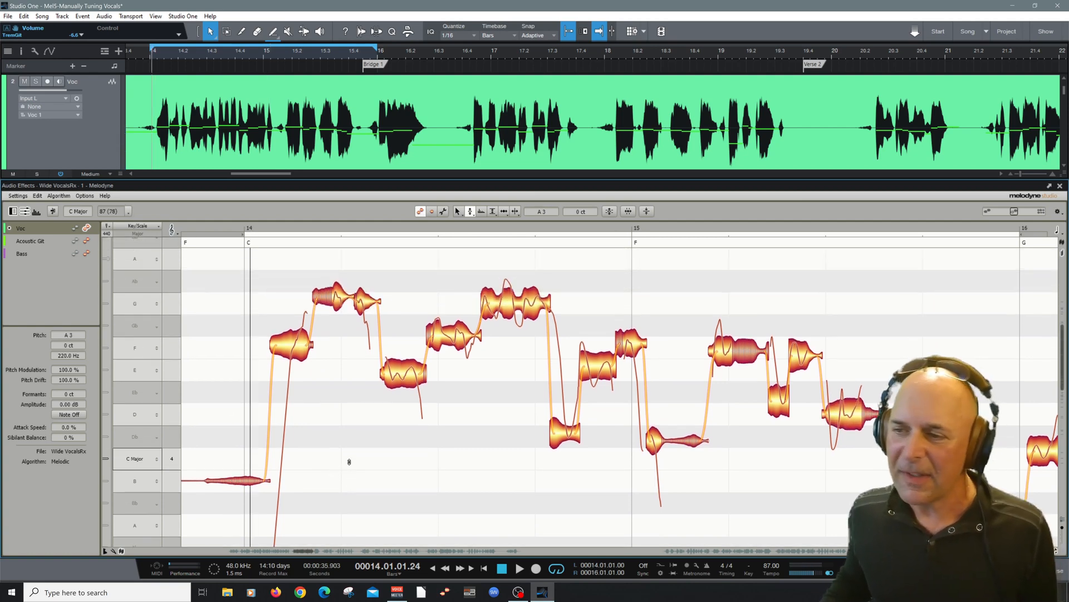
click(54, 211)
key(space)
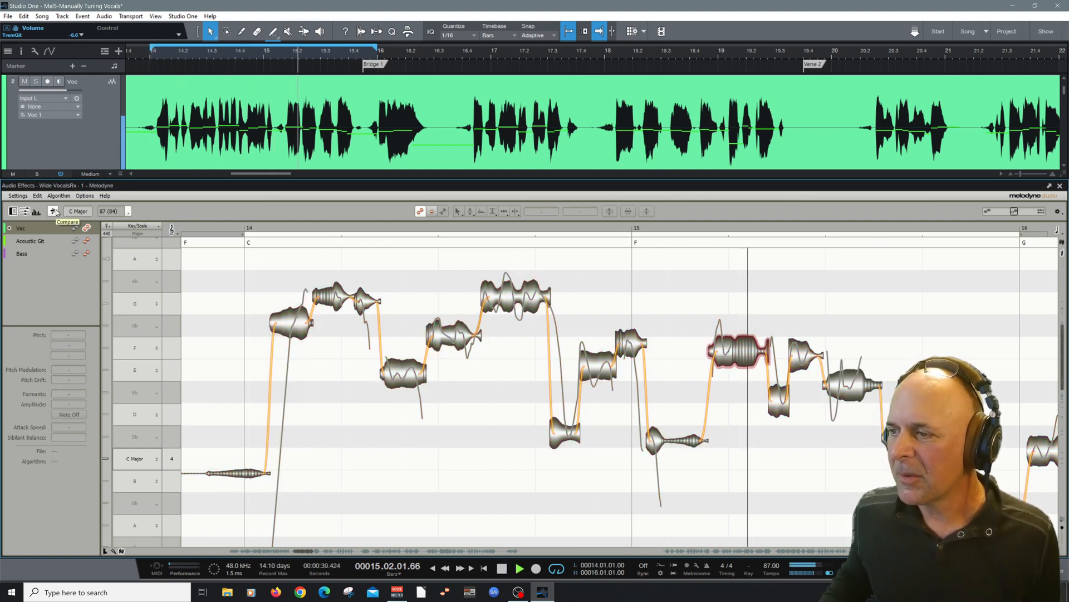
key(space)
click(54, 211)
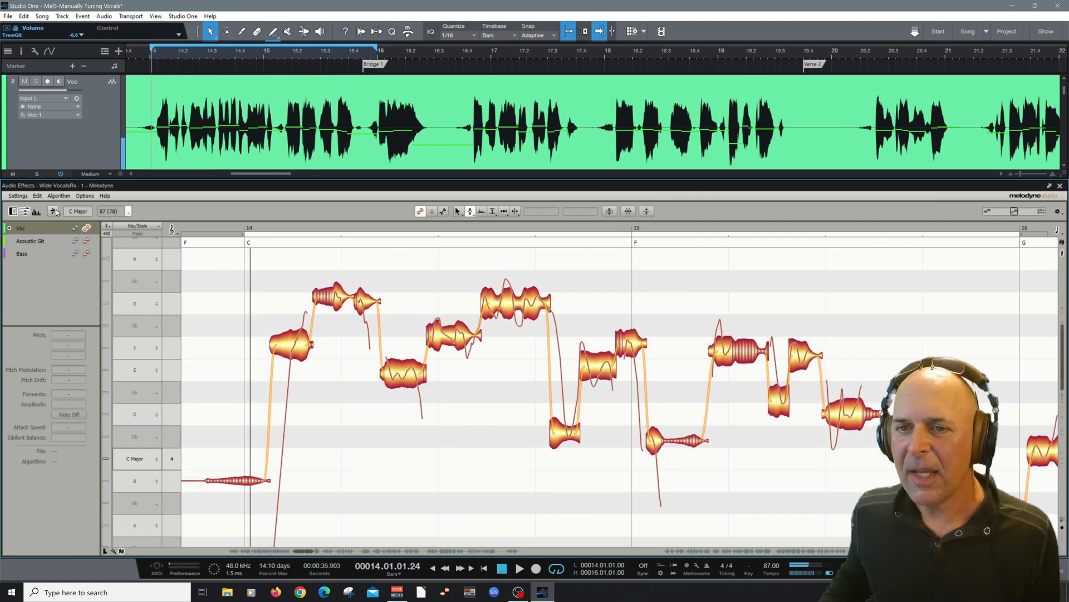
key(space)
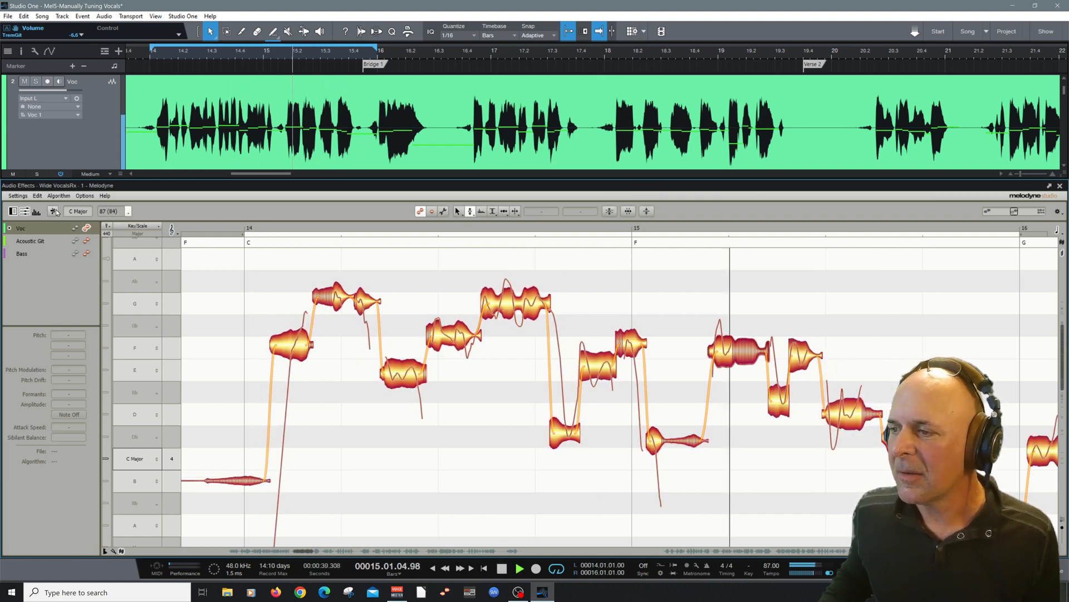
key(space)
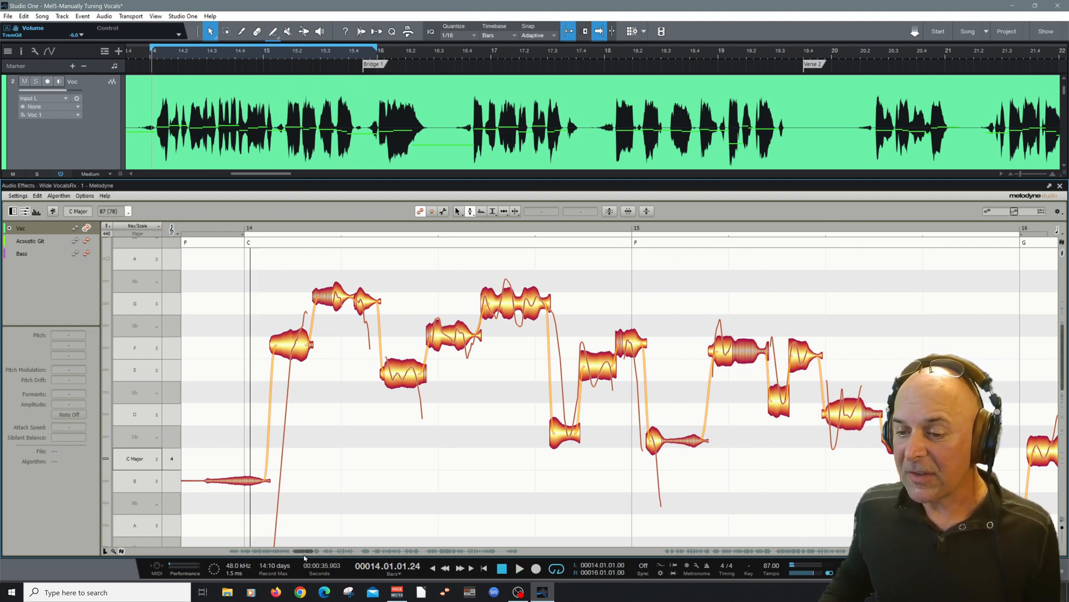
Step: Move the loop range to bars 16 to 18 and play from just before bar 16
drag(304, 552, 317, 552)
scroll(500, 387, down, 1)
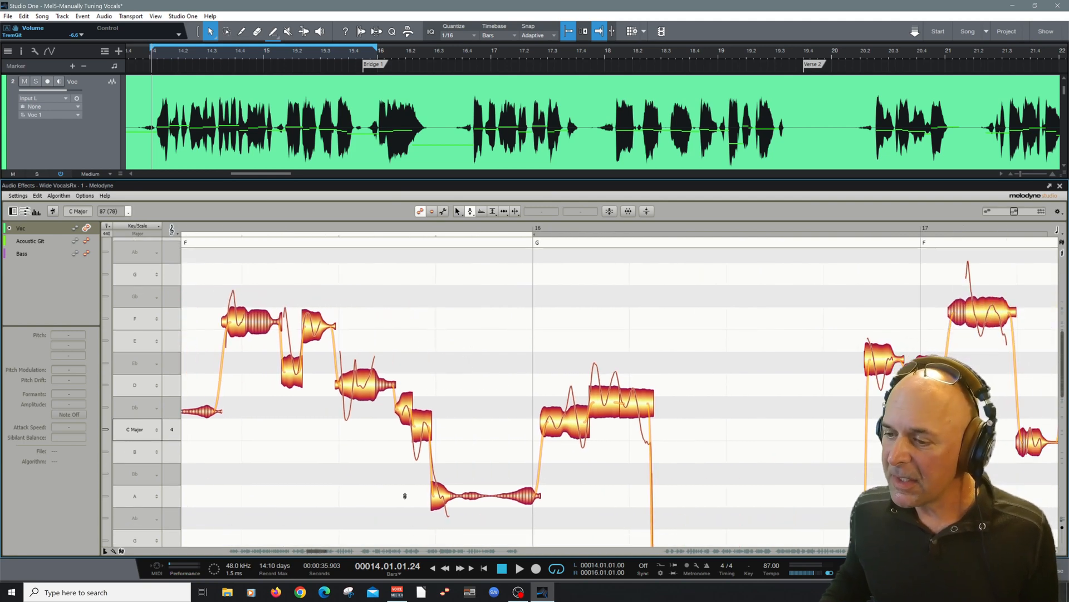
right_click(441, 296)
click(474, 392)
alt+click(375, 363)
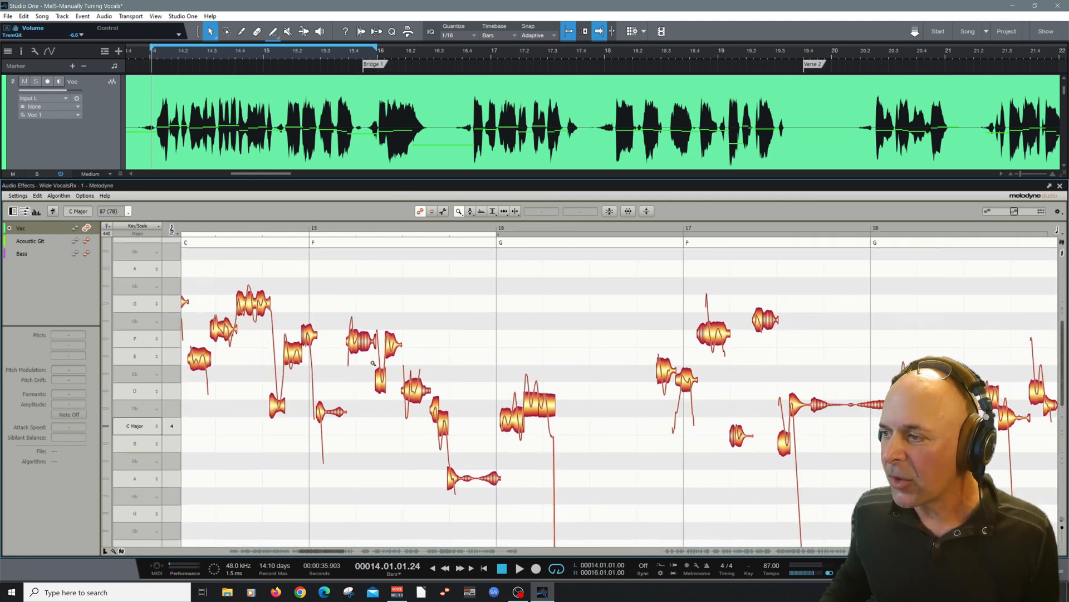
drag(375, 363, 352, 356)
right_click(458, 364)
click(456, 354)
drag(456, 353, 523, 262)
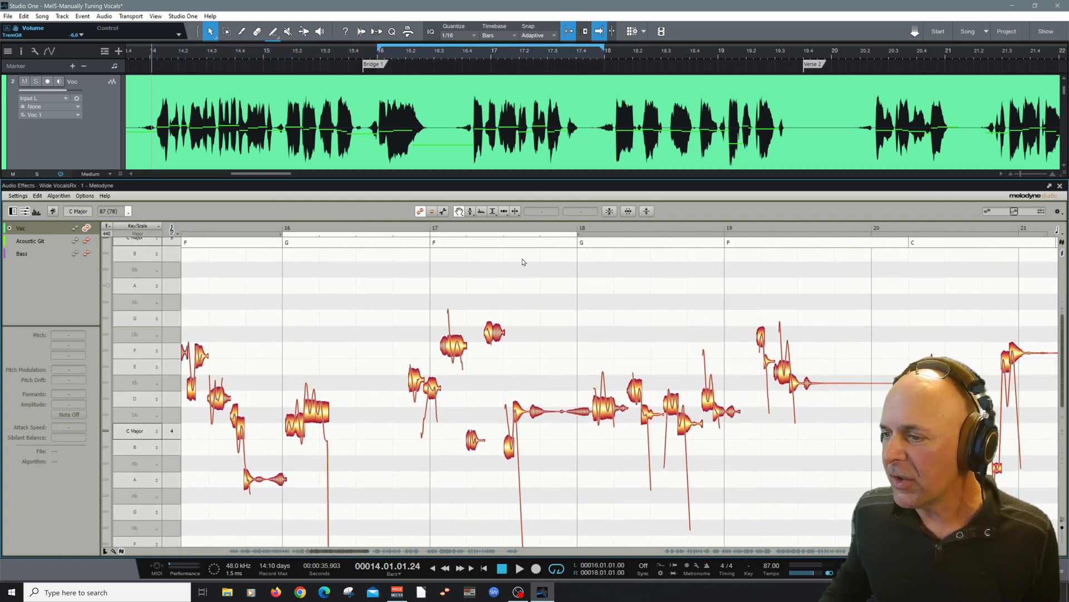
click(279, 225)
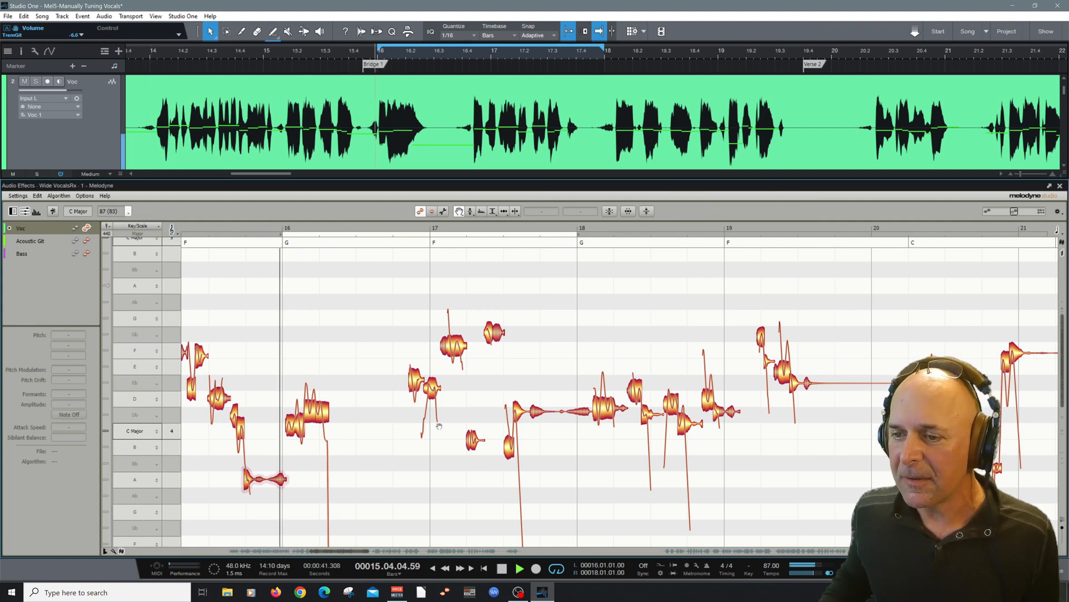
key(space)
Step: Examine the notes at the start of bar 16 up close and play the phrase from the end of bar 15
right_click(330, 301)
click(336, 384)
drag(316, 411, 532, 406)
right_click(426, 393)
click(440, 472)
drag(438, 327, 457, 351)
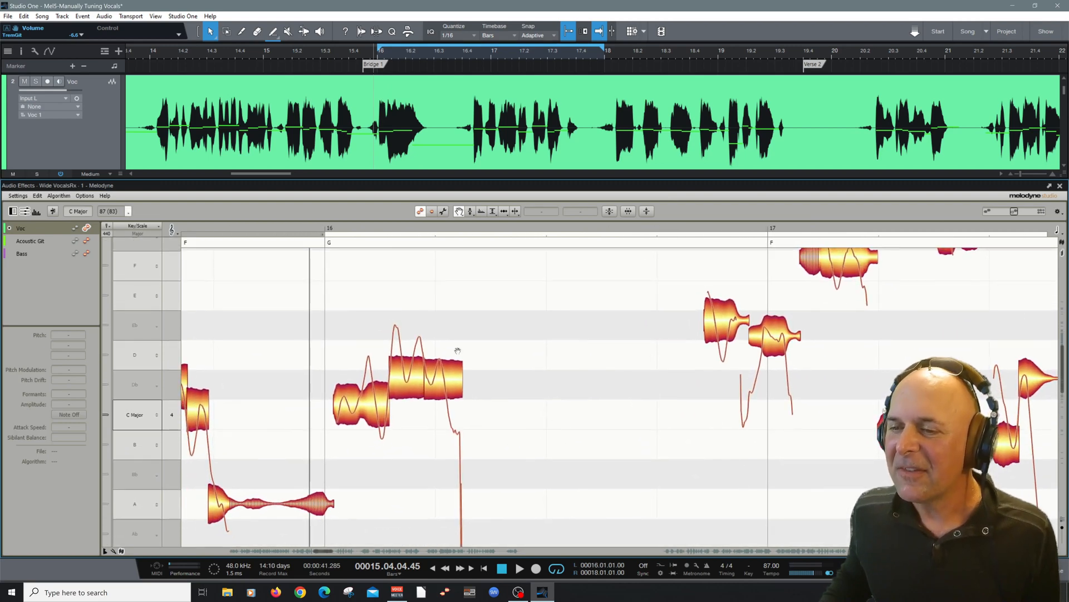
click(266, 228)
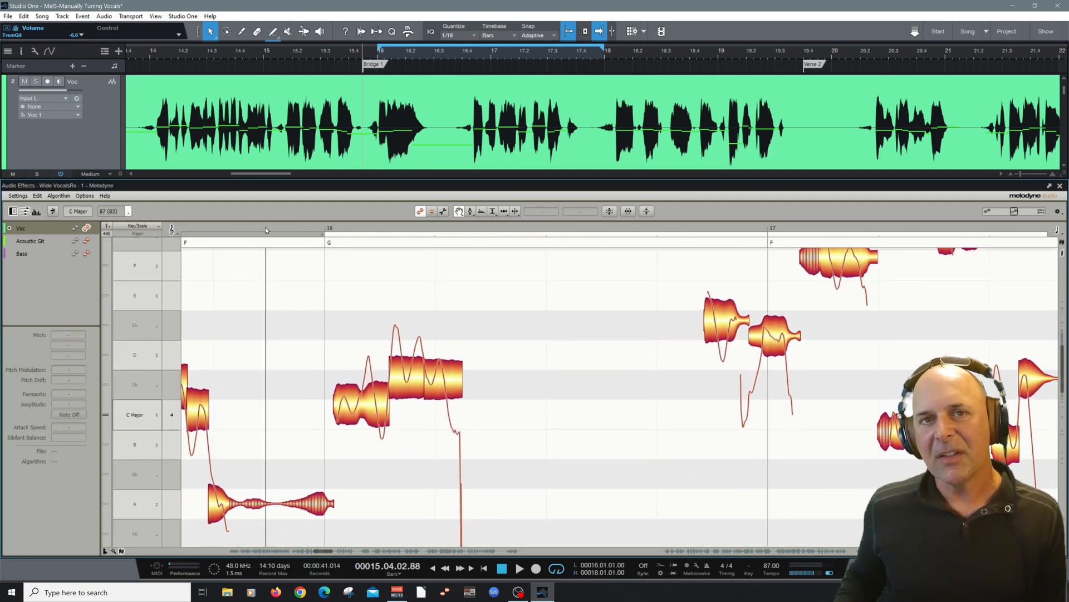
key(space)
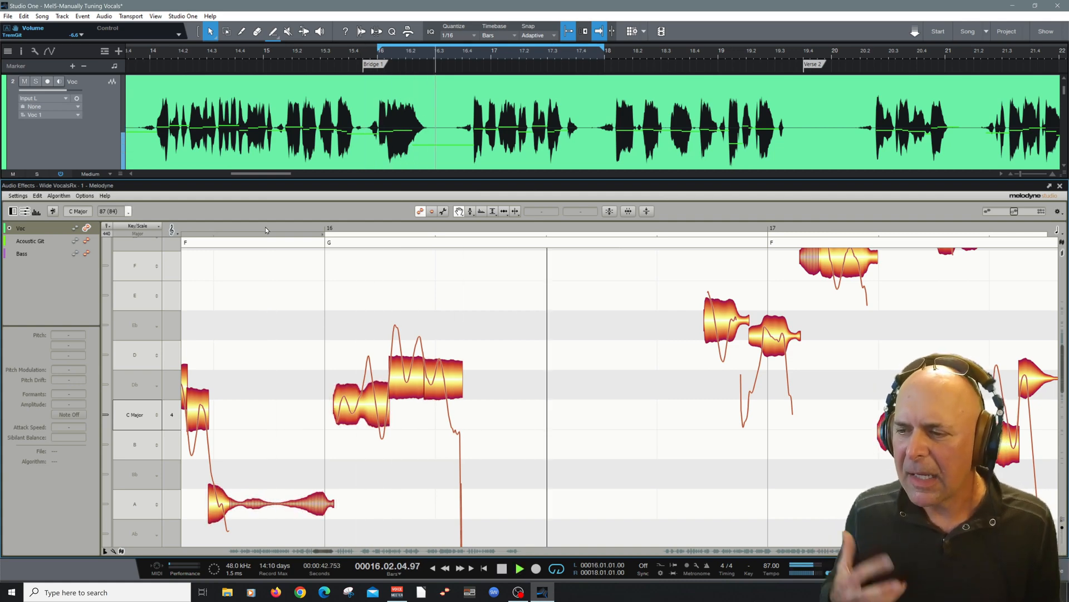
key(space)
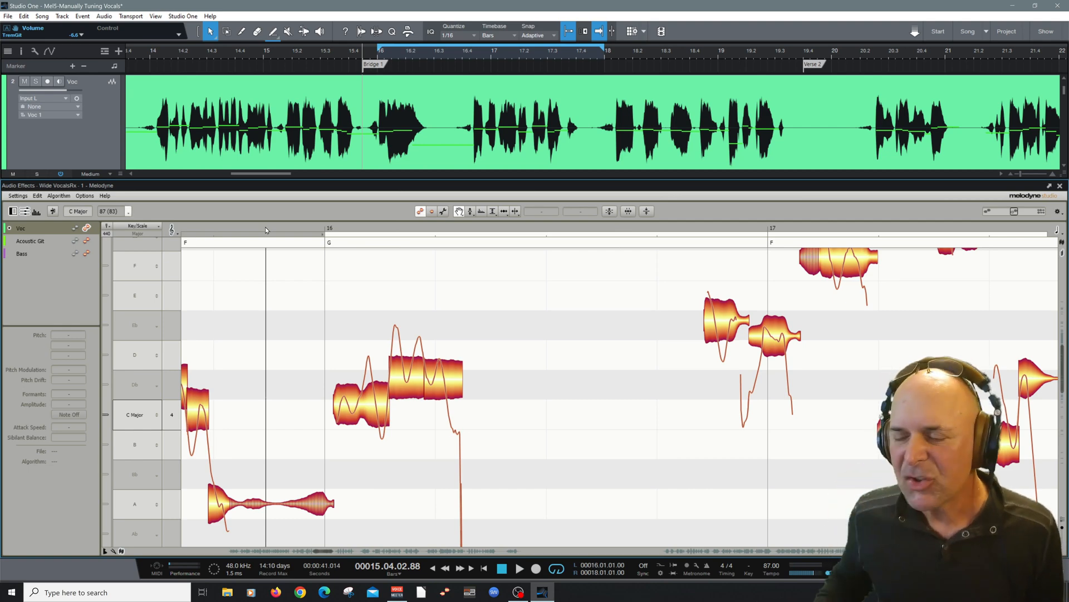
Step: With the Pitch tool, lower the first note of bar 16 to the centre of C4
right_click(444, 308)
click(438, 322)
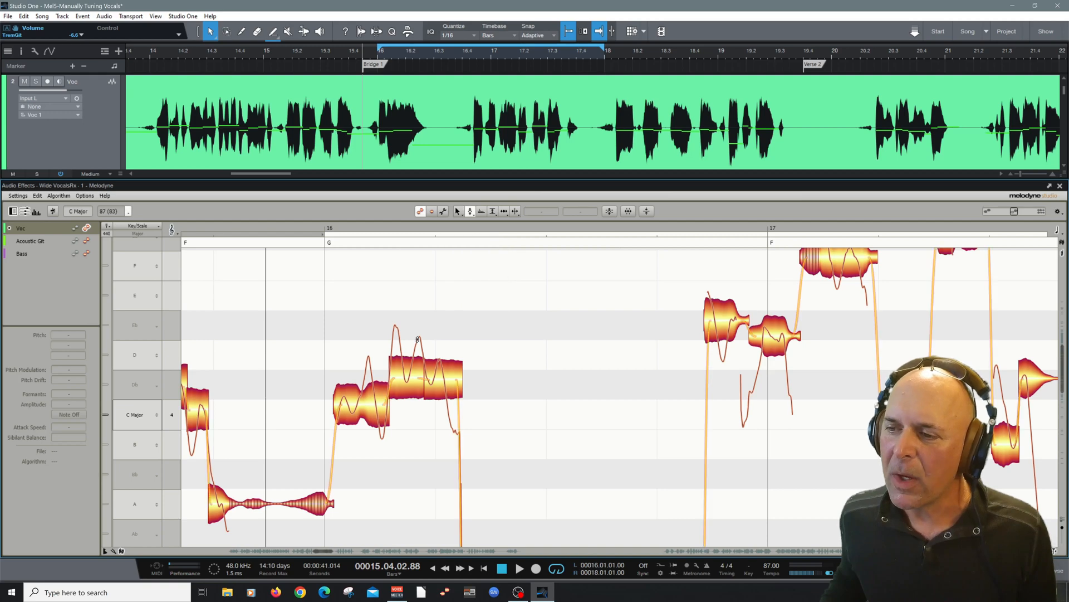
click(353, 405)
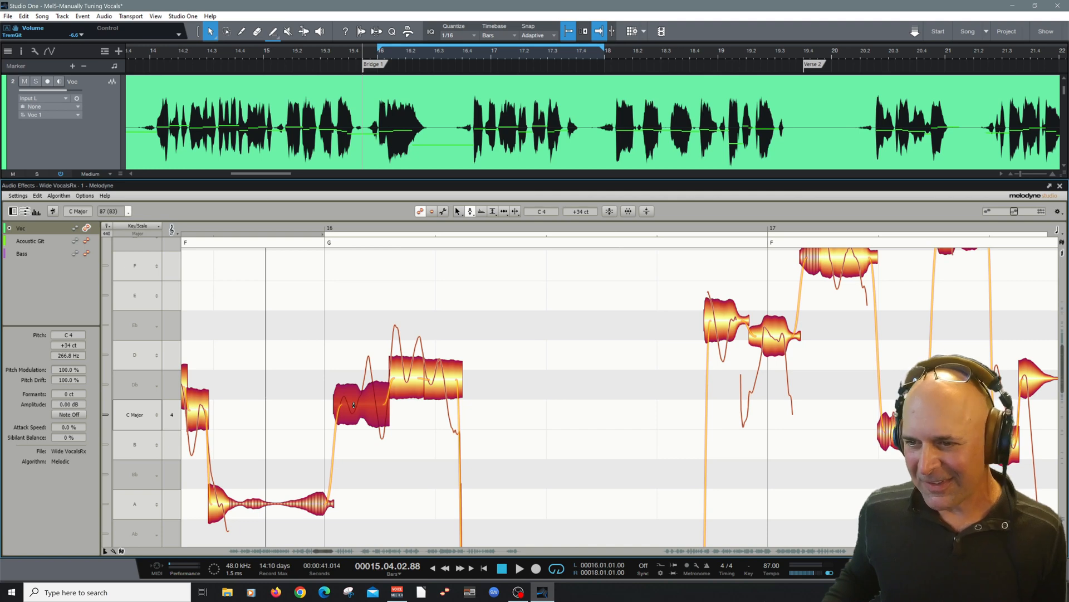
drag(353, 405, 392, 417)
click(404, 424)
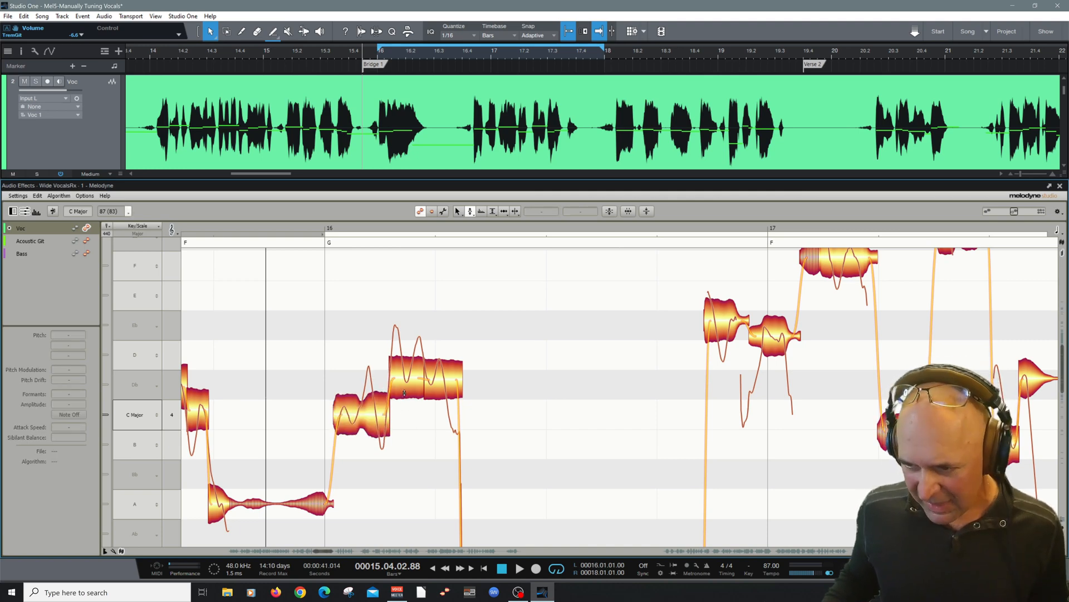
Step: Select the adjoining notes after the C4 note in bar 16, raise them together to D4 and play the phrase back
drag(379, 347, 442, 381)
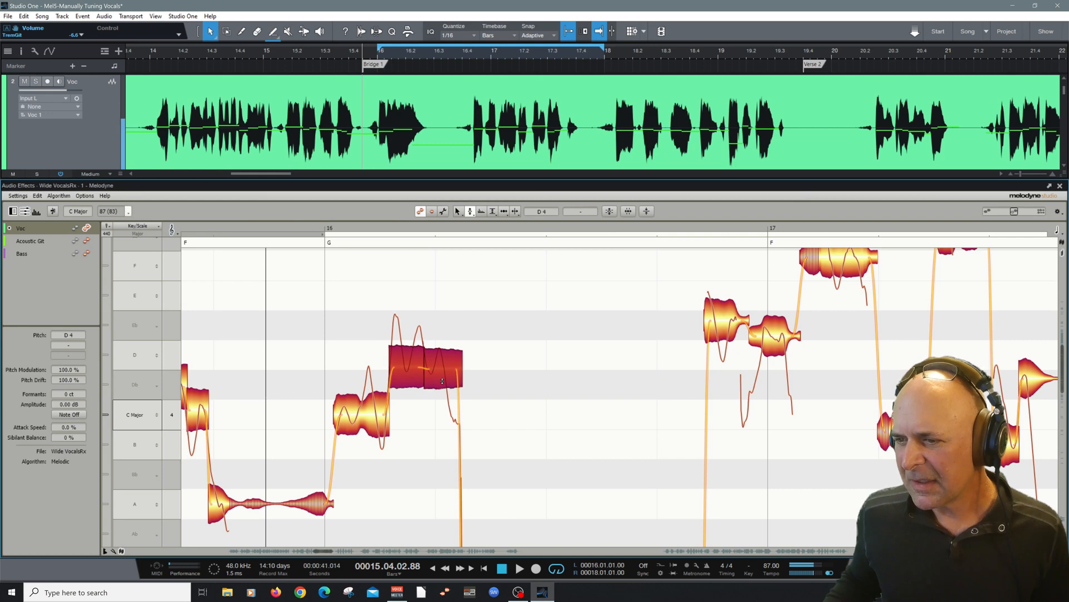
click(444, 414)
double_click(253, 246)
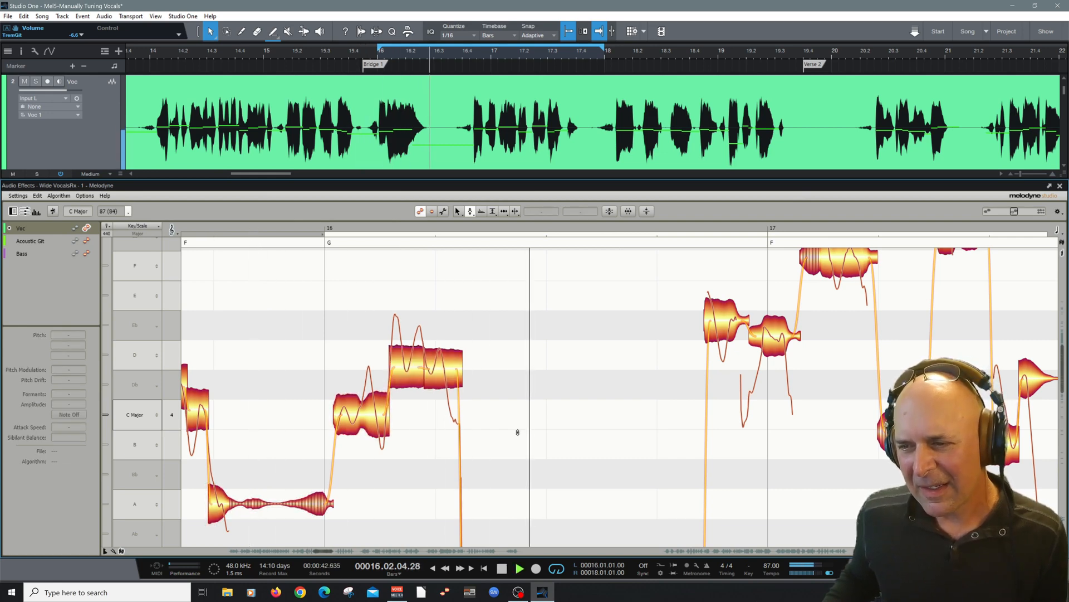
key(space)
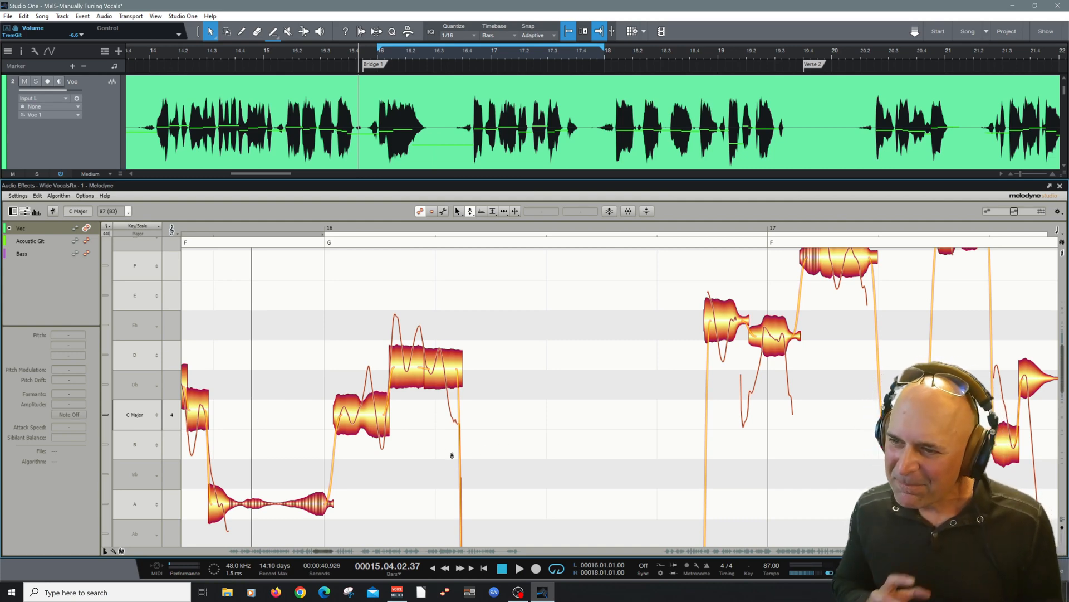
Step: Raise the selected D4 notes in bar 16 closer to the centre of D4 and play the phrase again
drag(379, 339, 466, 382)
double_click(409, 374)
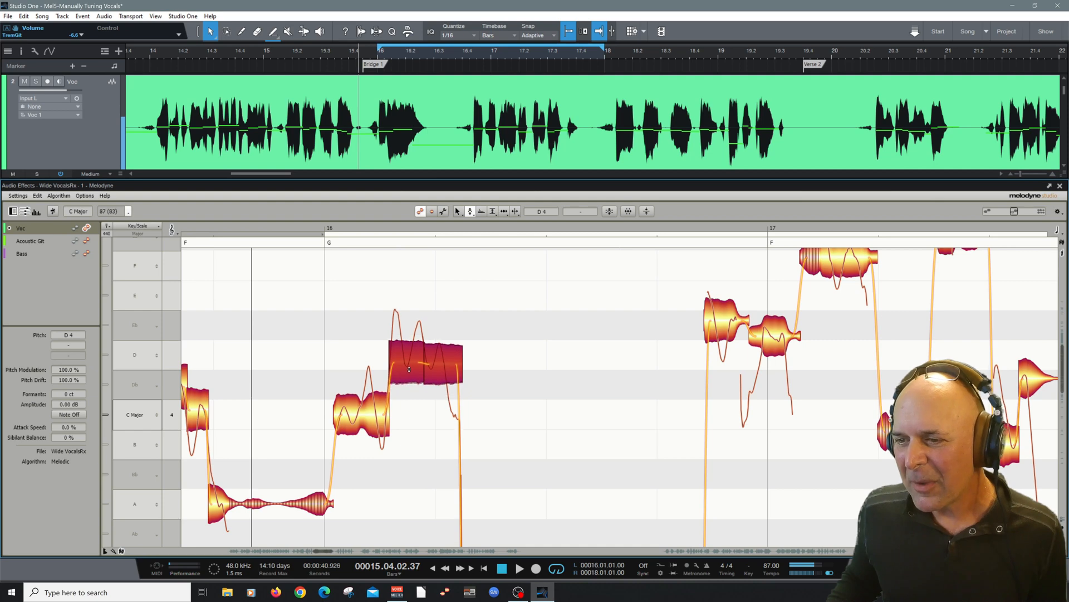
click(347, 322)
click(240, 229)
key(space)
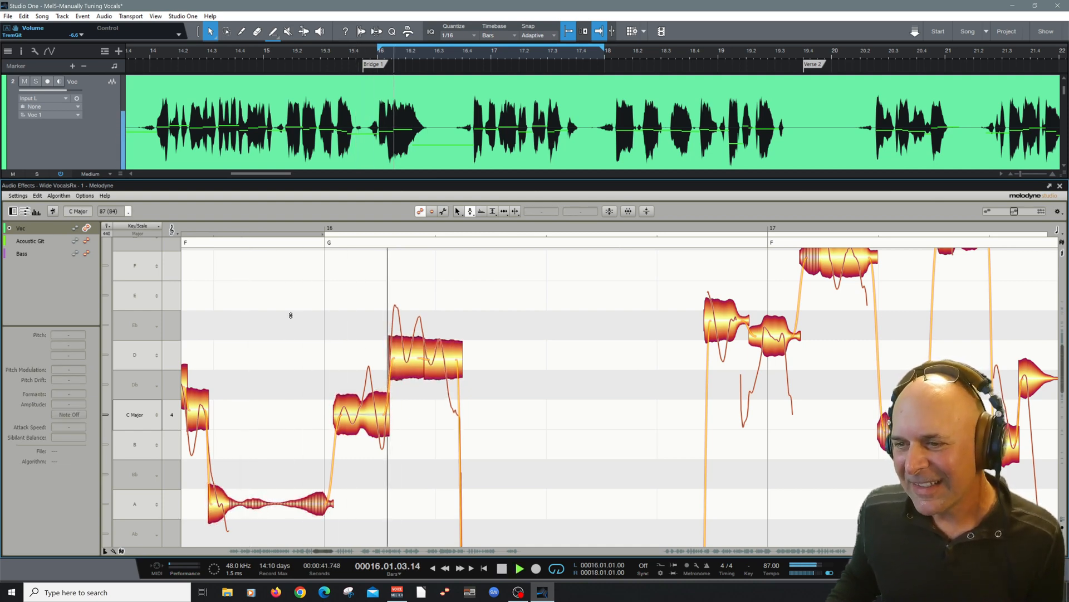
key(space)
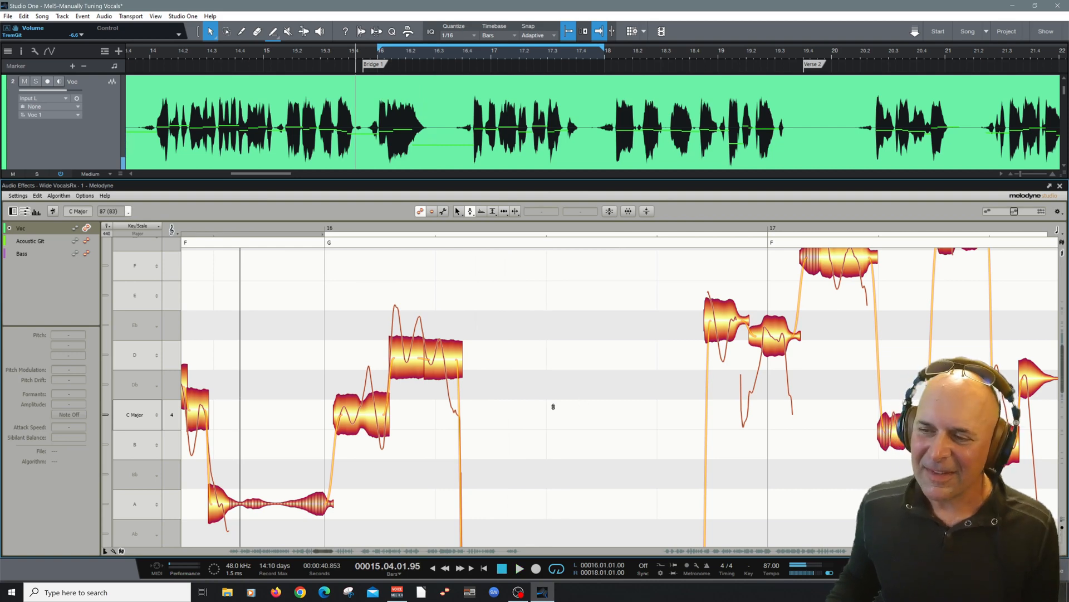
Step: Check the pitch of the very low note in the second half of bar 16
scroll(561, 405, down, 10)
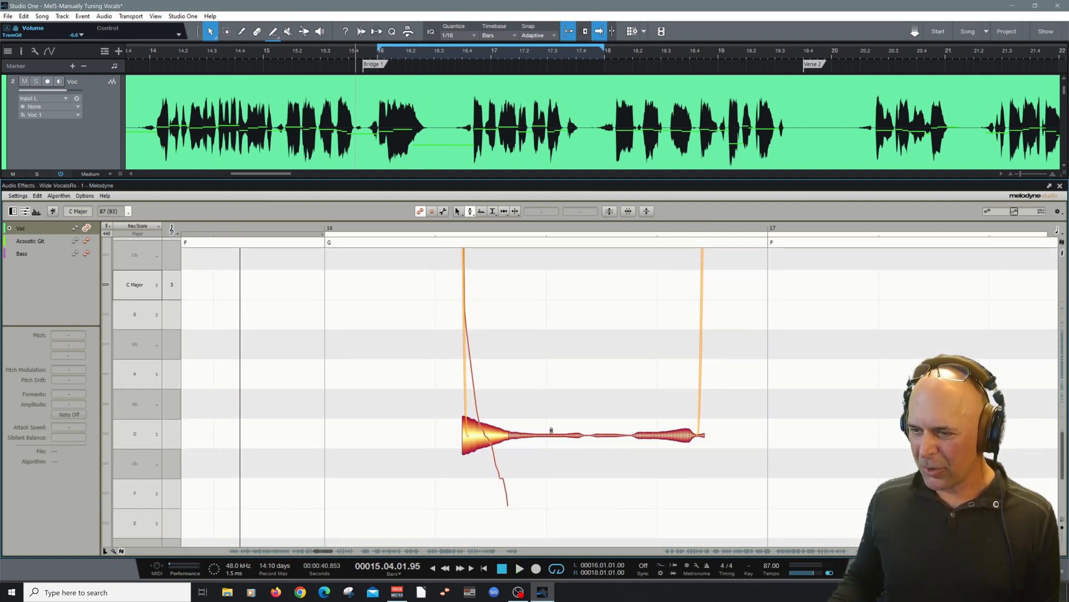
click(484, 432)
scroll(529, 375, up, 13)
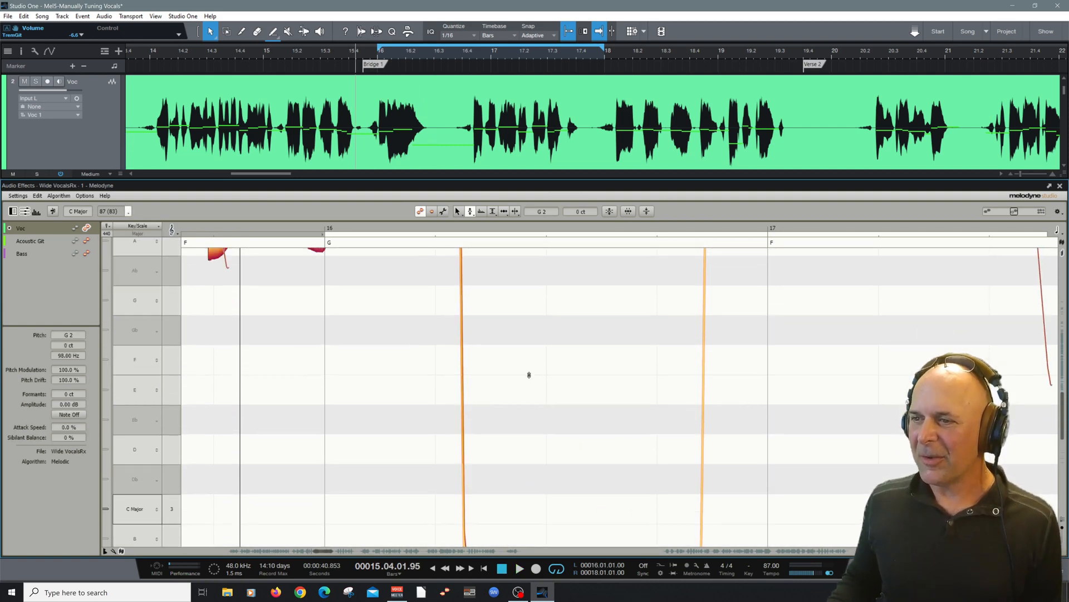
scroll(529, 375, up, 3)
scroll(523, 375, down, 3)
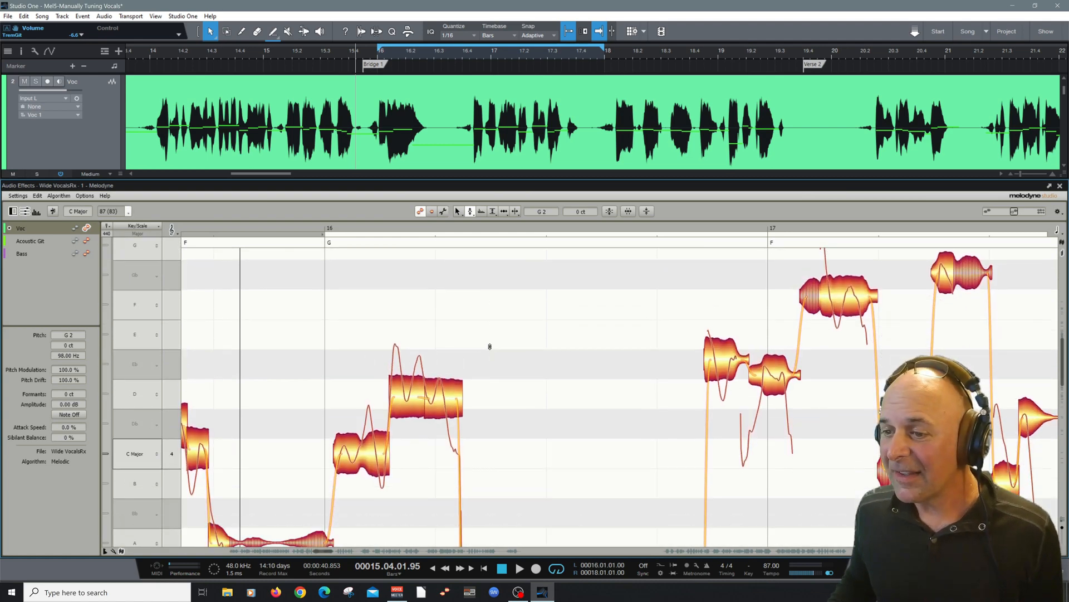
Step: Move on to bars 17 to 19, set the loop range from 16.4 to 18.4 and play the phrase in bar 17
right_click(589, 369)
click(574, 391)
drag(568, 392, 513, 341)
right_click(528, 258)
click(532, 332)
drag(609, 332, 222, 343)
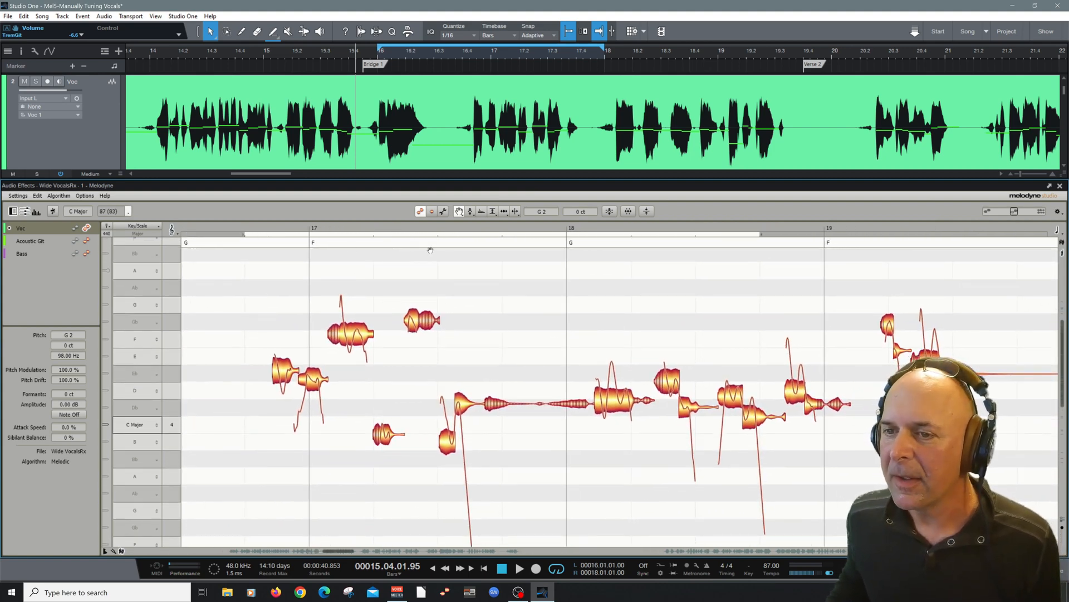
click(245, 231)
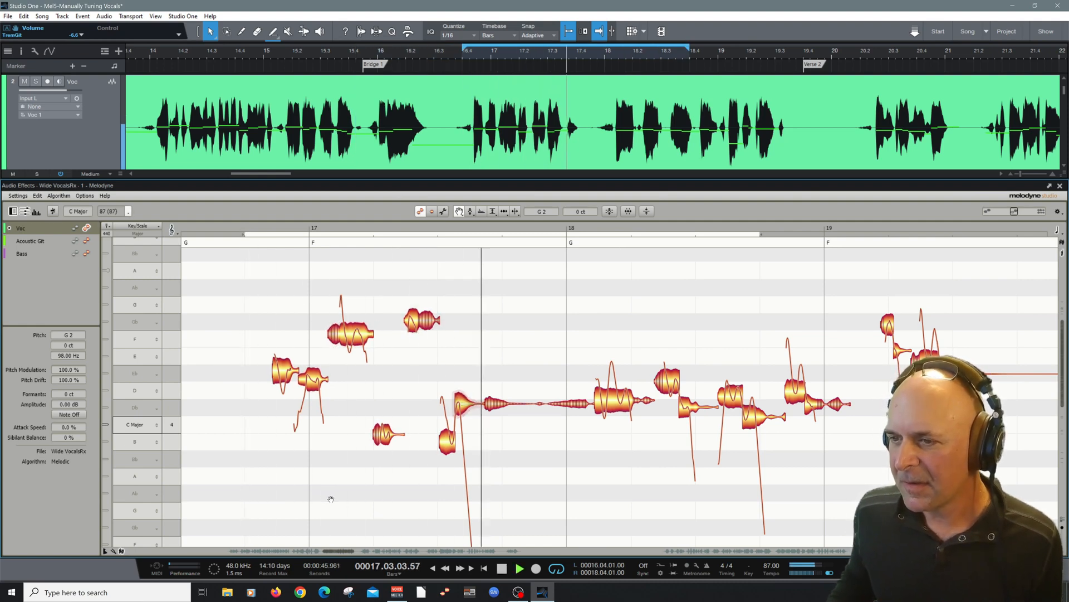
key(space)
key(space)
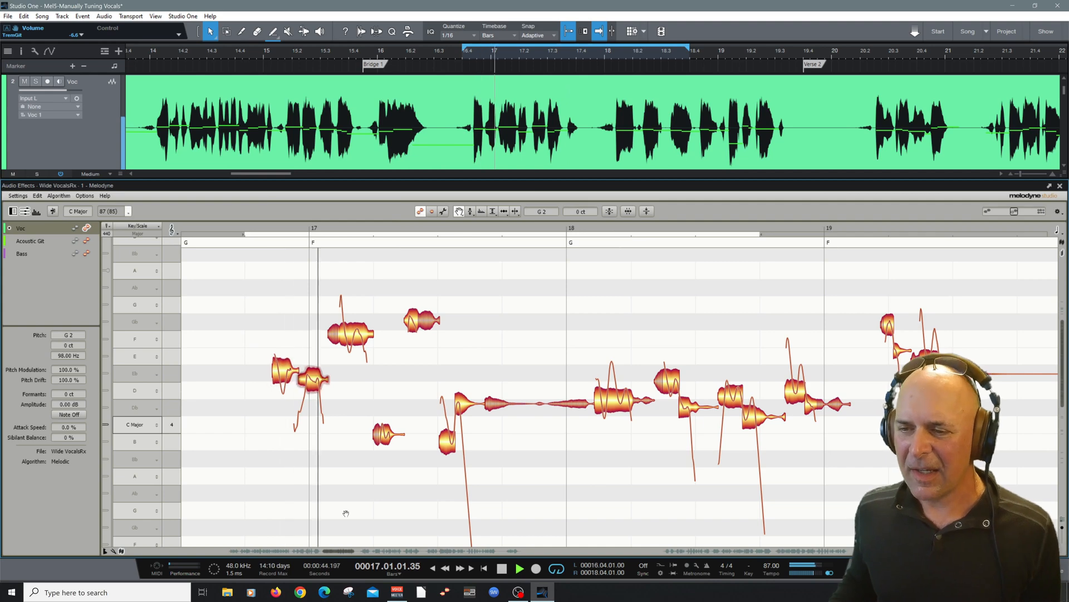
Step: Check the pitches of the phrase's first three notes around the start of bar 17 and audition from just before them
key(space)
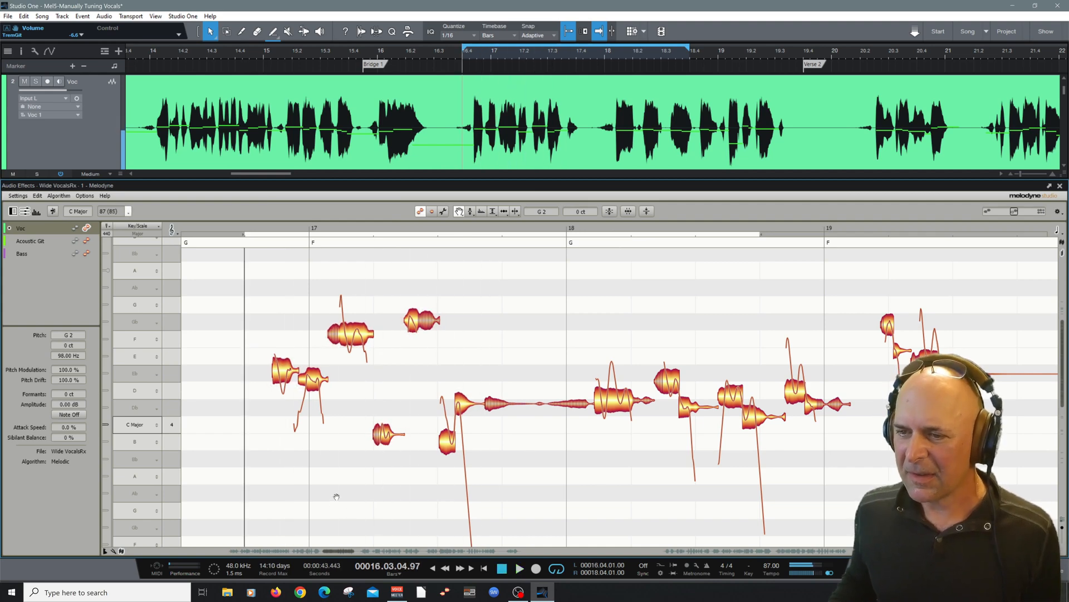
right_click(277, 429)
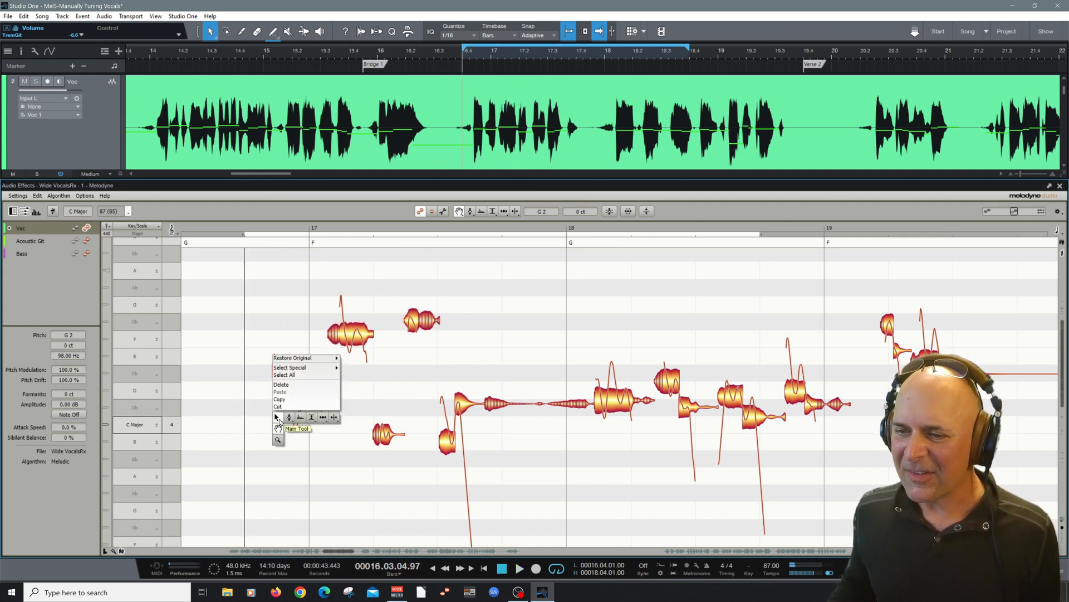
click(280, 432)
click(285, 372)
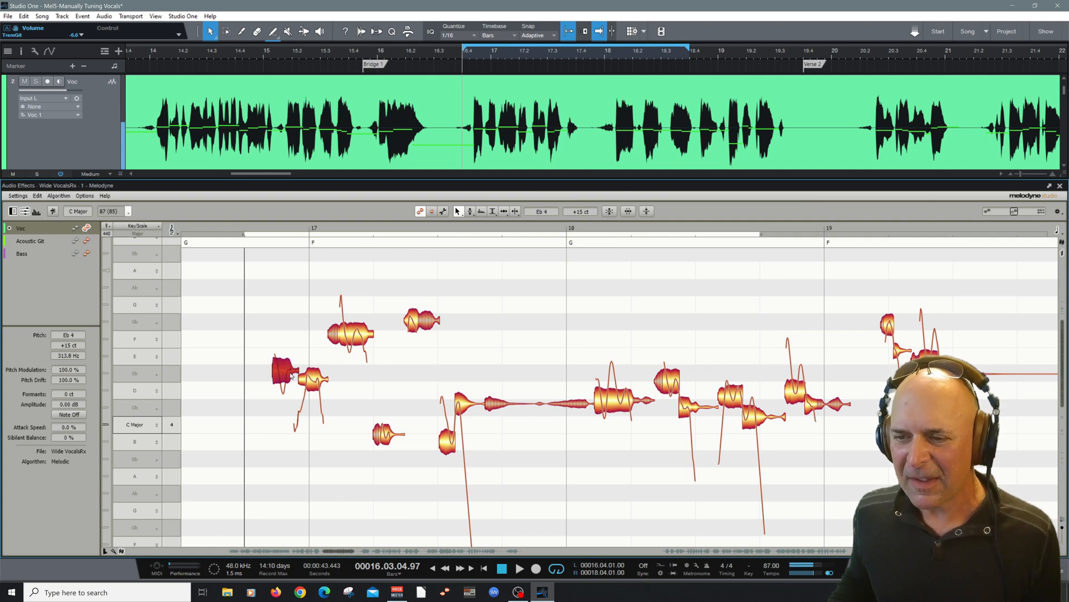
click(314, 384)
click(358, 340)
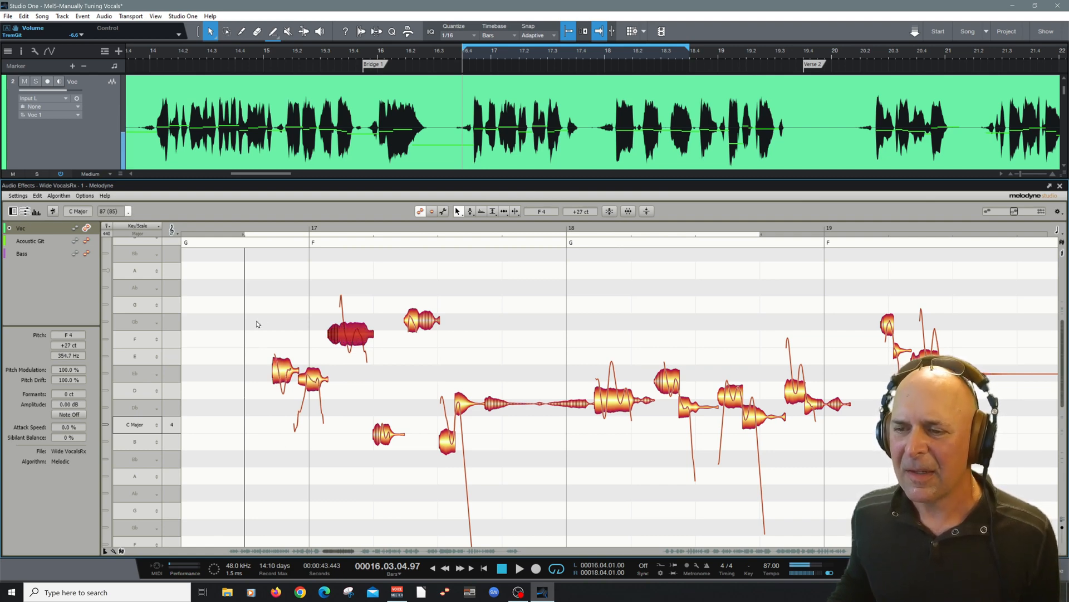
click(217, 225)
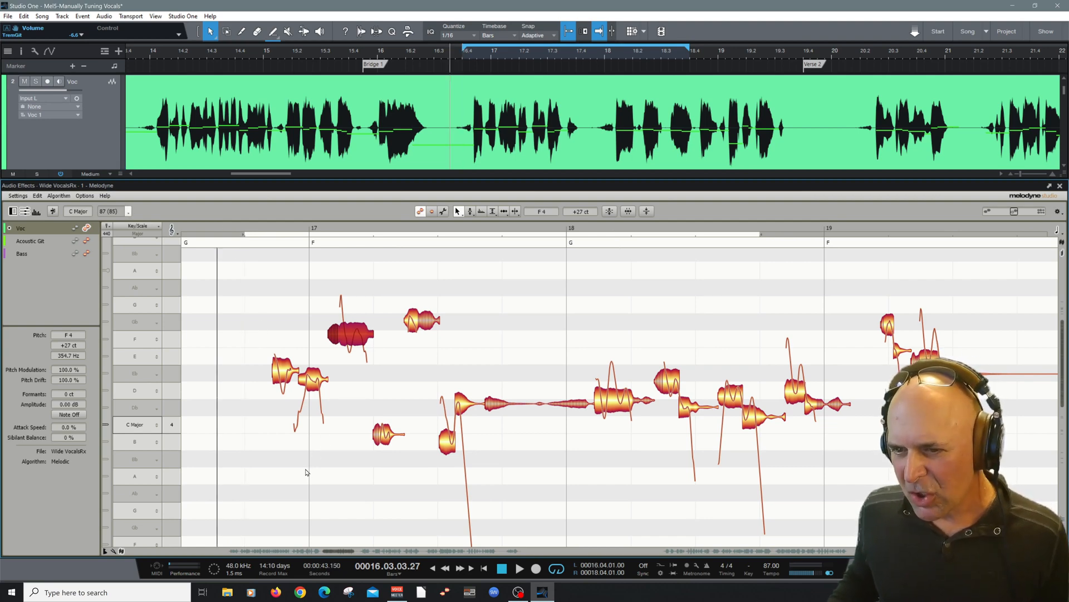
key(space)
key(space)
Step: Raise the phrase's first note, just before bar 17, to E4 with the Pitch Tool and play it back
right_click(292, 448)
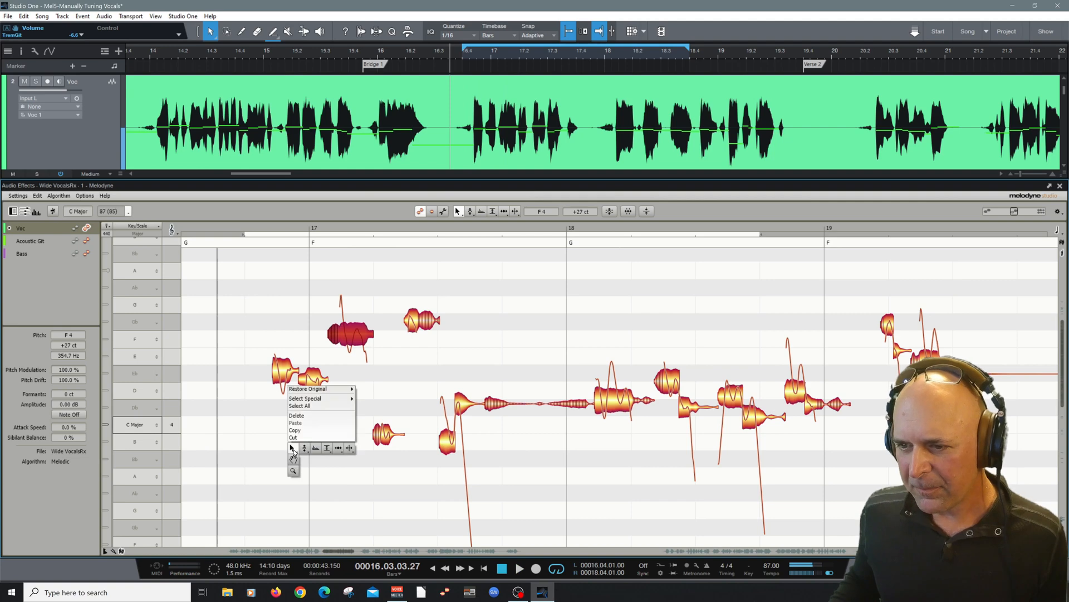
click(304, 448)
click(282, 373)
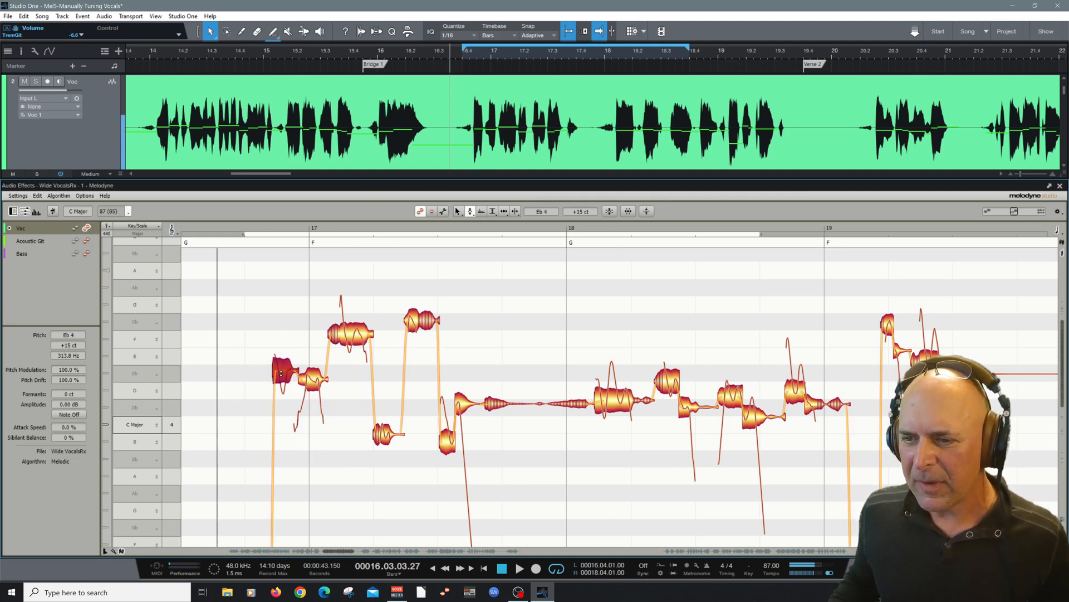
drag(282, 374, 281, 358)
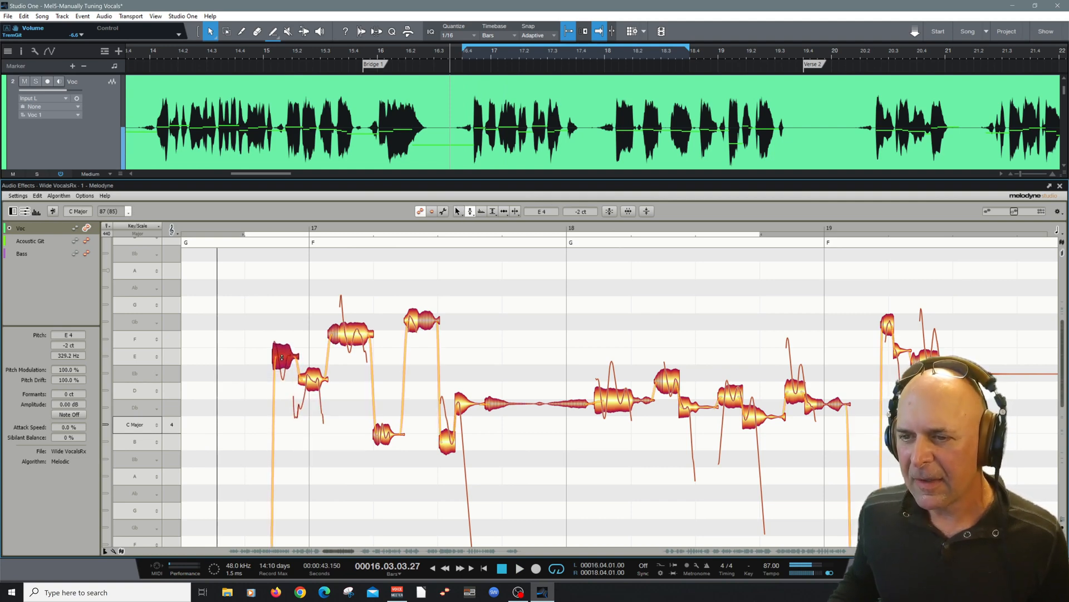
key(space)
click(339, 472)
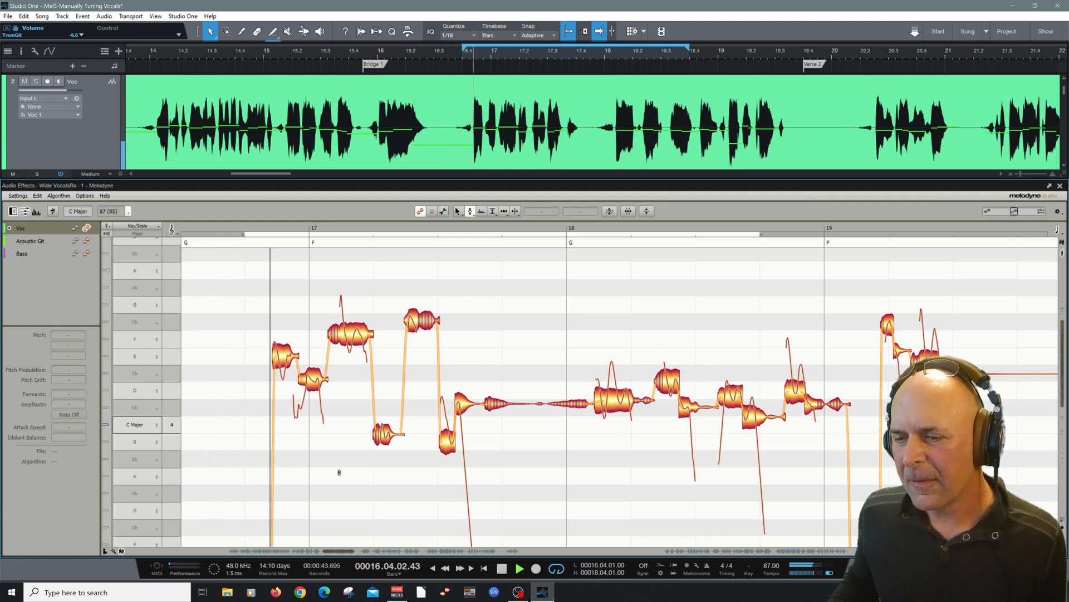
key(space)
Step: Lower the phrase's second note, at the start of bar 17, to D4 and play the phrase
click(313, 384)
drag(313, 386, 313, 392)
click(222, 228)
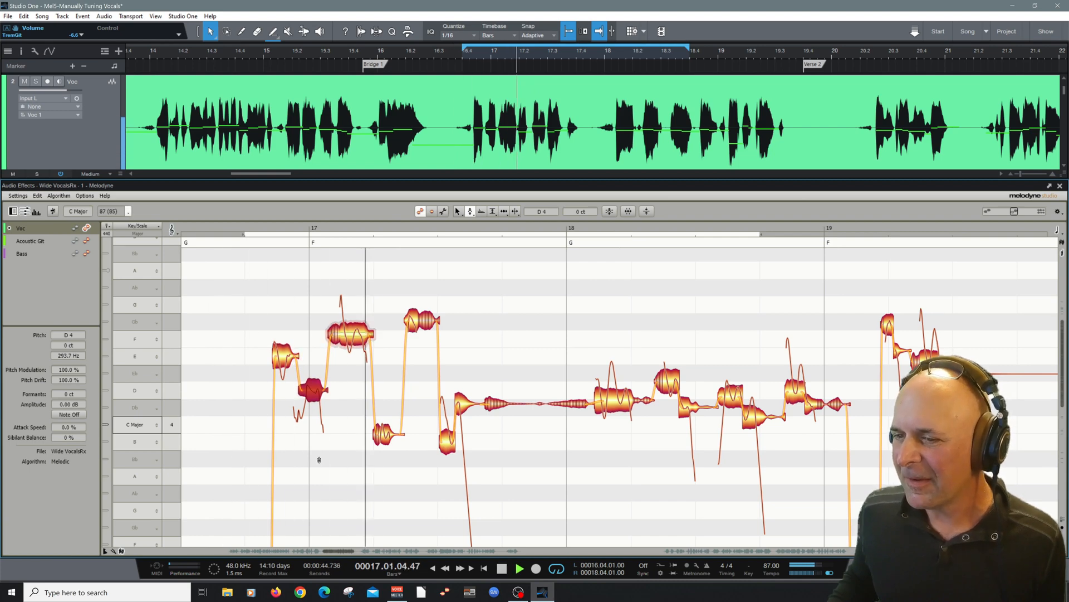
key(space)
click(317, 462)
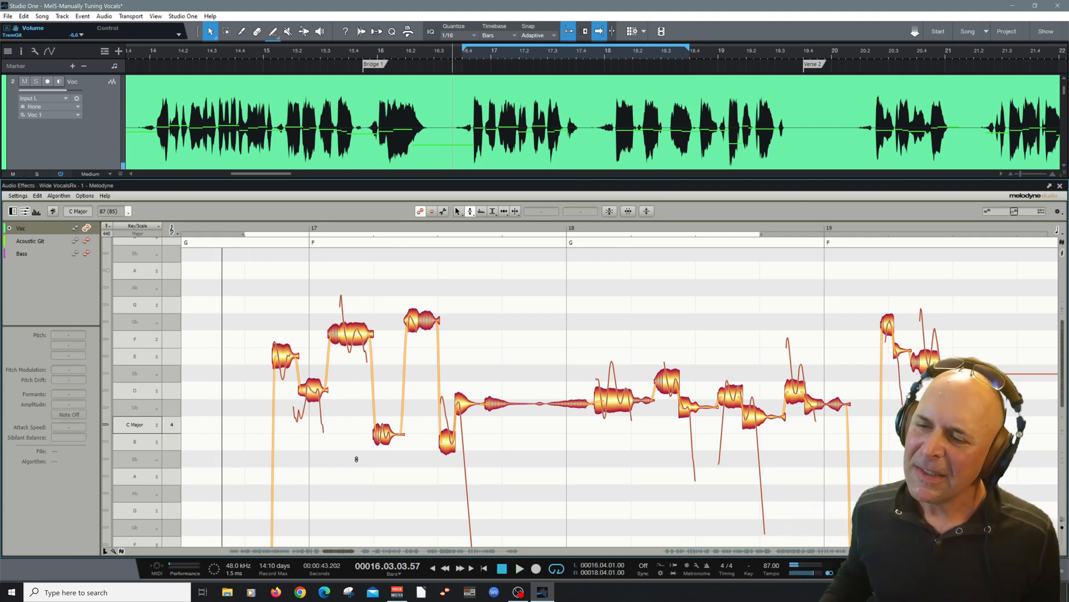
Step: Lower the first note slightly below the centre of E4, raise the second slightly above D4, and play the phrase
click(283, 358)
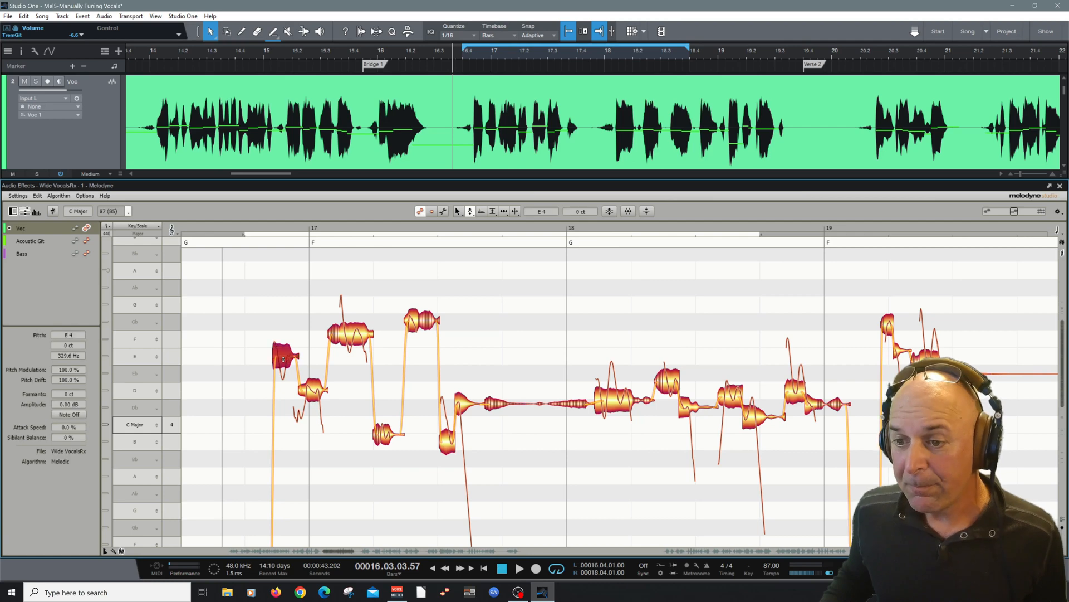
drag(283, 359, 312, 390)
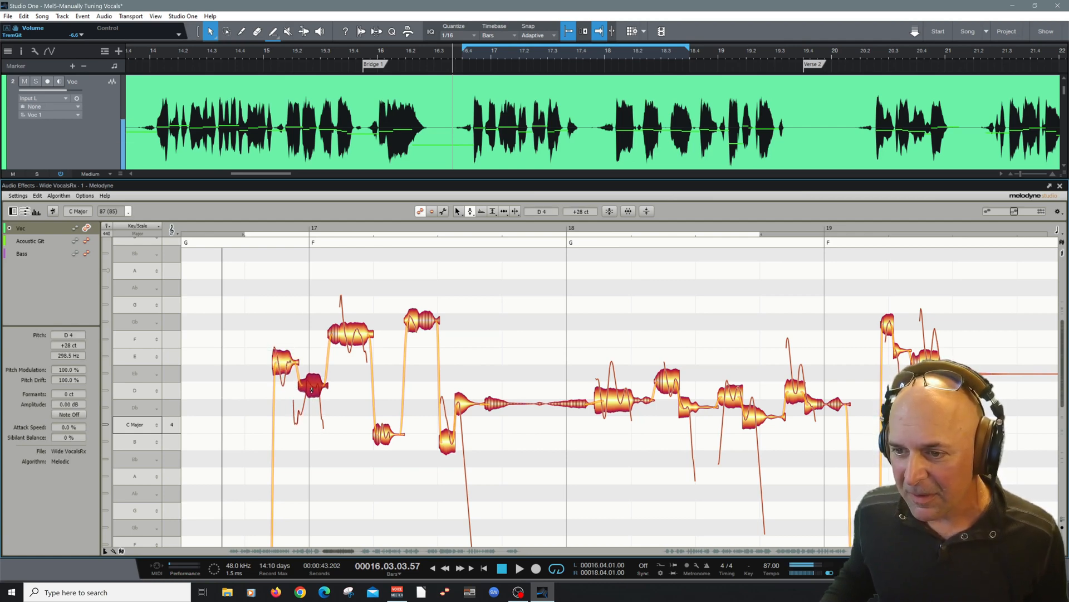
click(226, 289)
key(space)
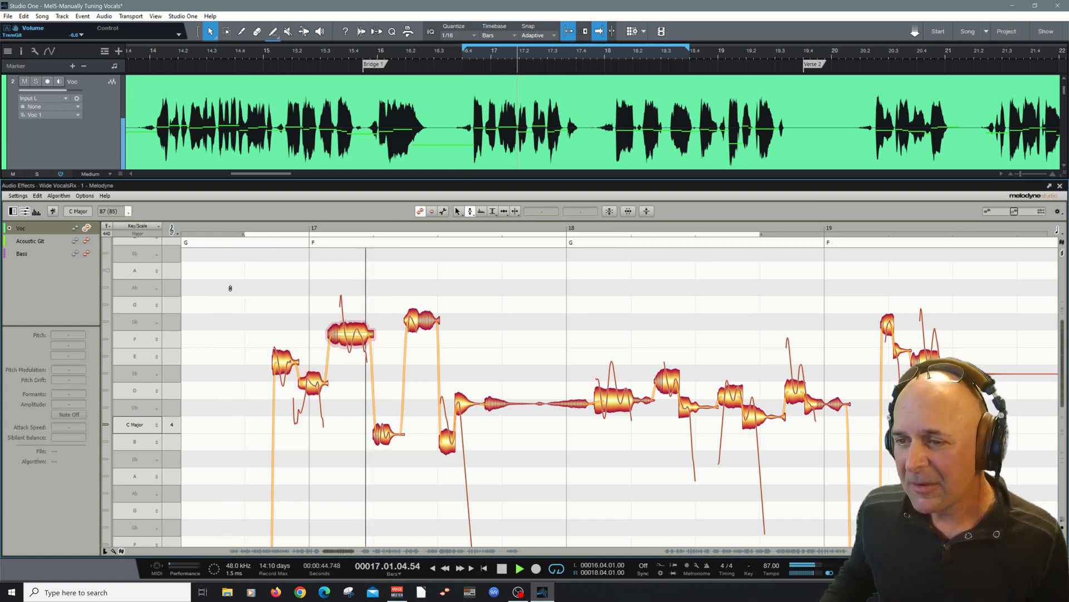
key(space)
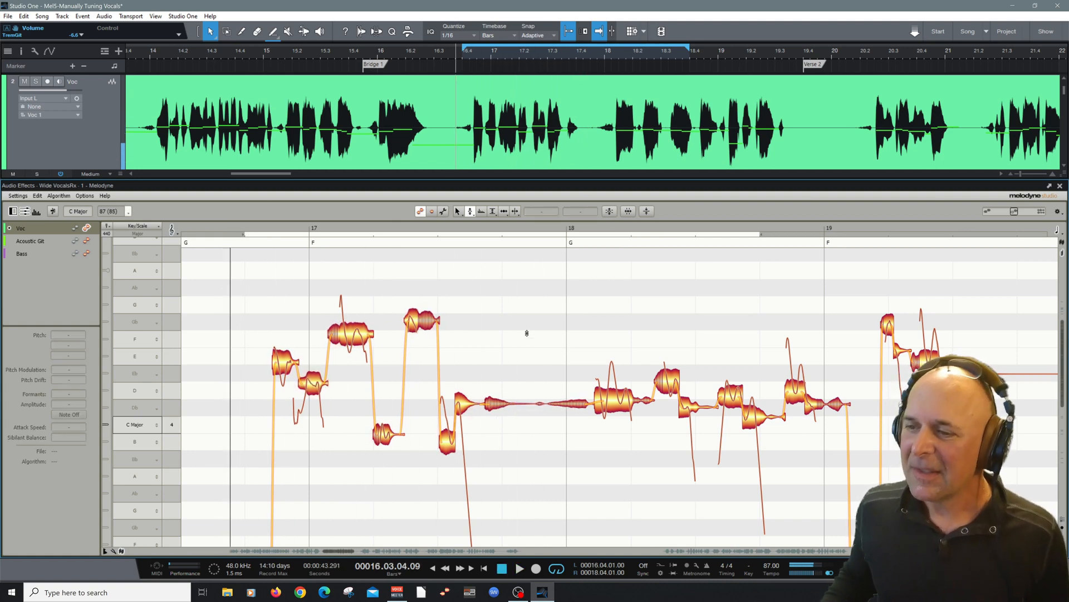
Step: Raise the Db4 note in the second half of bar 17 to D4 and play through into bar 18
click(464, 402)
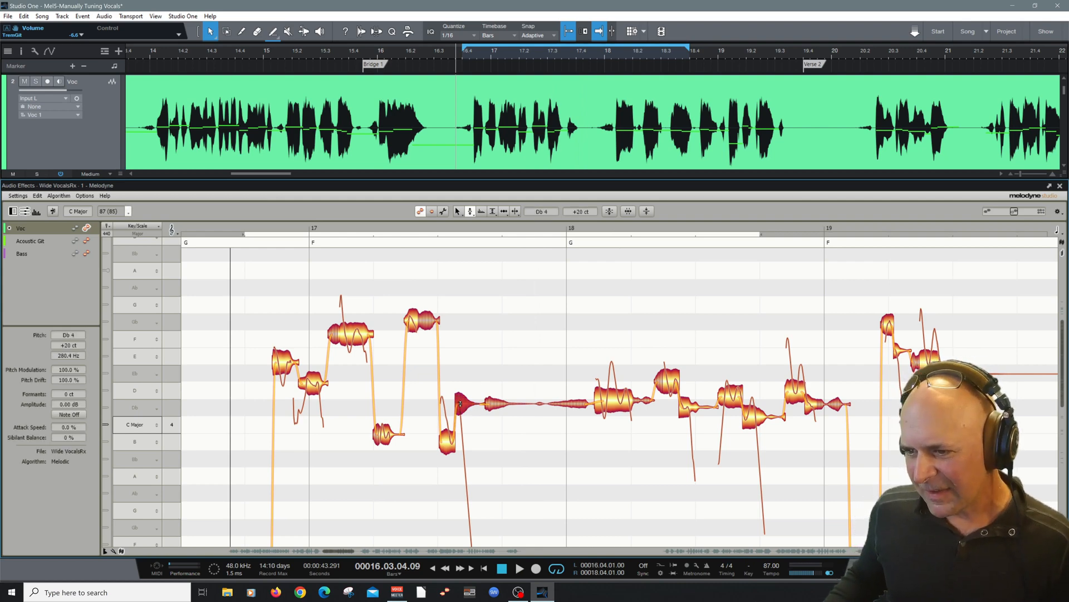
key(space)
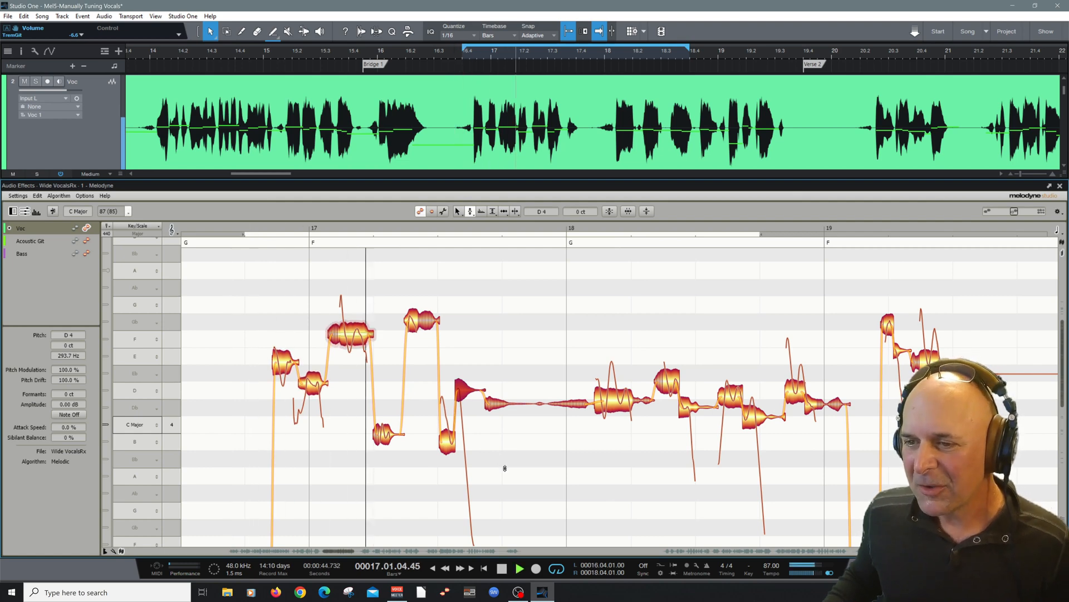
key(space)
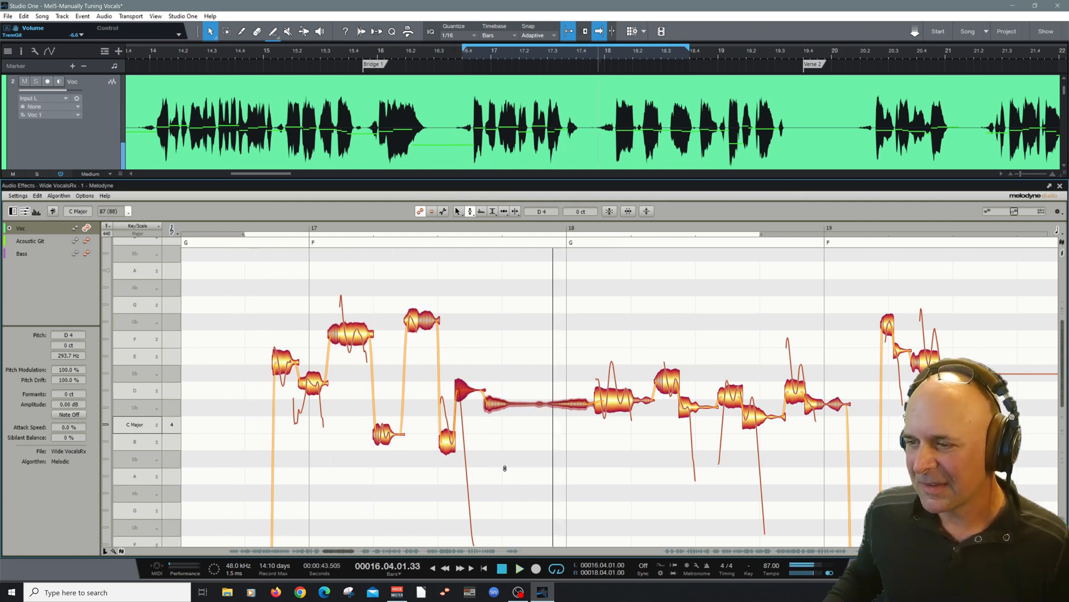
click(505, 468)
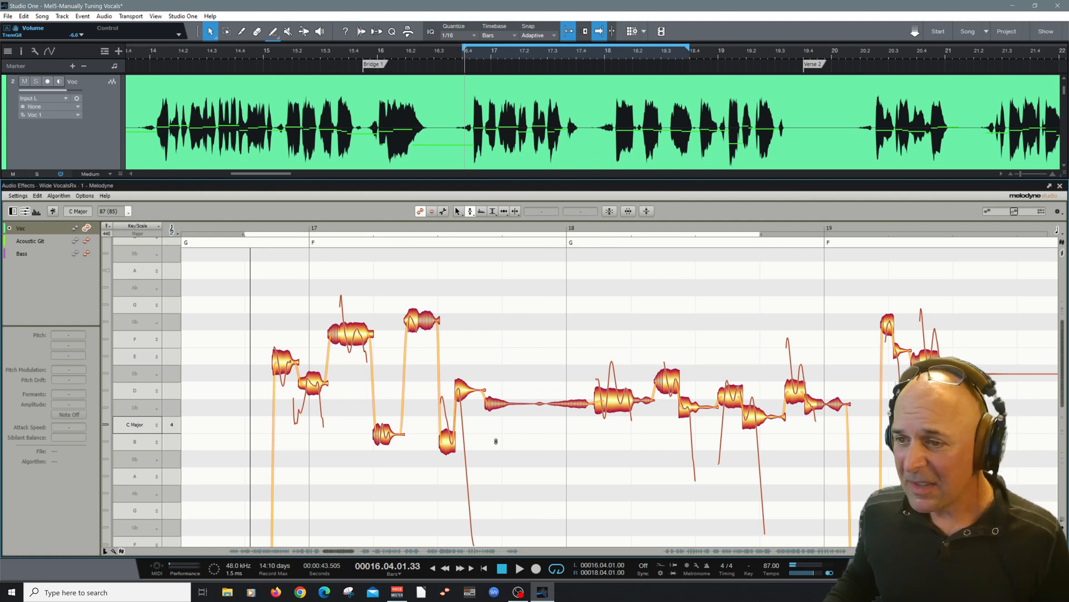
key(space)
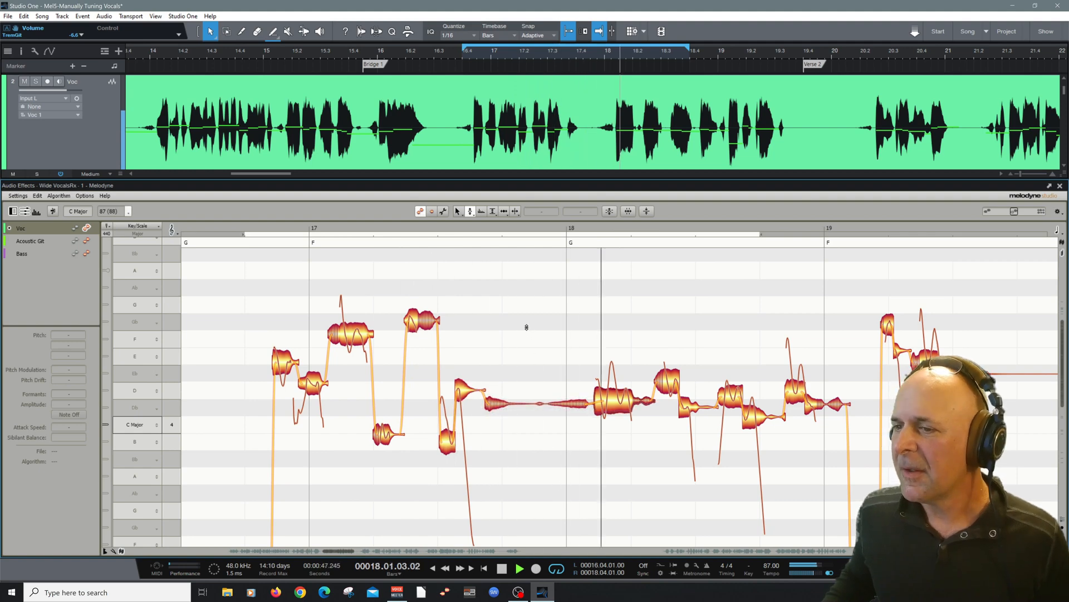
key(space)
Step: Set the sibilant balance of the highest note in bar 17 to -14 % and play the phrase
right_click(496, 319)
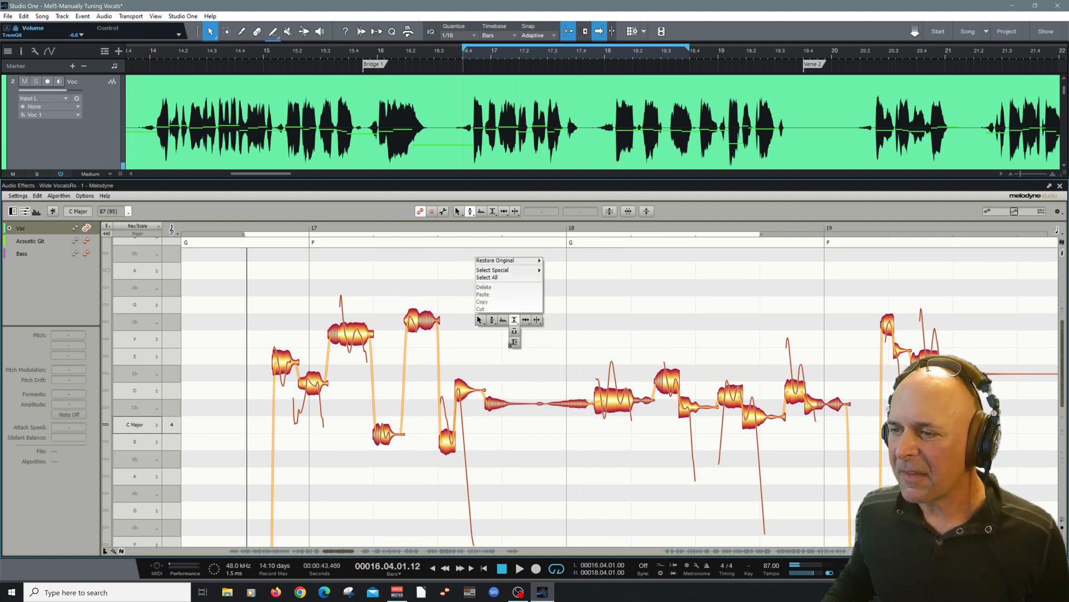
click(513, 342)
click(429, 321)
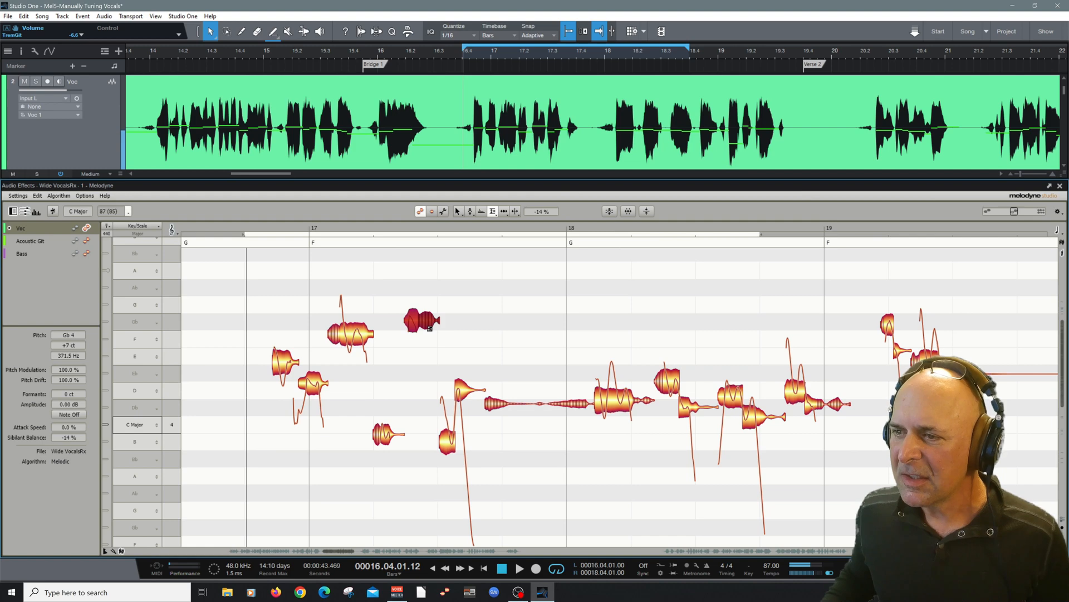
click(263, 230)
click(294, 269)
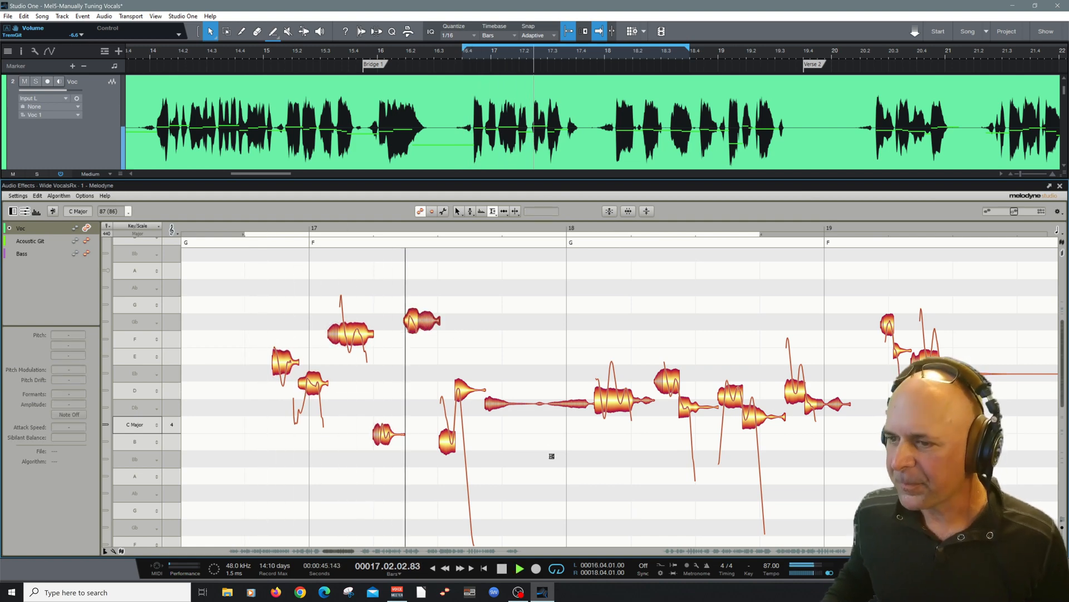
key(space)
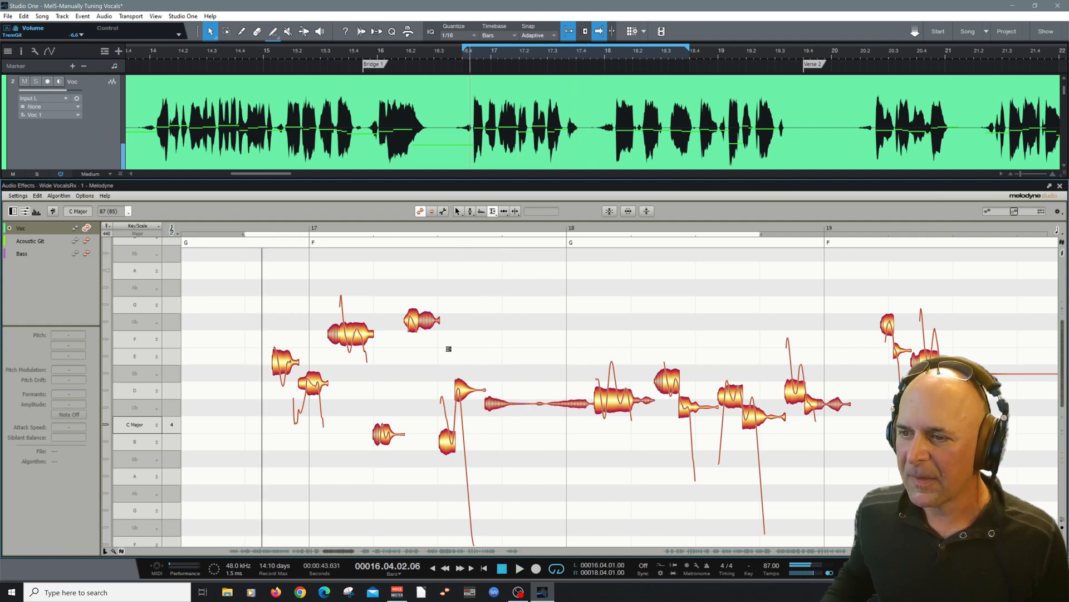
Step: Raise the highest note in bar 17 to G4 +7 ct with the Pitch Tool and play the phrase back
right_click(419, 322)
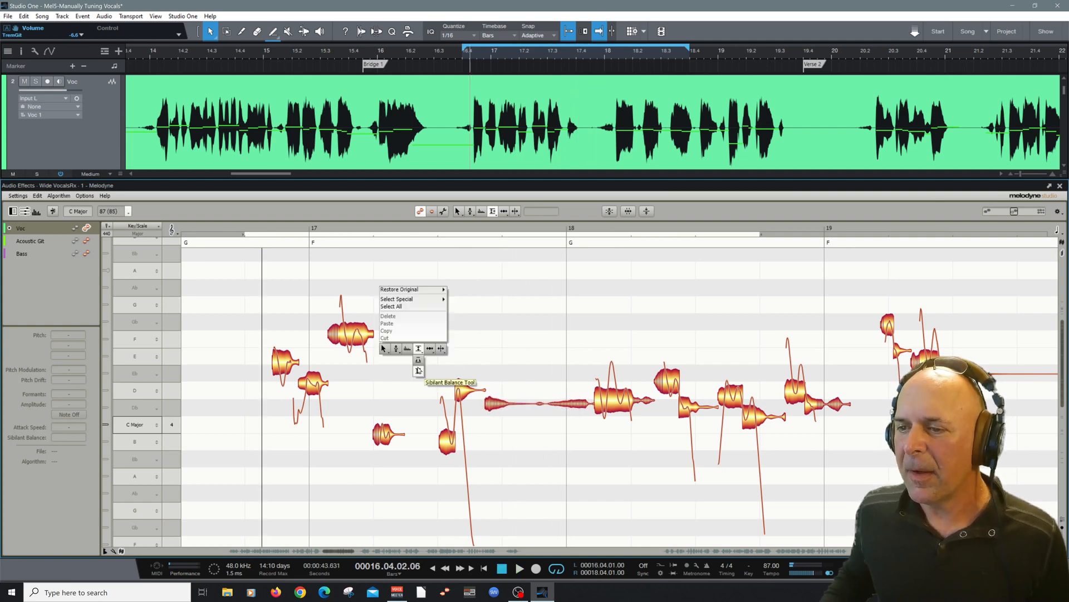
click(397, 350)
drag(412, 316, 413, 311)
click(397, 429)
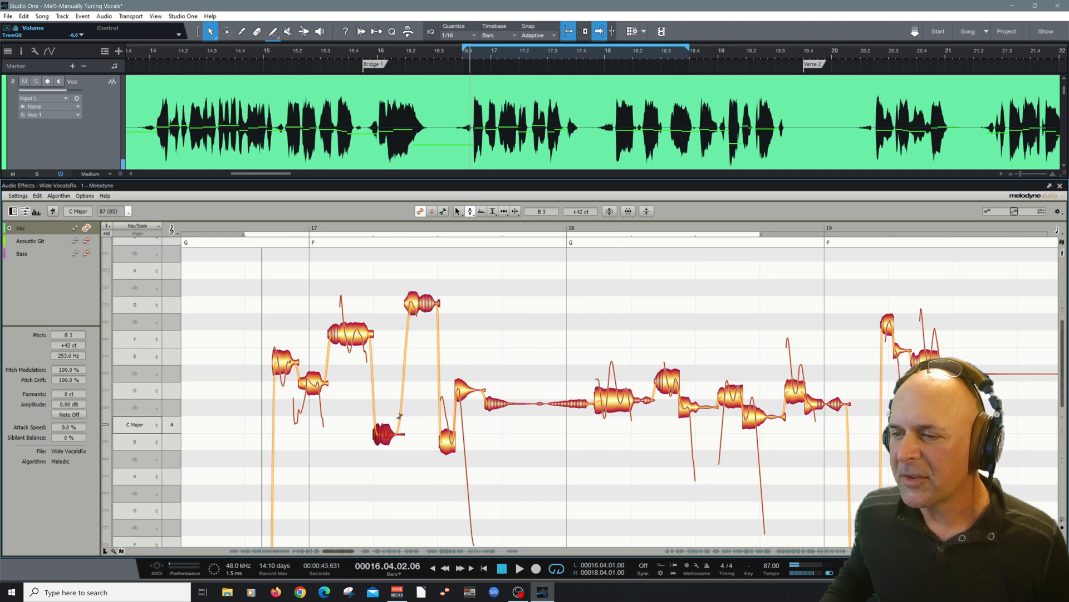
click(247, 230)
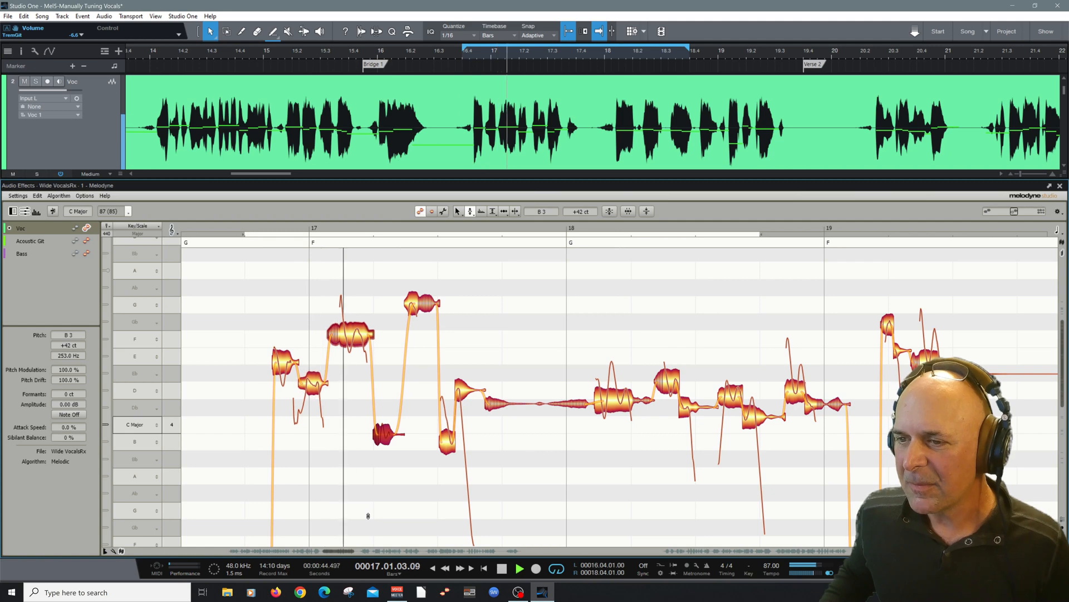
key(space)
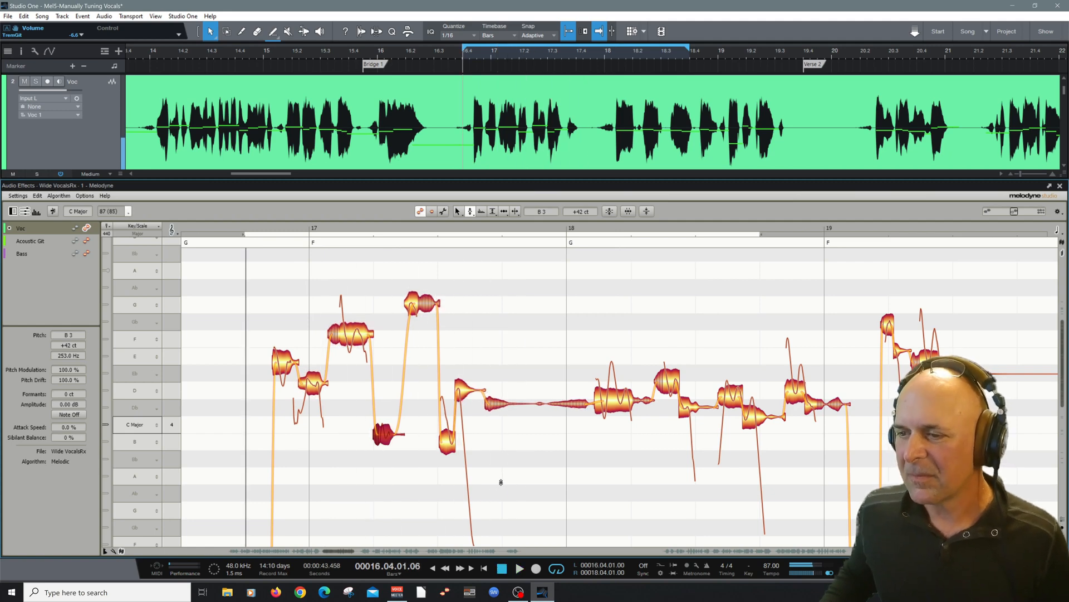
click(501, 482)
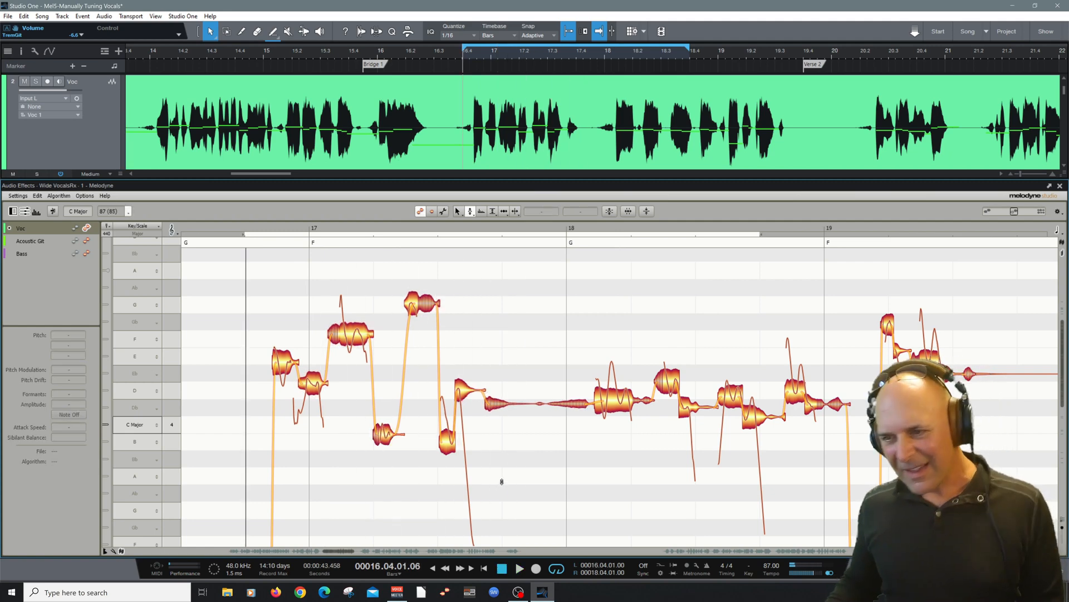
Step: Lower the G4 note in bar 17 to -19 ct and play the phrase again
click(414, 308)
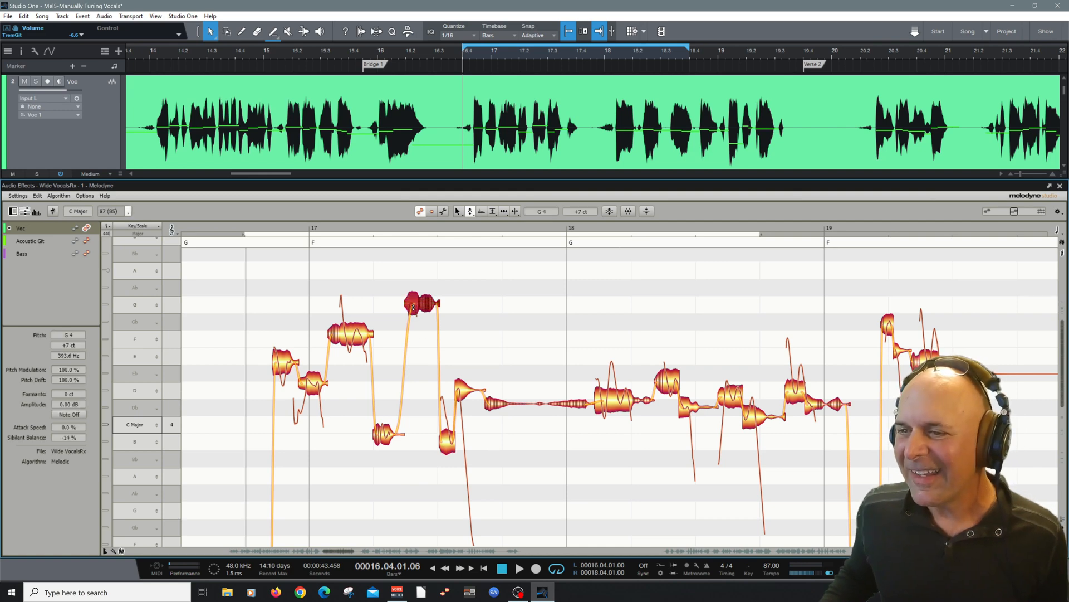
drag(413, 307, 413, 314)
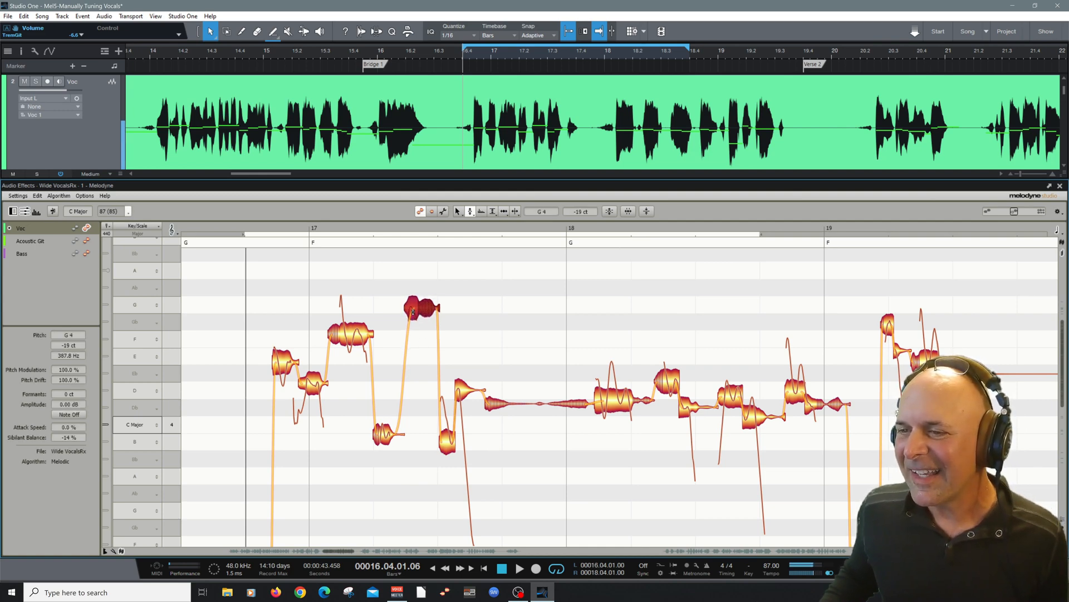
click(243, 229)
click(340, 478)
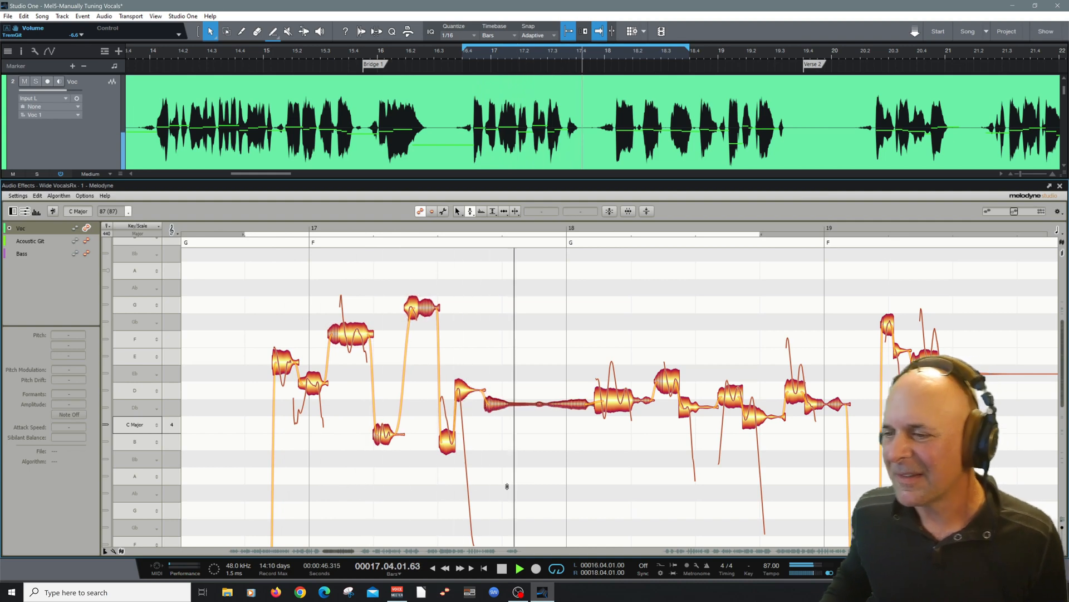
key(space)
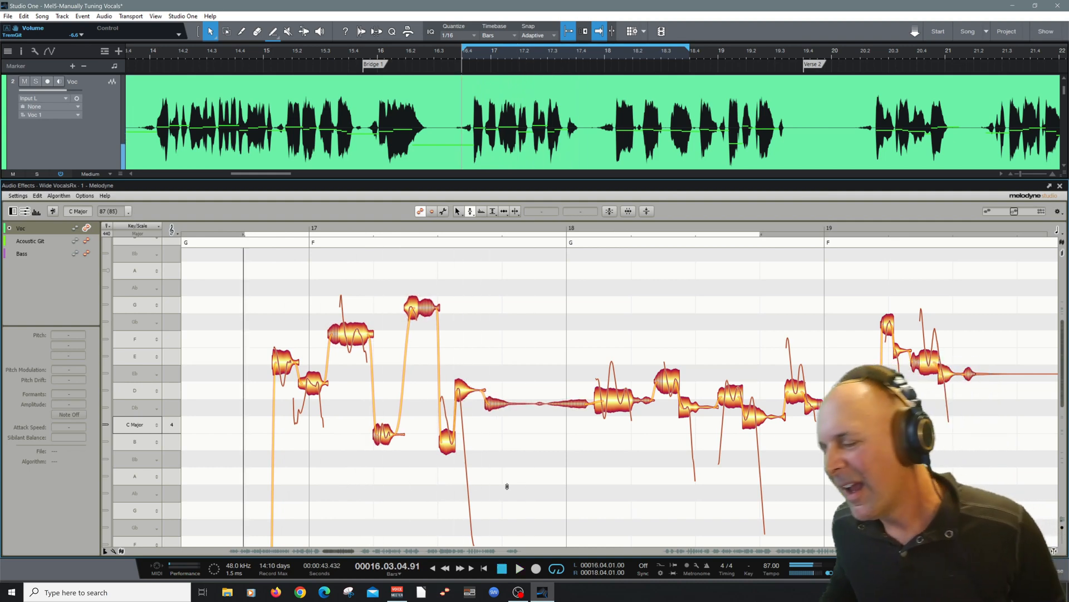
Step: Compare the bar 17 phrase by playing the unedited original and the tuned version in turn
click(51, 213)
key(space)
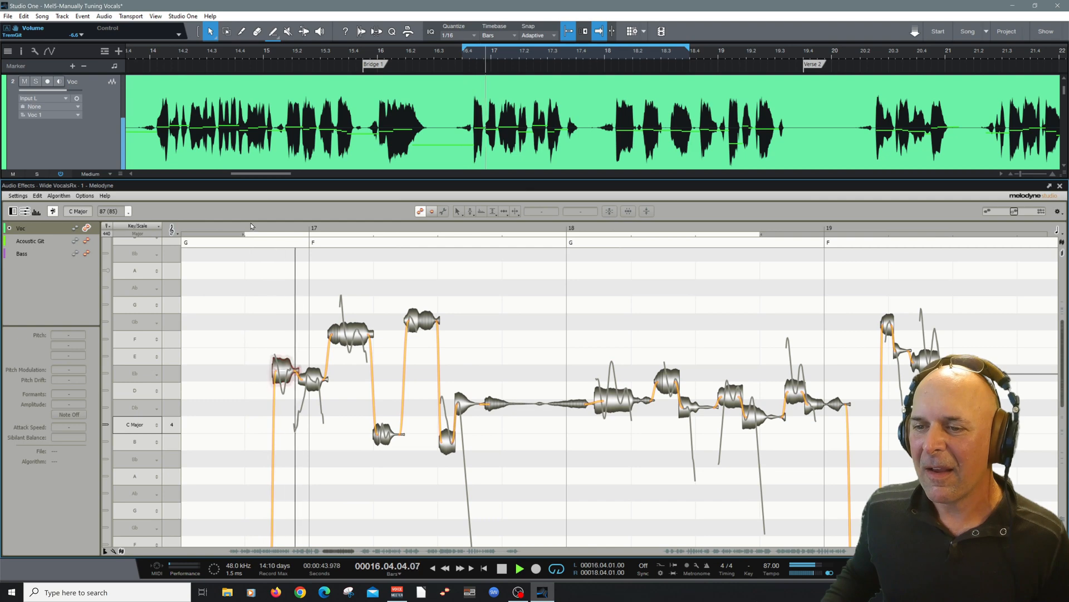
key(space)
click(53, 211)
key(space)
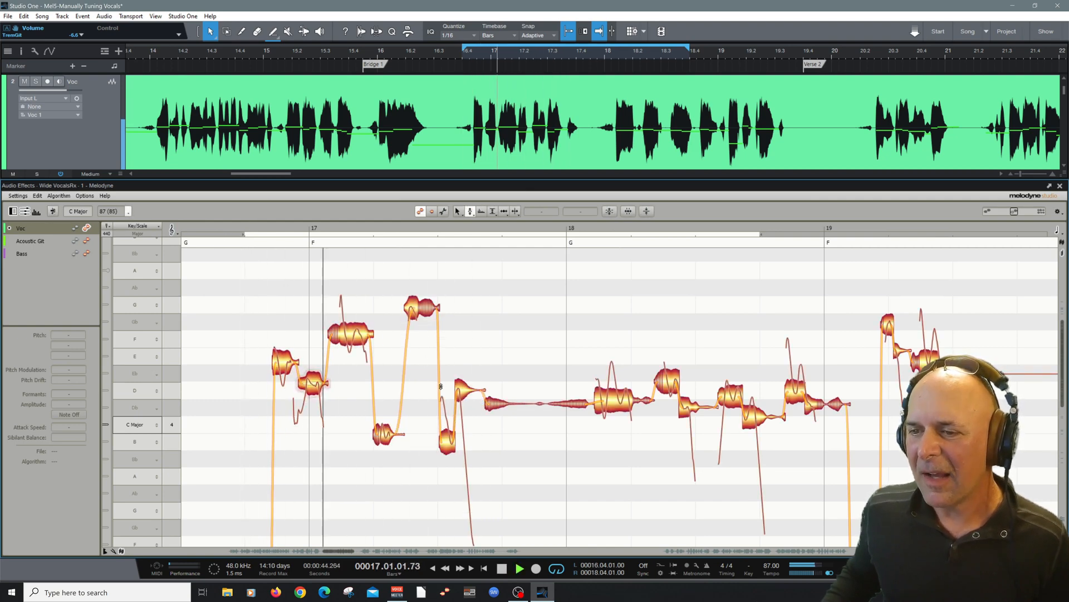
Step: Extend the cycle range to the start of bar 20 and audition the opening of the bar 18 phrase
key(space)
click(560, 230)
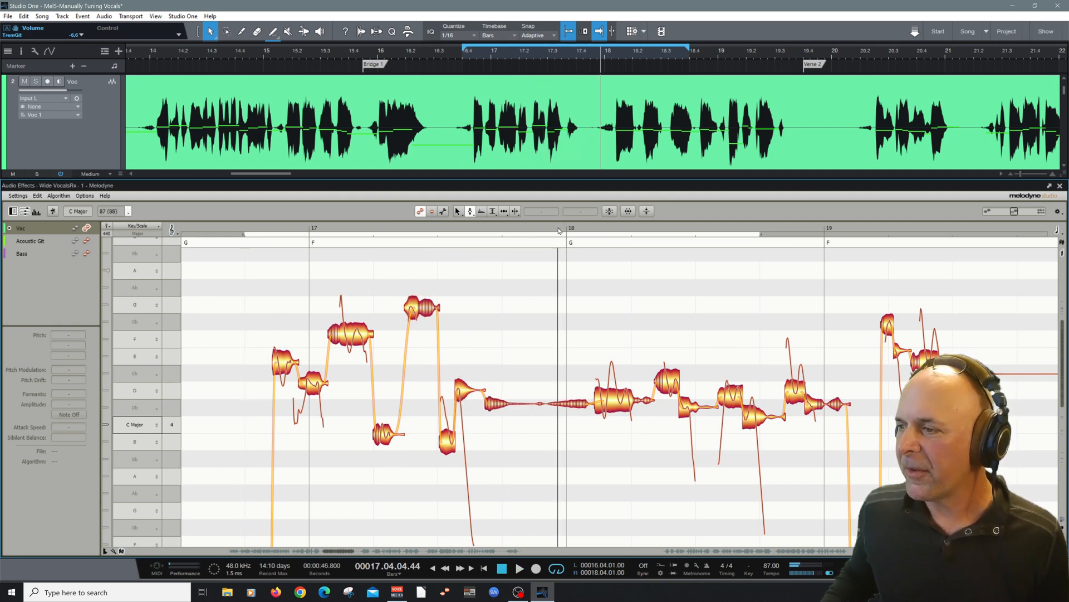
drag(841, 244, 838, 244)
key(space)
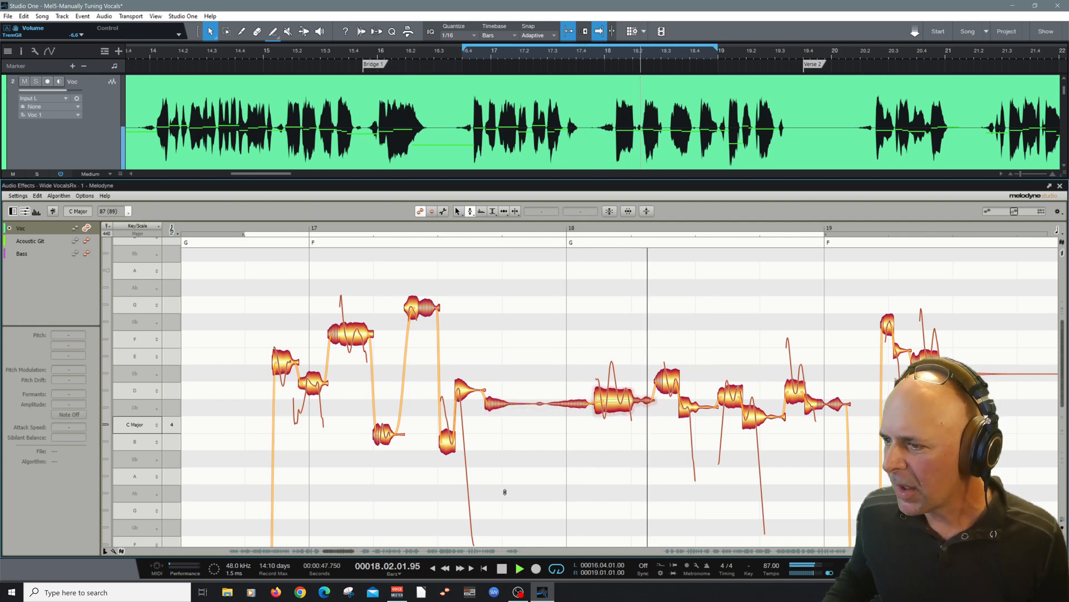
drag(343, 551, 351, 552)
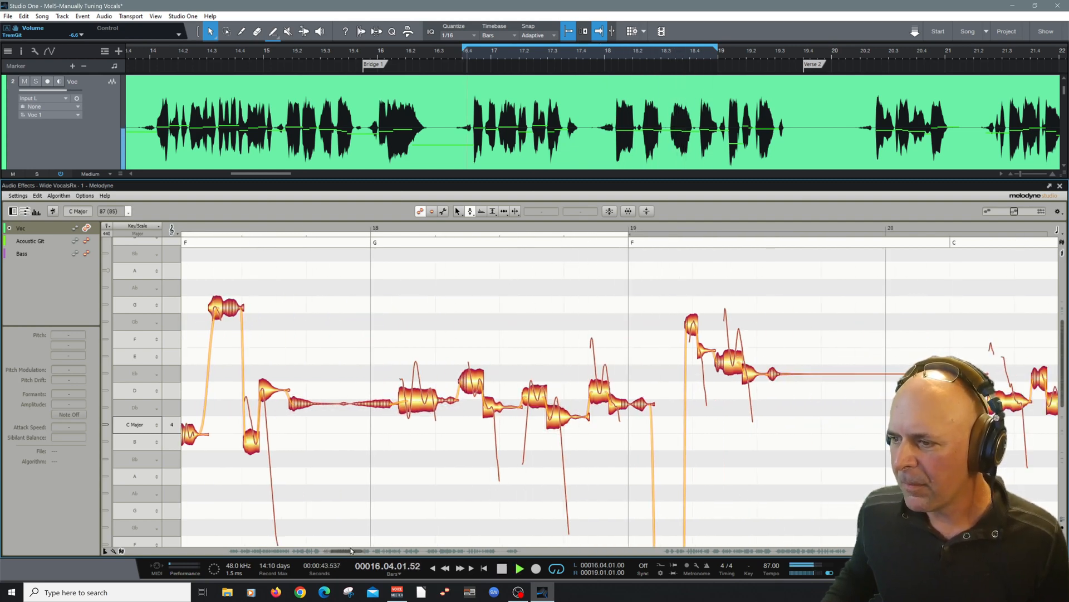
key(space)
drag(630, 233, 880, 251)
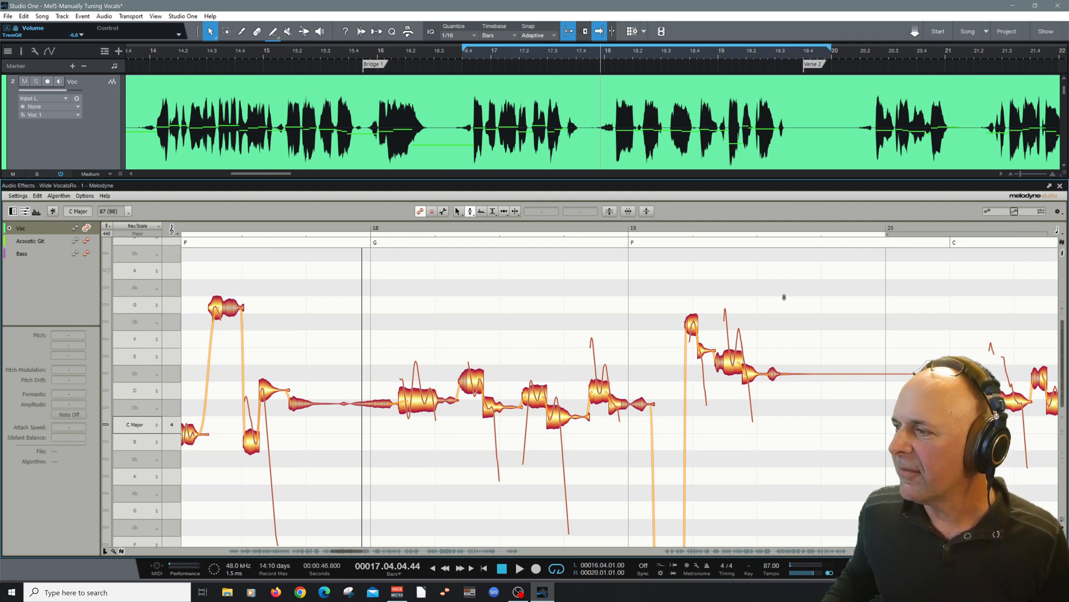
Step: Play the vocal phrase from just before bar 18 into bar 19
right_click(478, 422)
click(468, 436)
drag(468, 436, 333, 412)
right_click(335, 410)
click(351, 409)
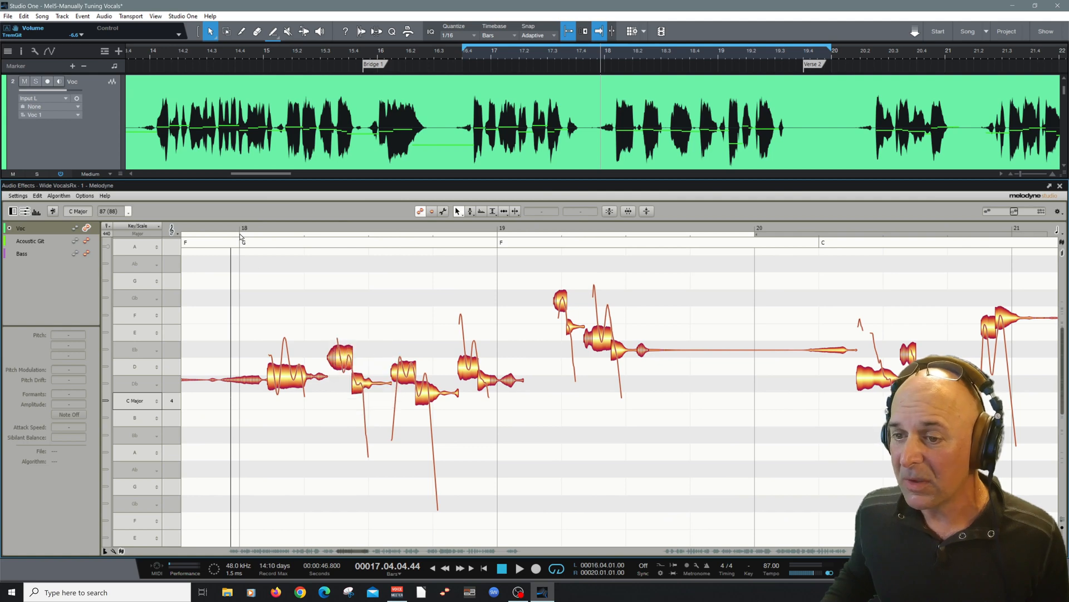
click(230, 224)
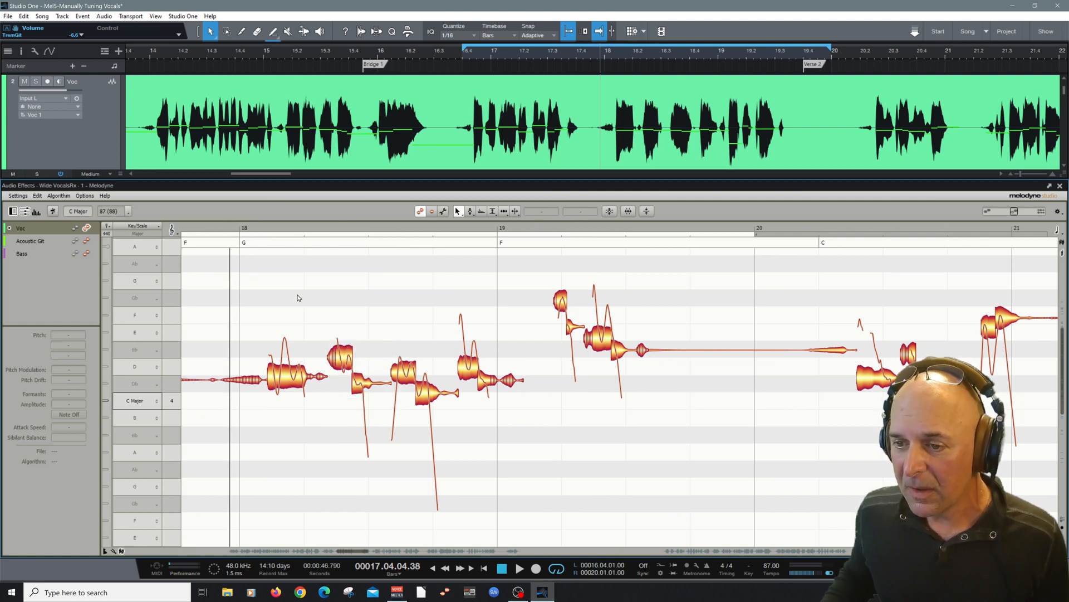
key(space)
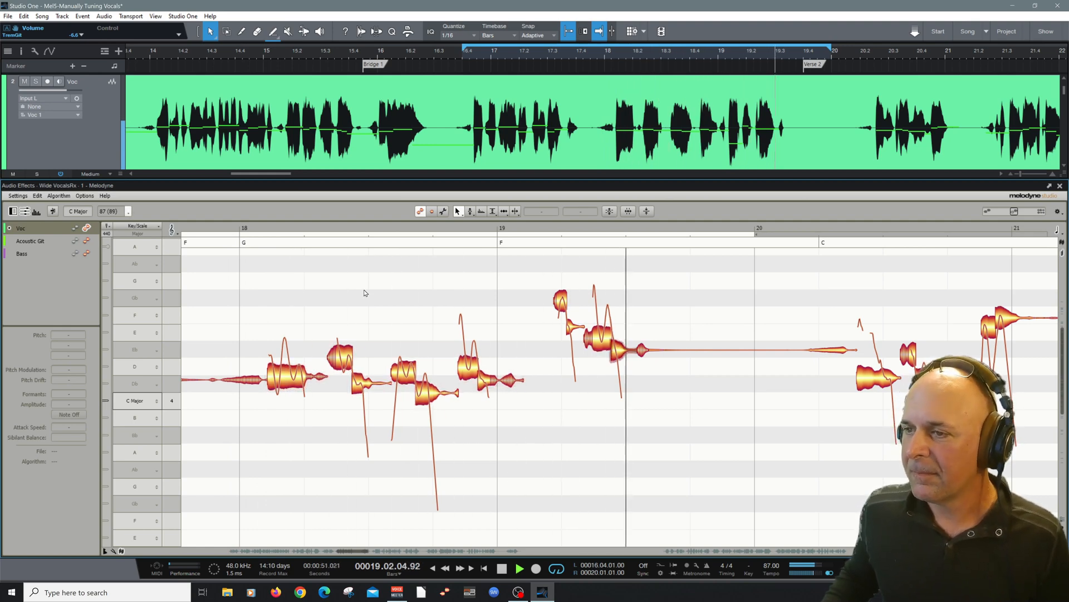
key(space)
Step: Snap the first note of bar 18 to D4 with the Pitch Tool and play the phrase back
scroll(423, 310, up, 2)
scroll(423, 310, down, 3)
right_click(279, 421)
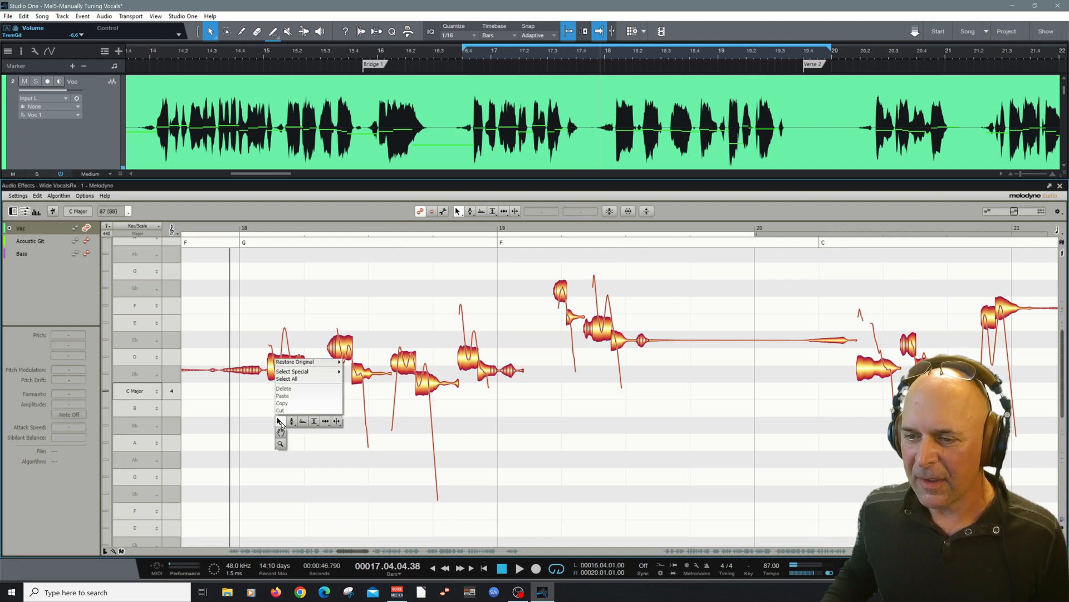
click(291, 421)
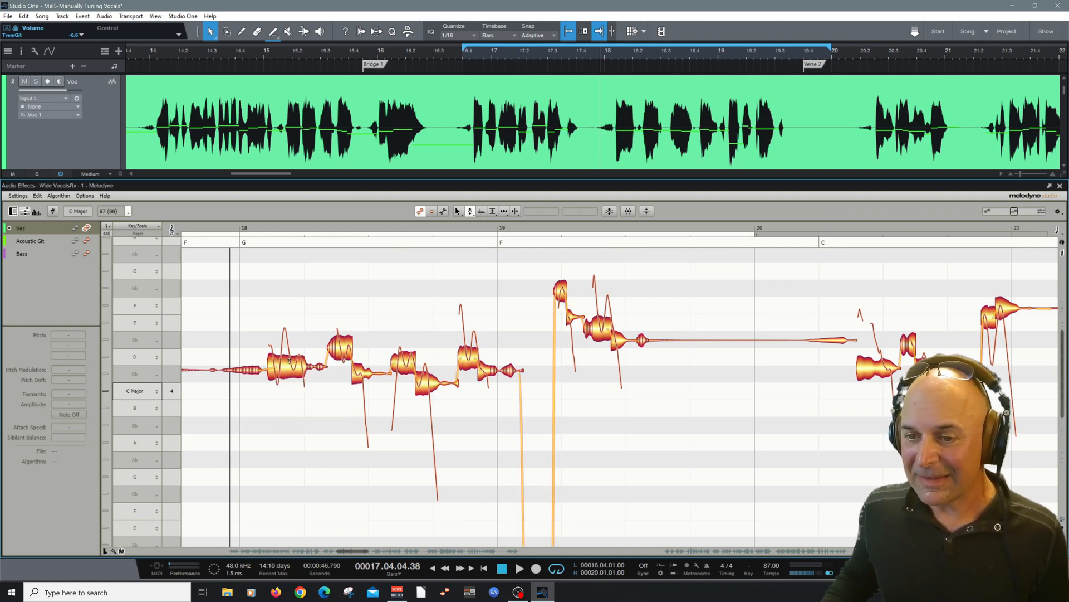
double_click(285, 369)
click(297, 412)
key(space)
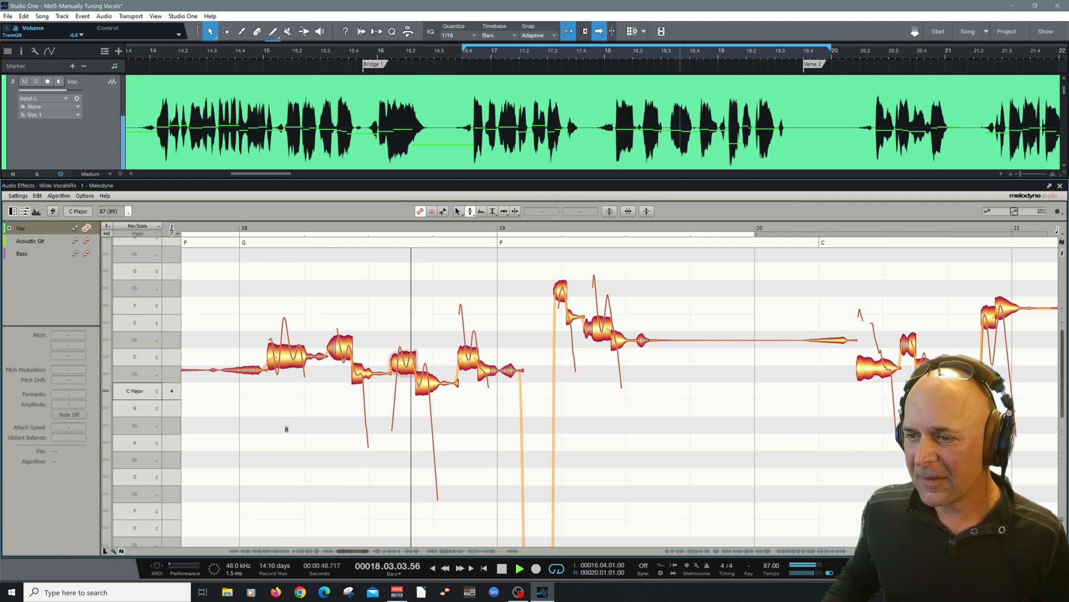
key(space)
Step: Raise the second note of bar 18 to E4 +9 ct and play the phrase from just before the bar
drag(342, 350, 342, 329)
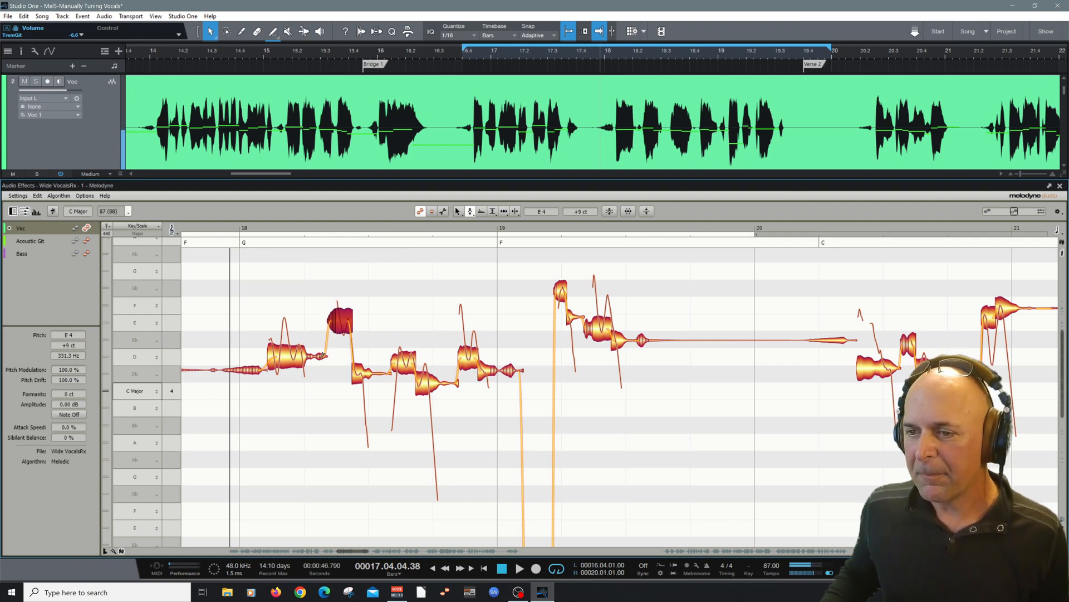
click(321, 354)
drag(232, 228, 227, 228)
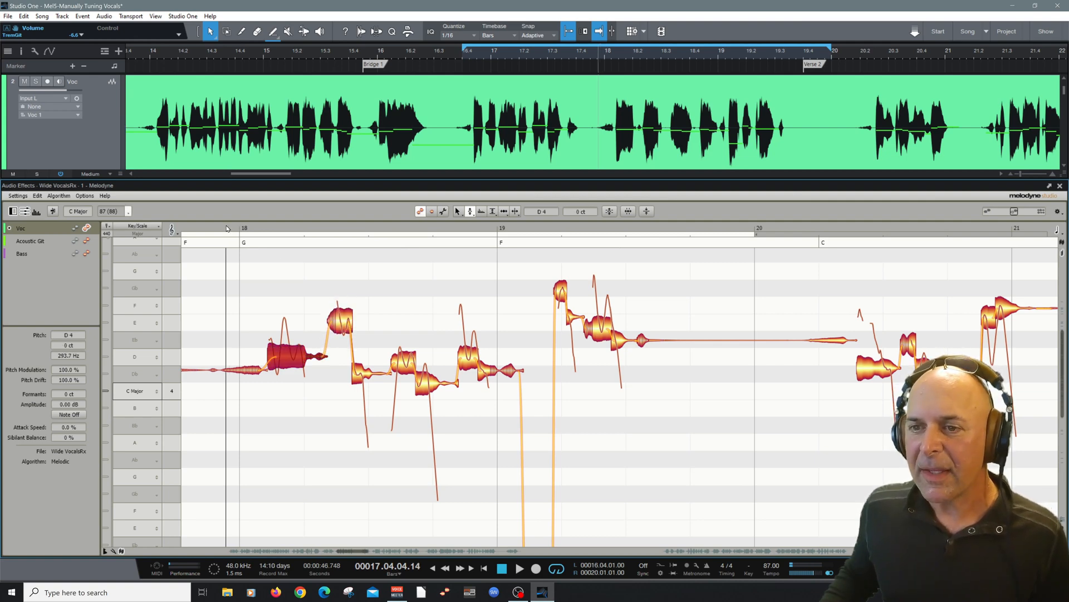
click(279, 406)
key(space)
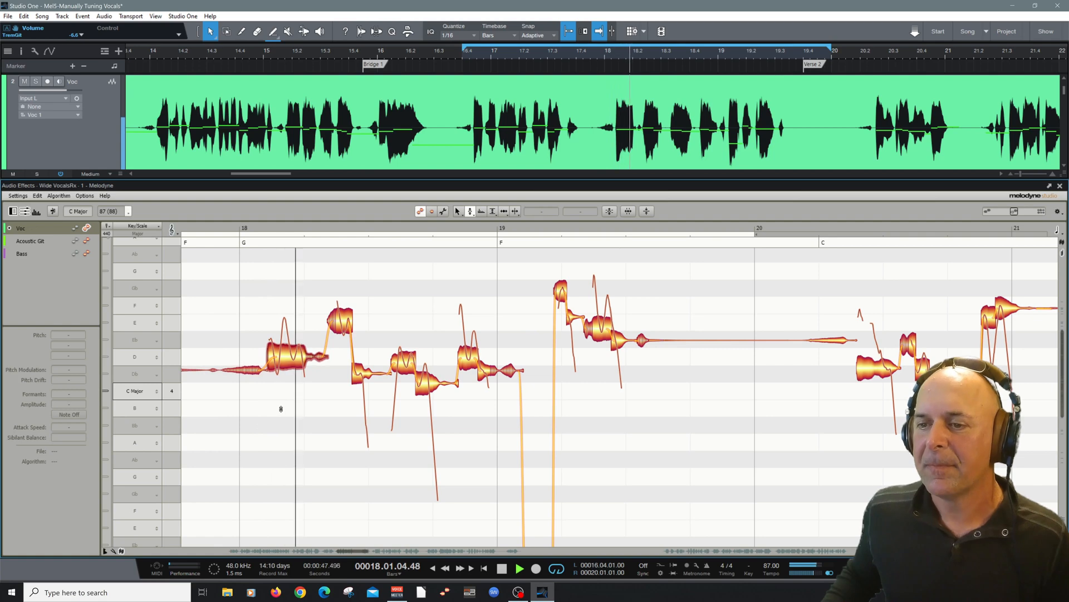
key(space)
Step: Snap the two higher notes in the second half of bar 18 to D4
click(403, 363)
click(469, 361)
click(469, 452)
Step: Reduce pitch modulation to 79 % on the D4 opening bar 18 and 91 % on the following E4, and play the phrase
right_click(309, 431)
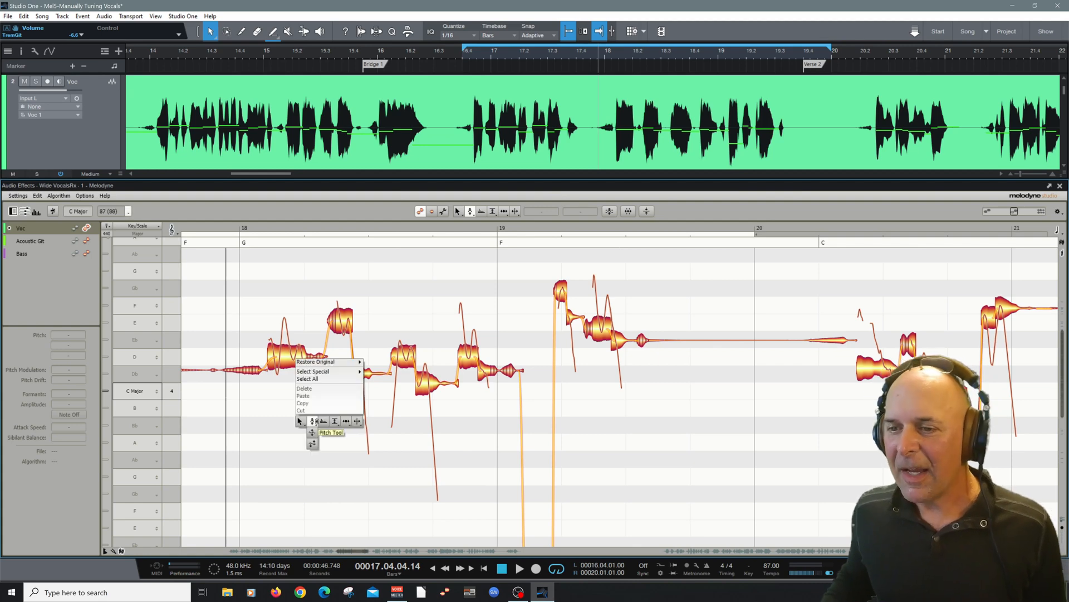
click(313, 433)
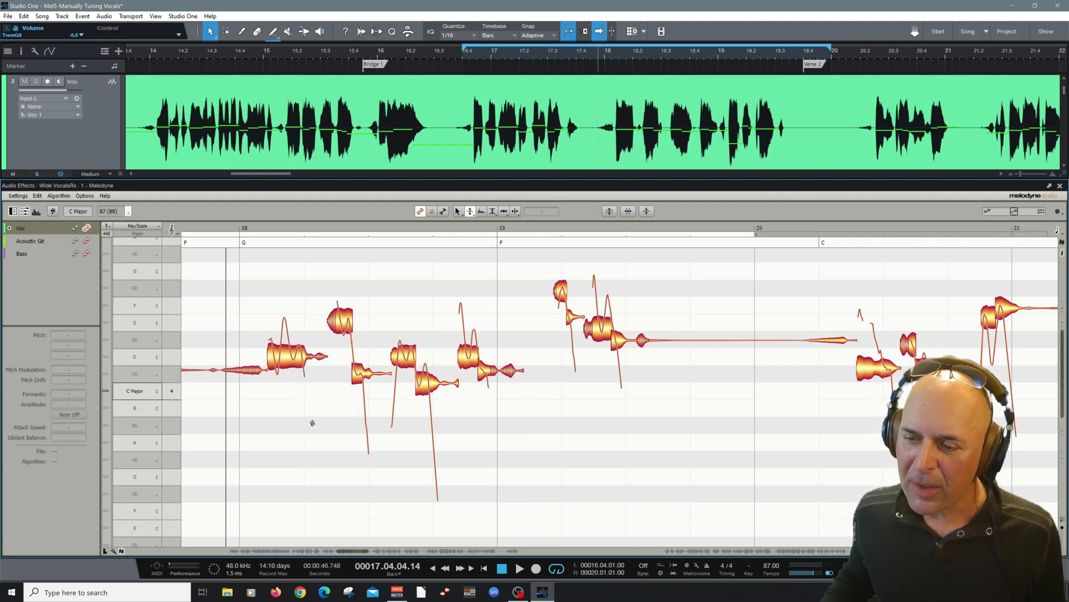
click(290, 362)
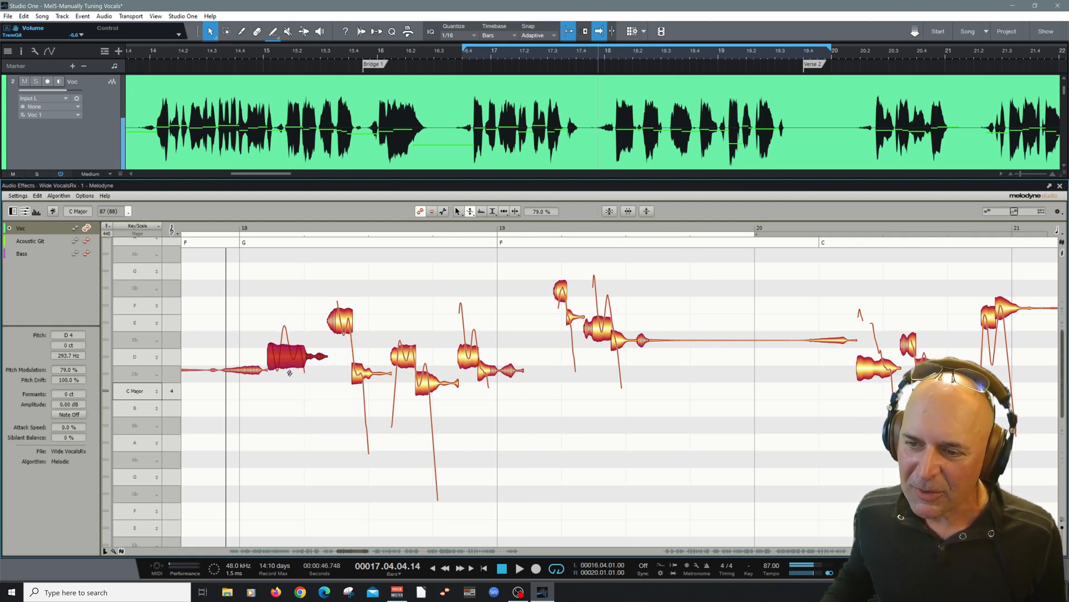
click(344, 332)
click(207, 228)
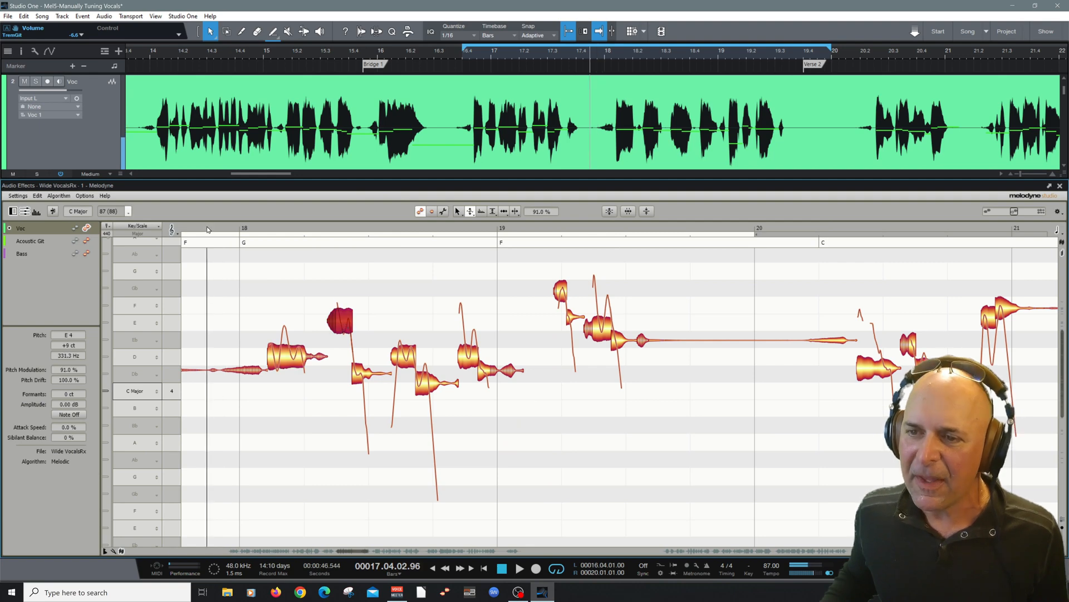
key(space)
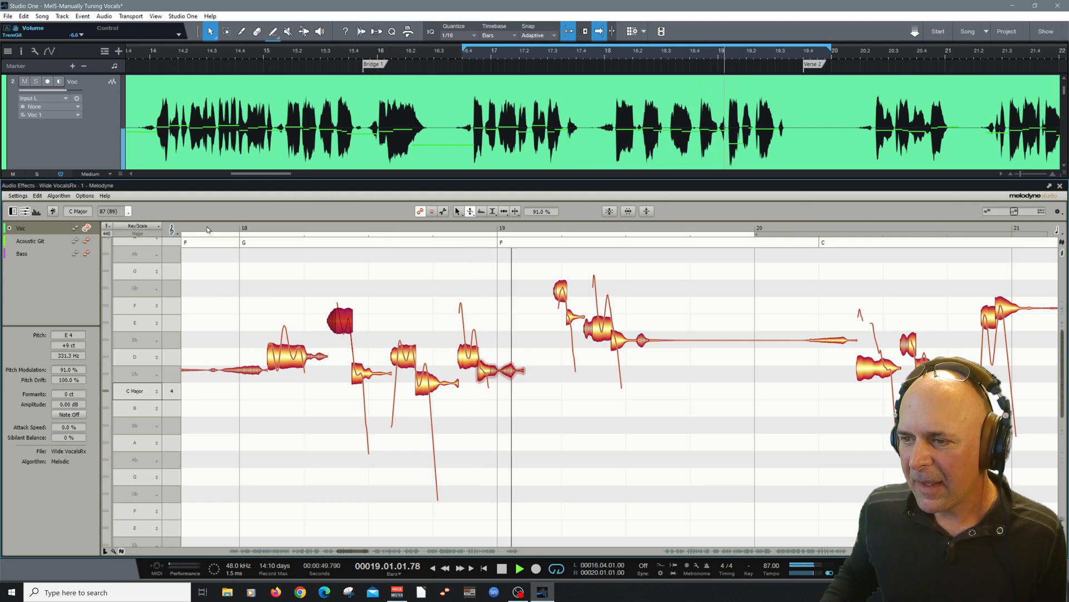
Step: Play the bar 19 phrase and snap its wide middle note to E4 with the Pitch Tool
scroll(561, 350, up, 3)
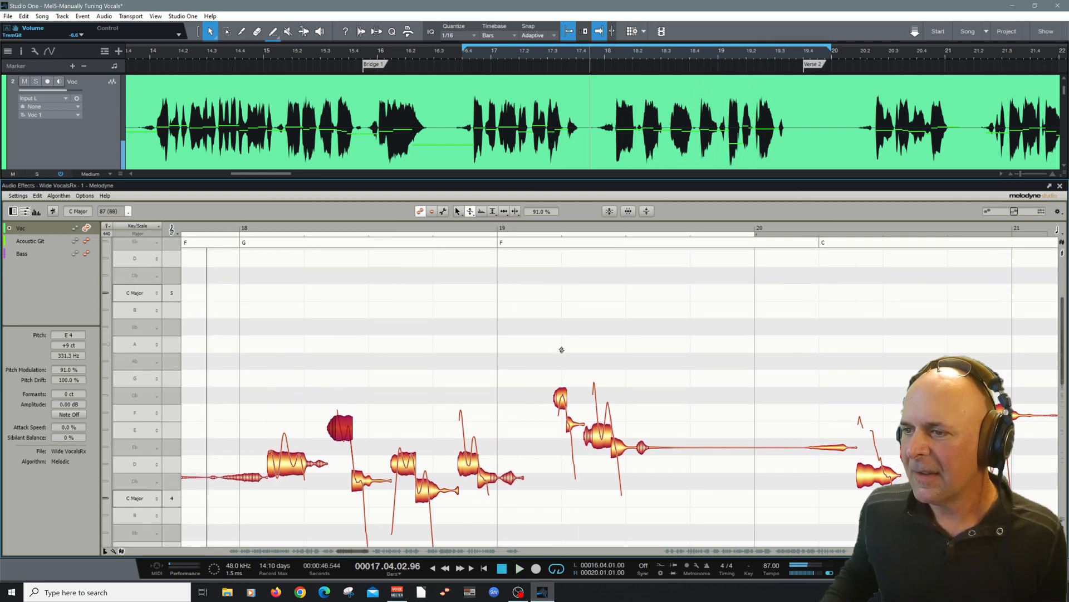
scroll(557, 368, down, 4)
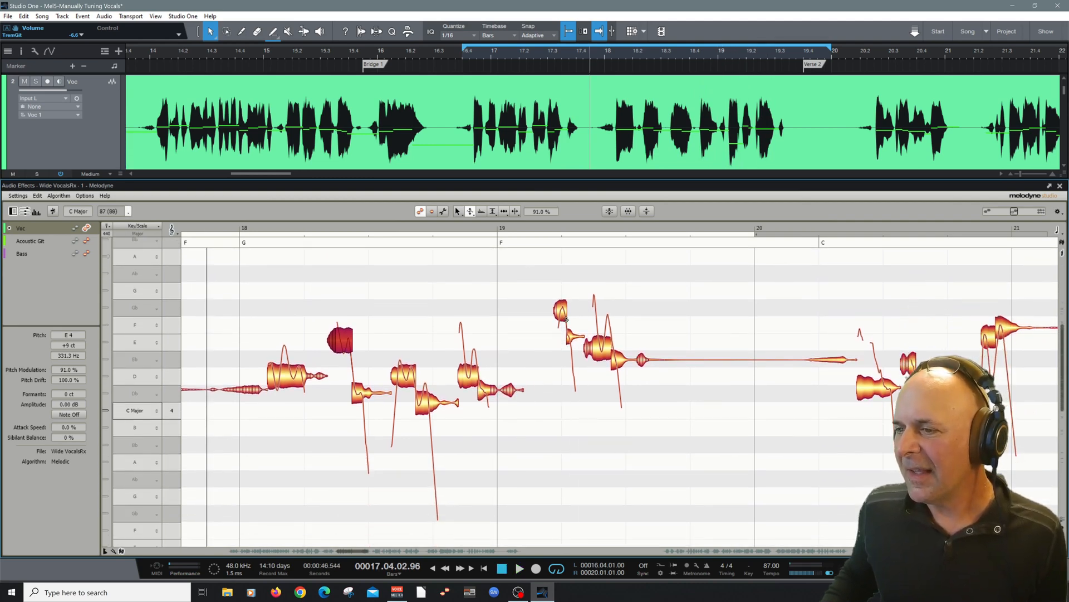
click(508, 232)
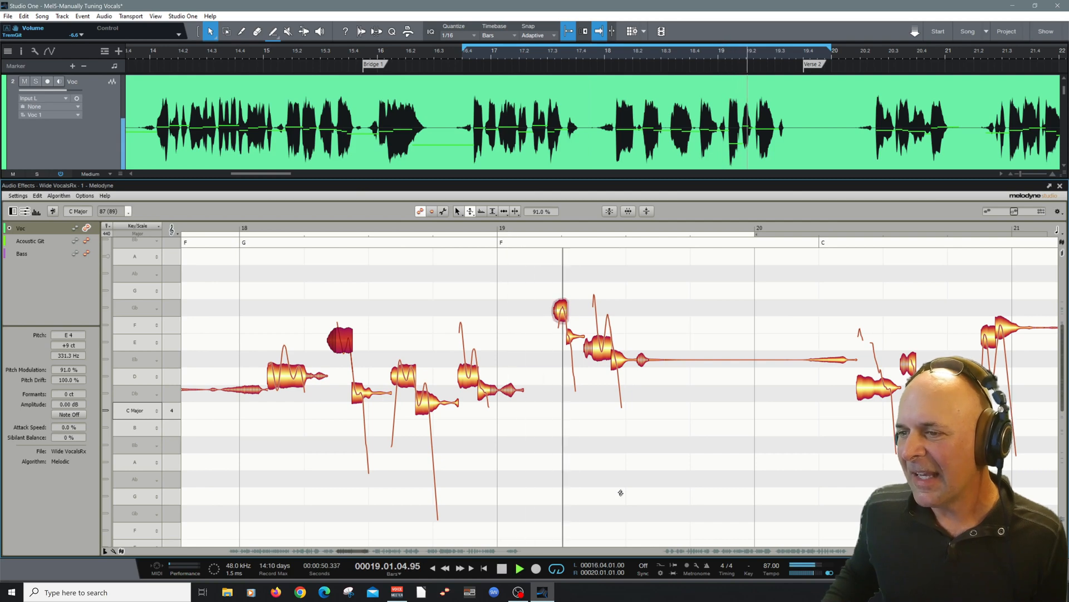
key(space)
right_click(600, 386)
click(607, 356)
click(600, 349)
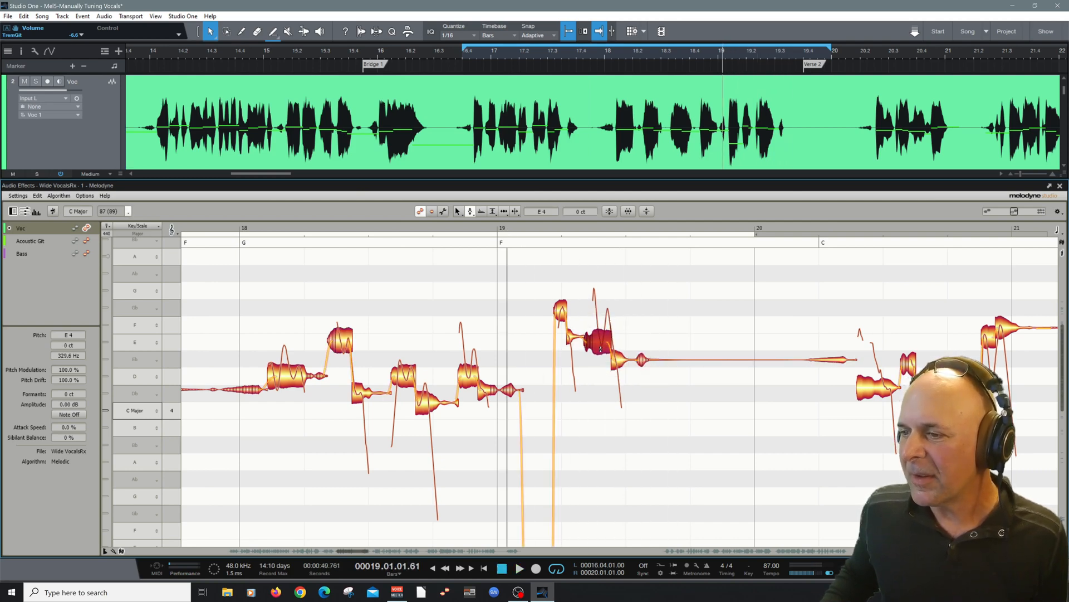
click(657, 438)
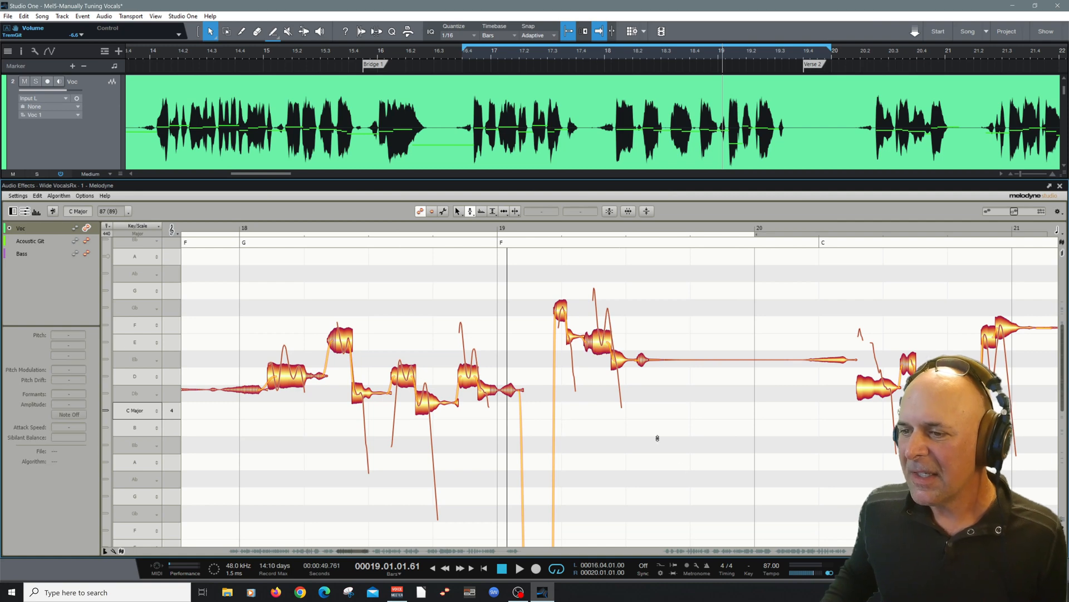
Step: Lower the lowest note in the second half of bar 18 to C4 and play bars 18 and 19
drag(427, 407, 427, 413)
click(413, 434)
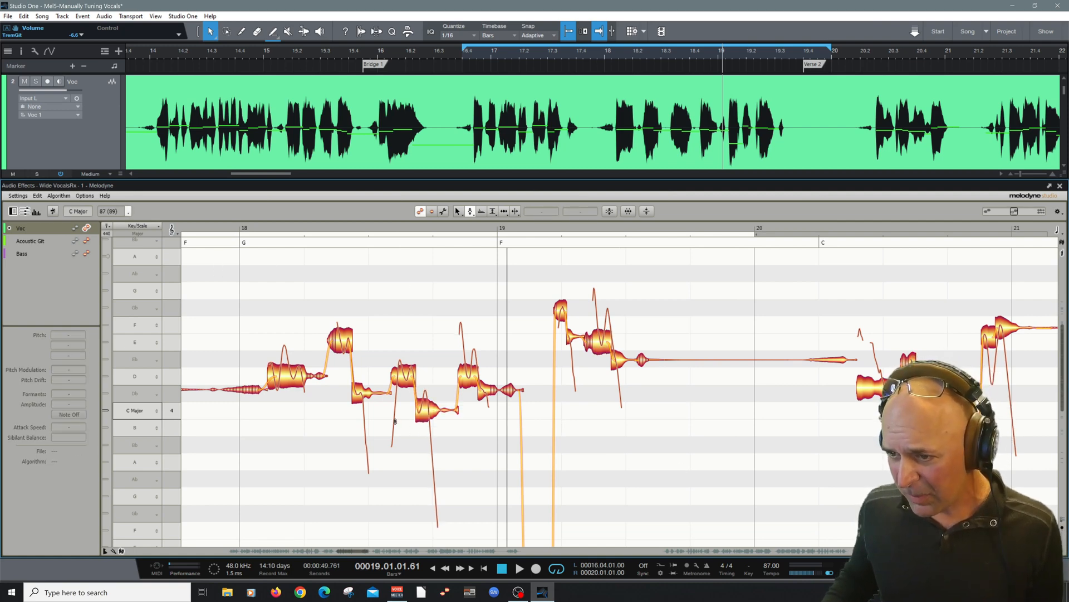
click(216, 232)
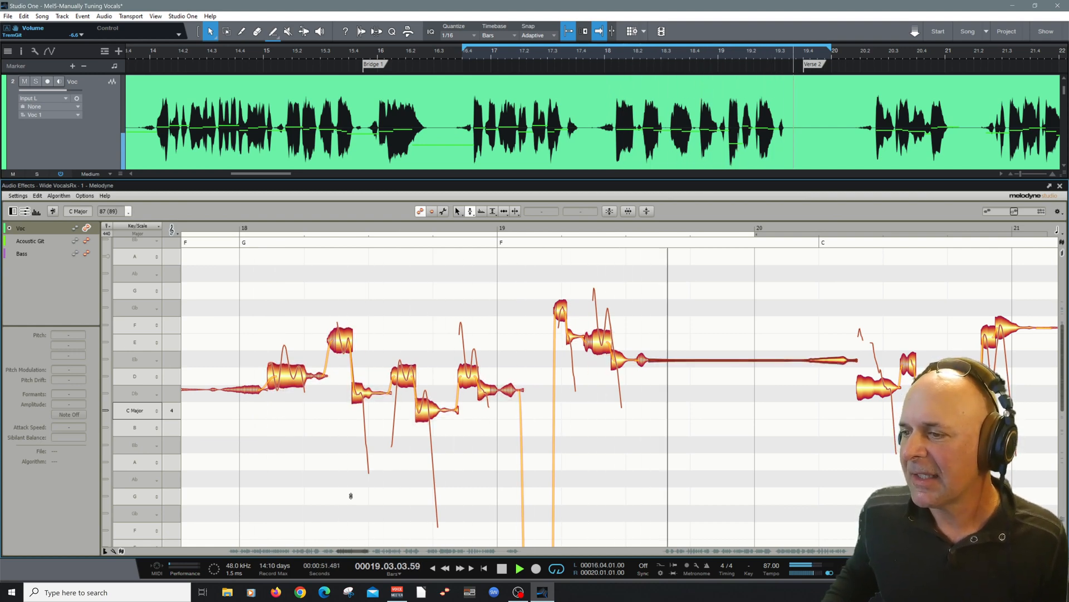
key(space)
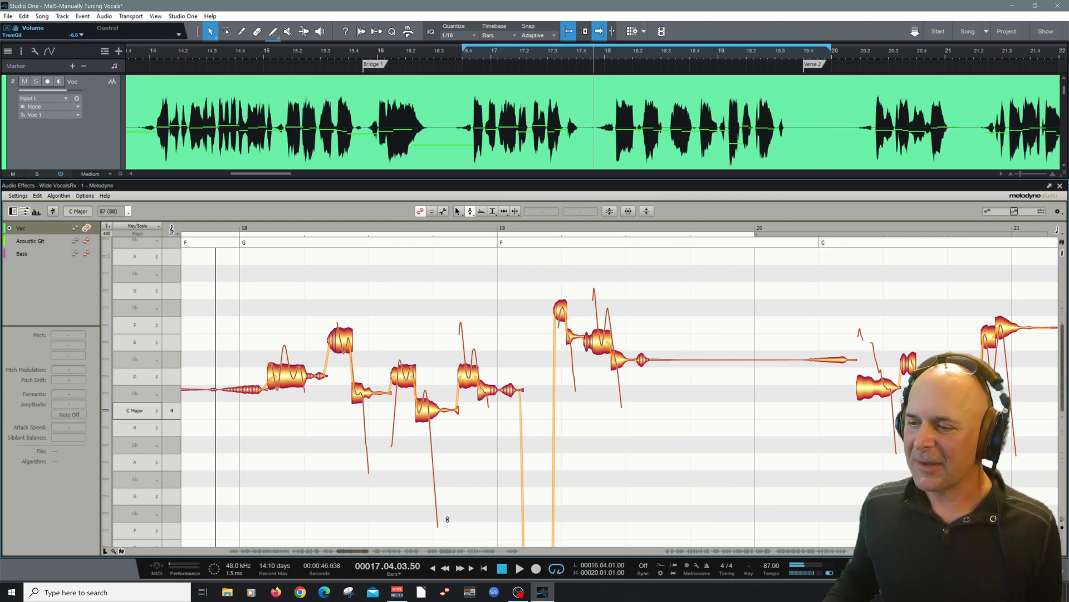
Step: Zoom out to show Verse 1 and set the cycle range from bar 8 to bar 16 beat 4
drag(361, 553, 356, 553)
right_click(412, 483)
mouse_move(401, 481)
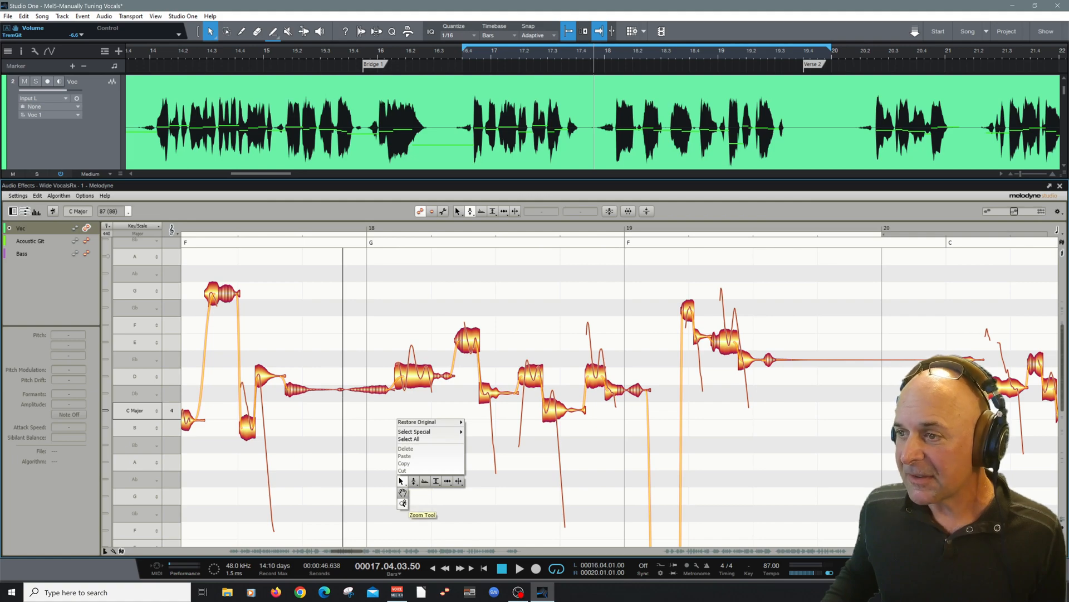
click(403, 503)
drag(405, 485, 306, 389)
right_click(304, 389)
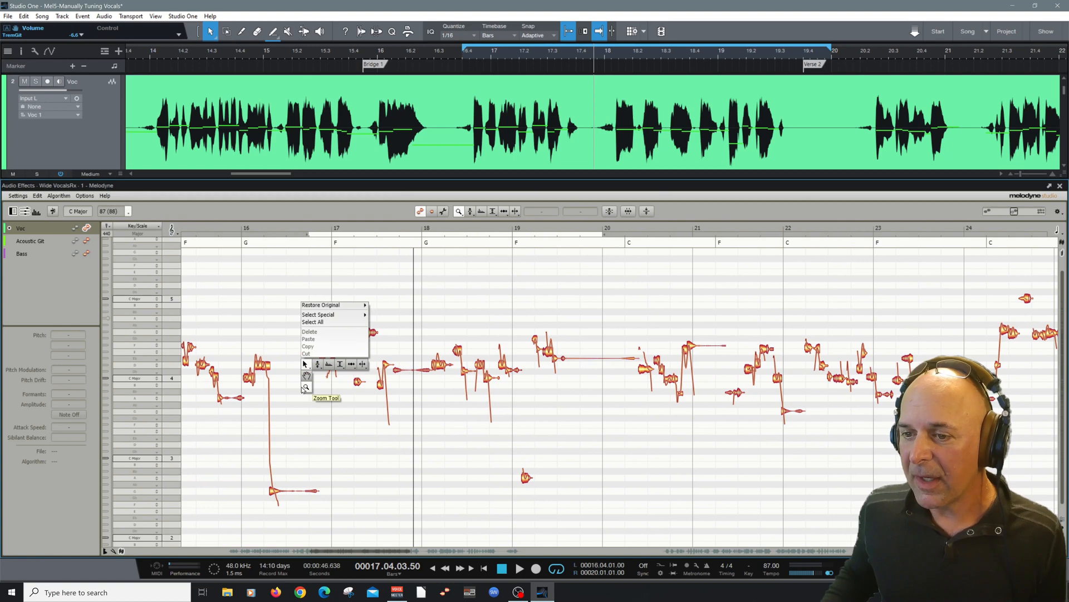
click(307, 376)
drag(366, 384, 929, 372)
drag(899, 240, 214, 244)
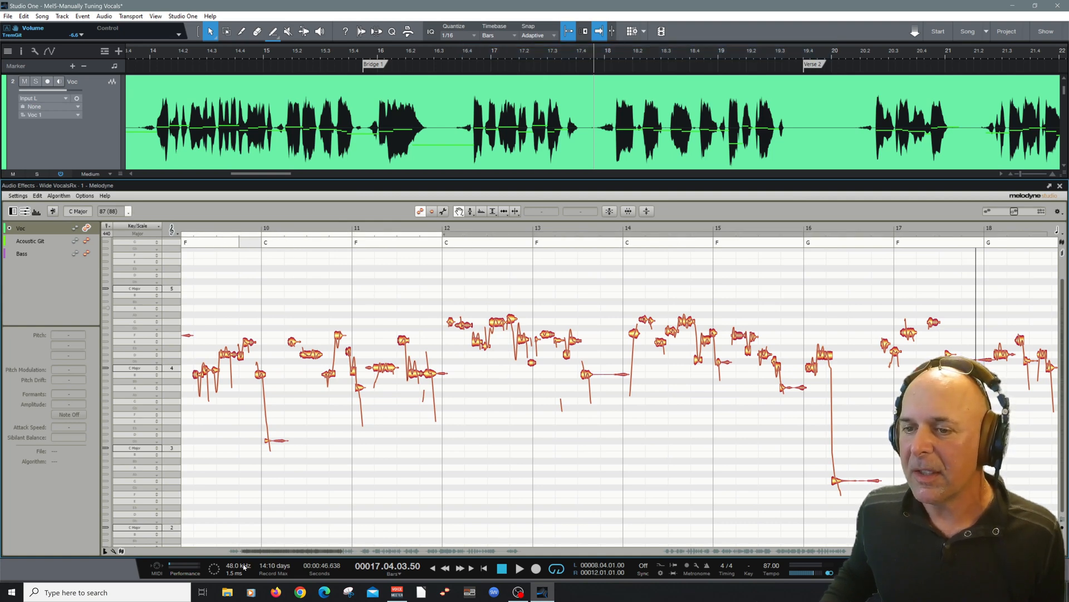
drag(270, 552, 251, 552)
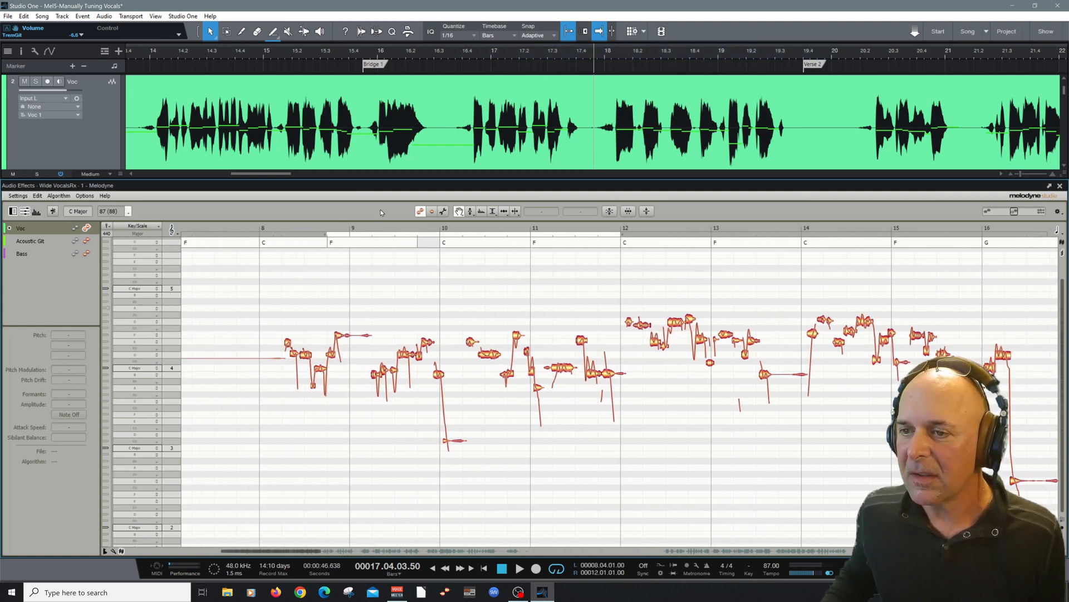
drag(325, 232, 272, 243)
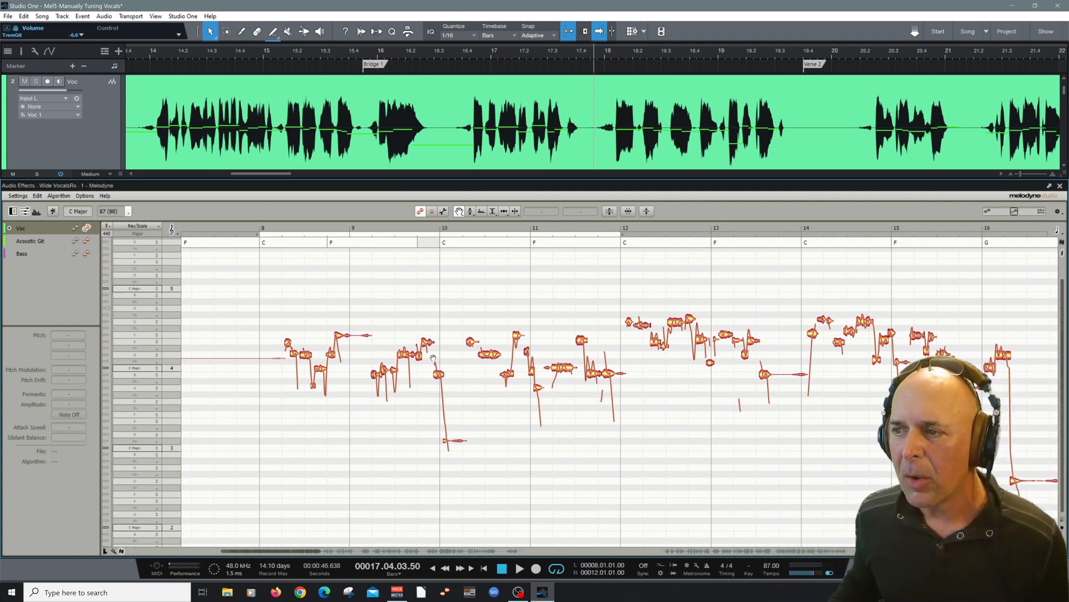
drag(623, 234, 1042, 249)
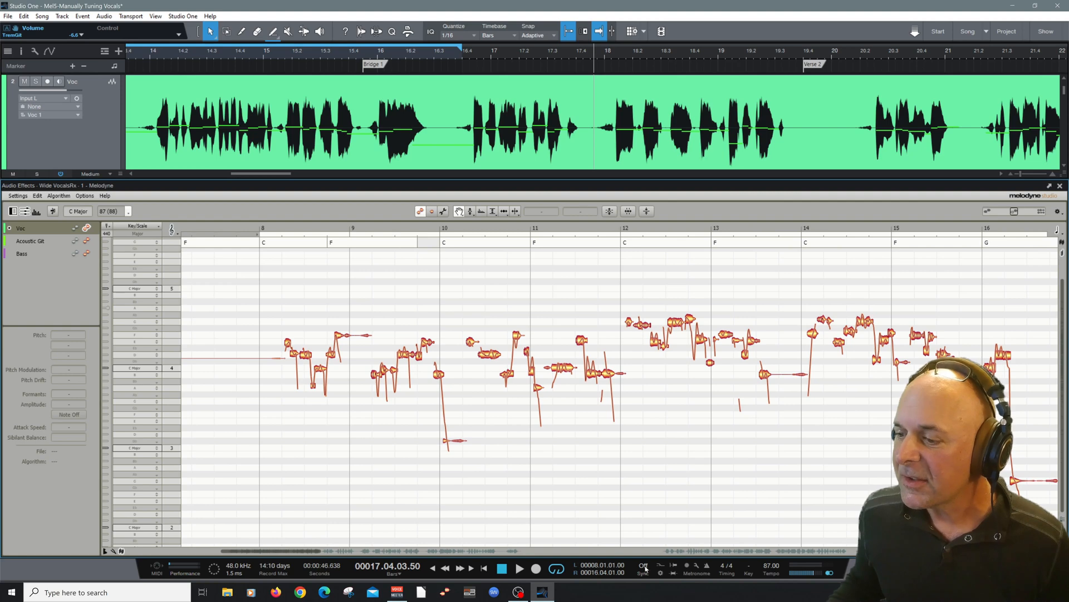
Step: Play the tuned vocal from the start of Verse 1 at bar 8
drag(303, 551, 311, 551)
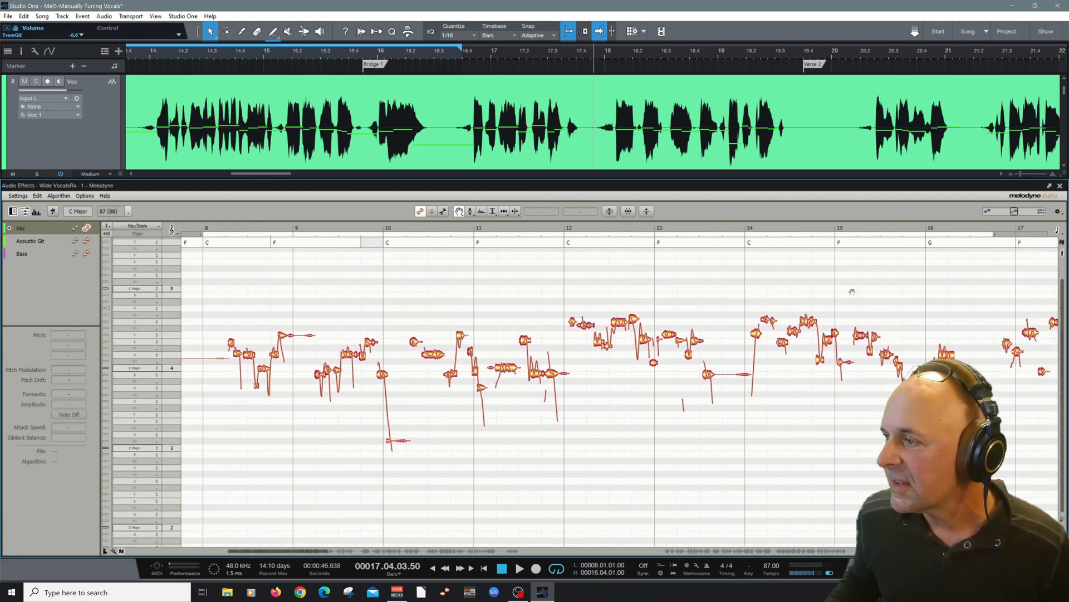
click(209, 228)
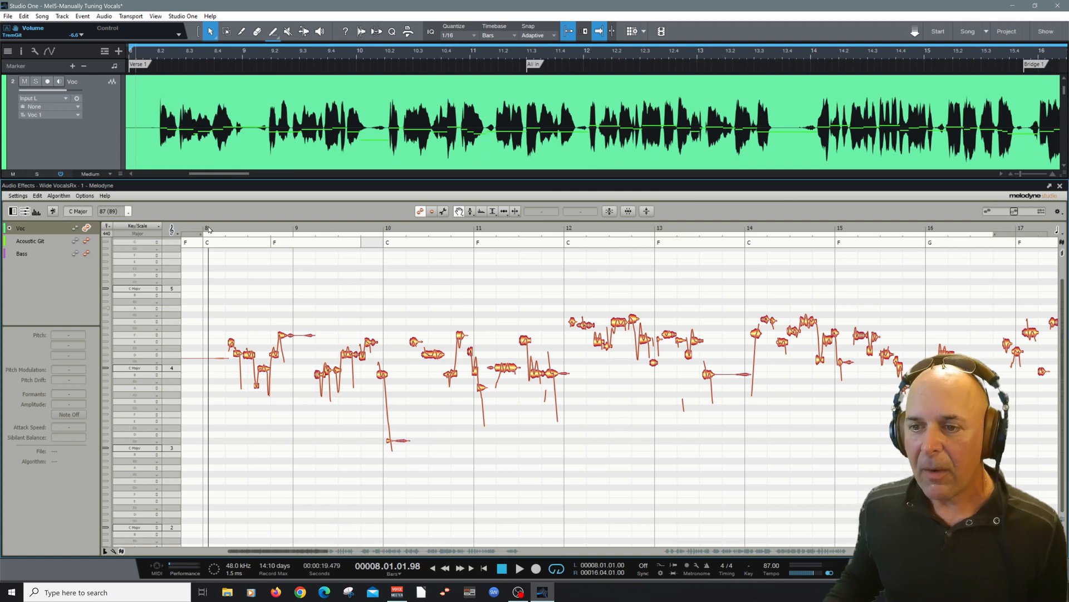
key(space)
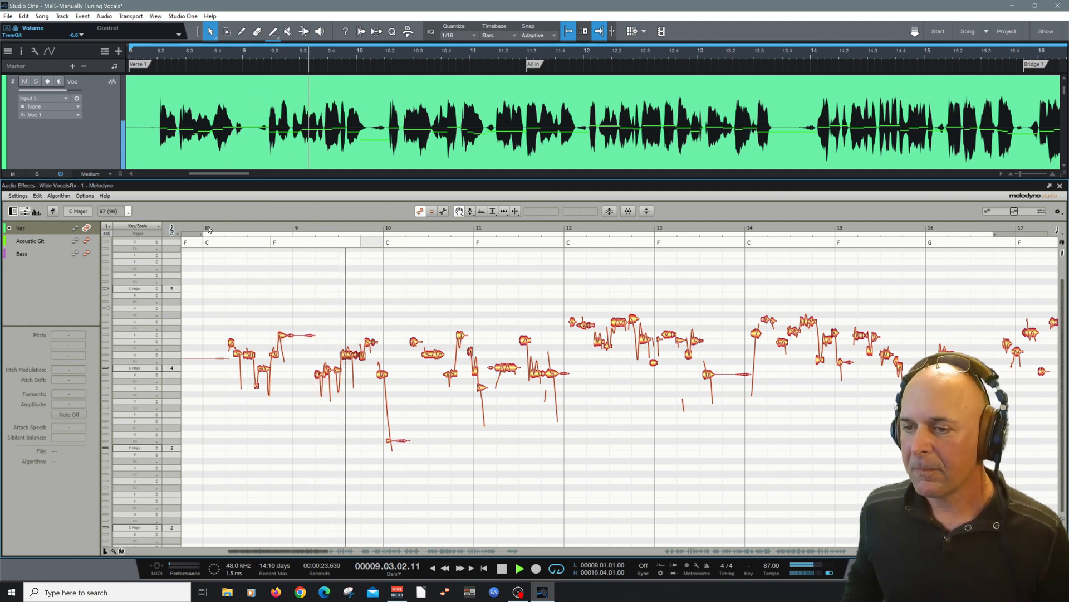
Step: Stop the playback and check the channels in the mixer, returning to the full track arrangement
key(space)
key(F3)
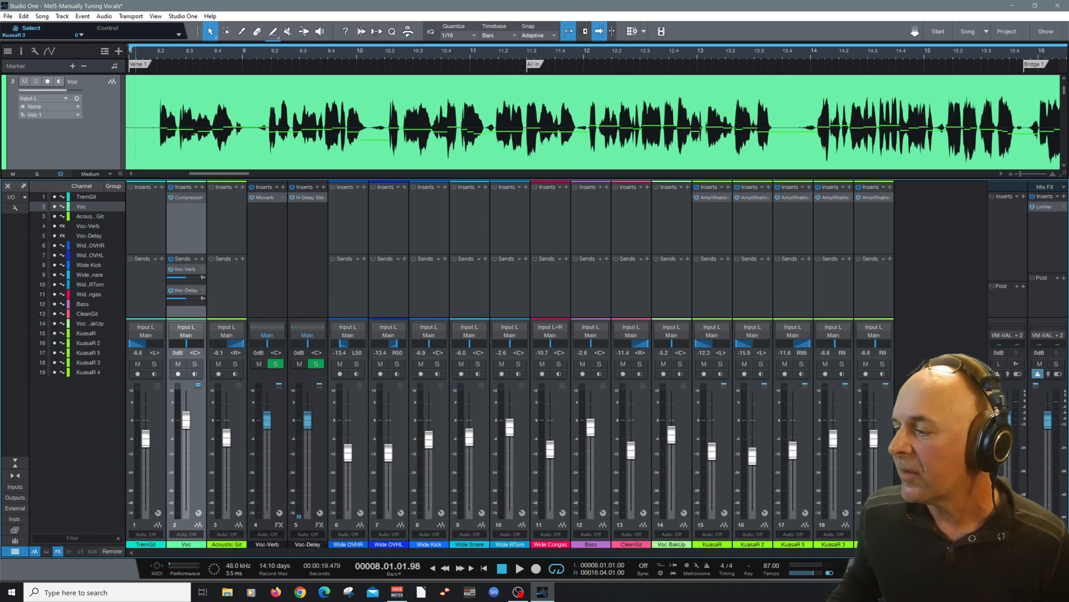
key(F3)
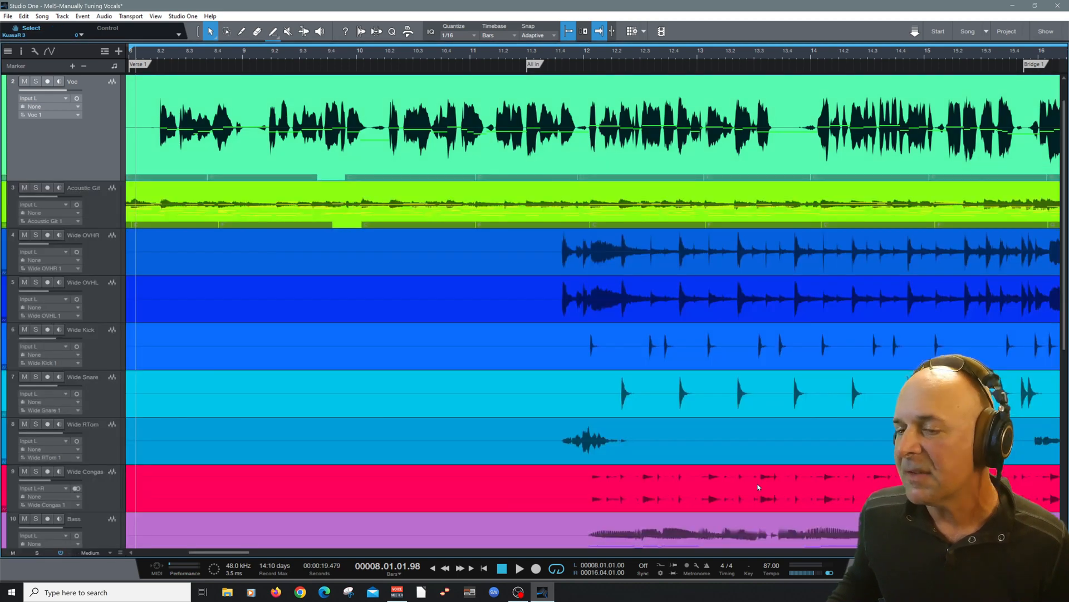
Step: Reopen the Voc event in Melodyne and play the tuned Verse 1 from bar 8 through bar 16
double_click(253, 152)
key(space)
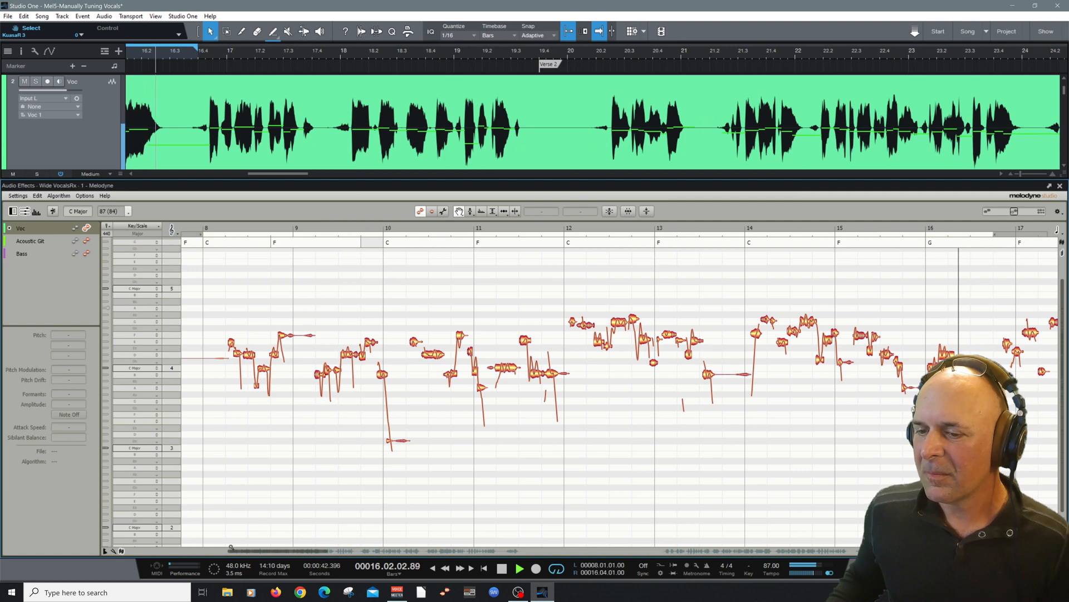
key(space)
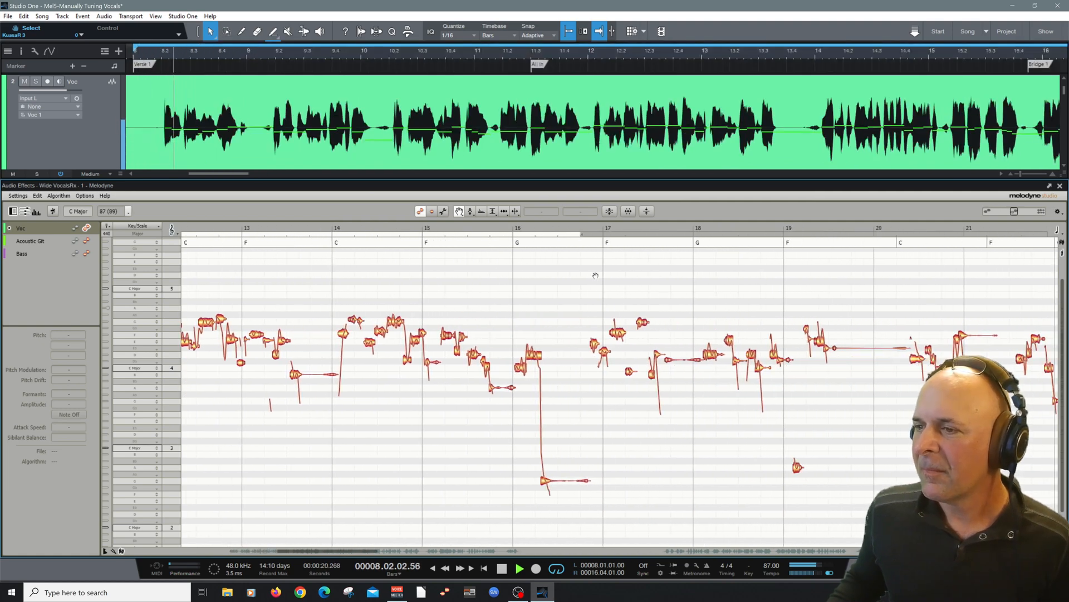
Step: Extend the cycle range's end to bar 21 beat 2 and play the tuned vocal from bar 16
drag(582, 235, 984, 249)
click(518, 228)
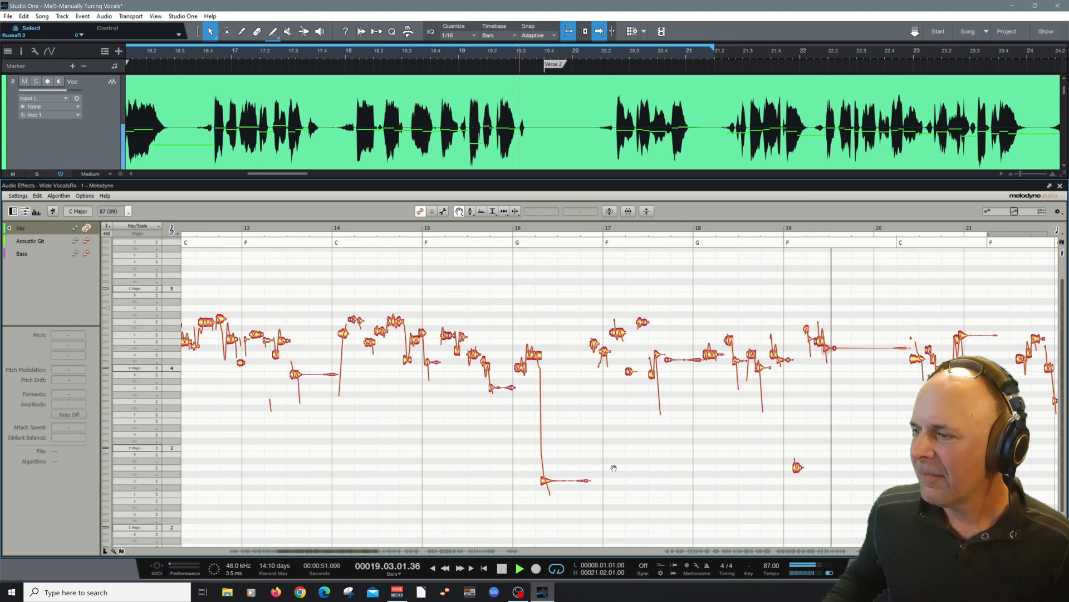
key(space)
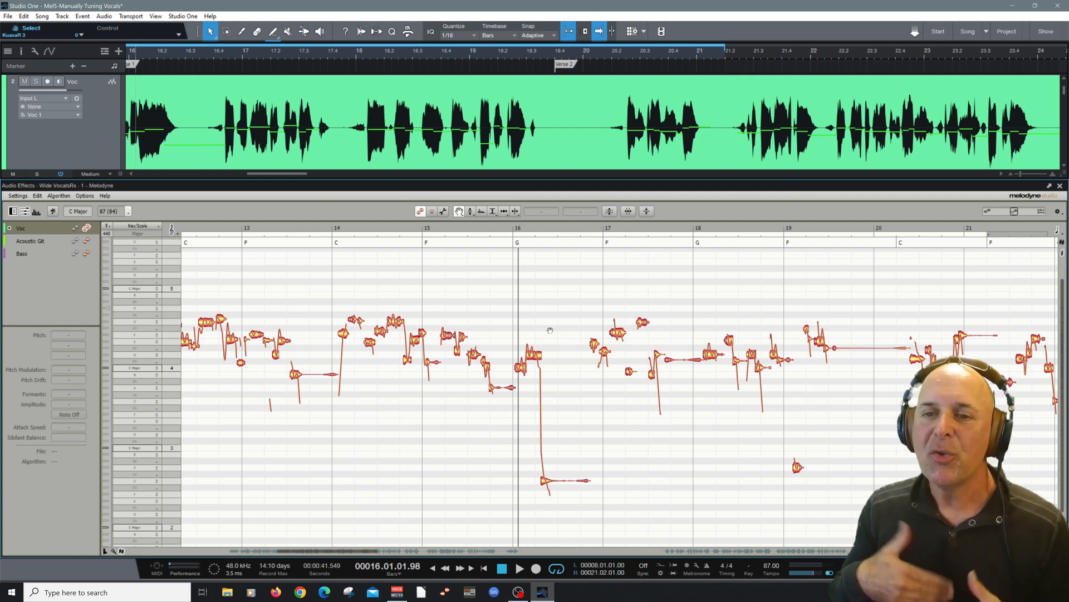
Step: Compare the tuned notes with the original unedited vocal, restore the edited version and return to Verse 1
click(54, 211)
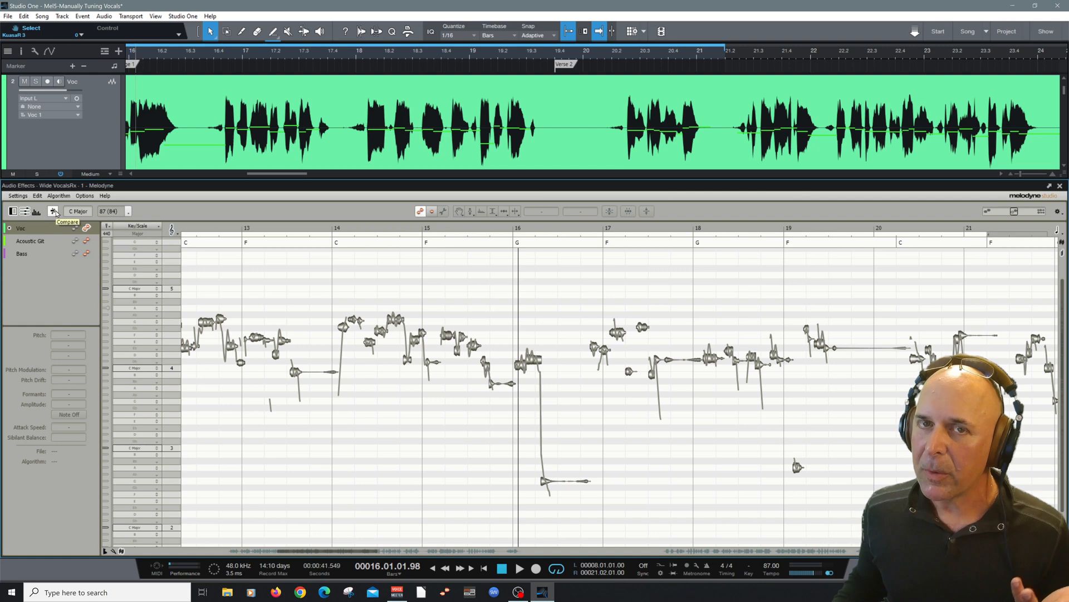
click(54, 212)
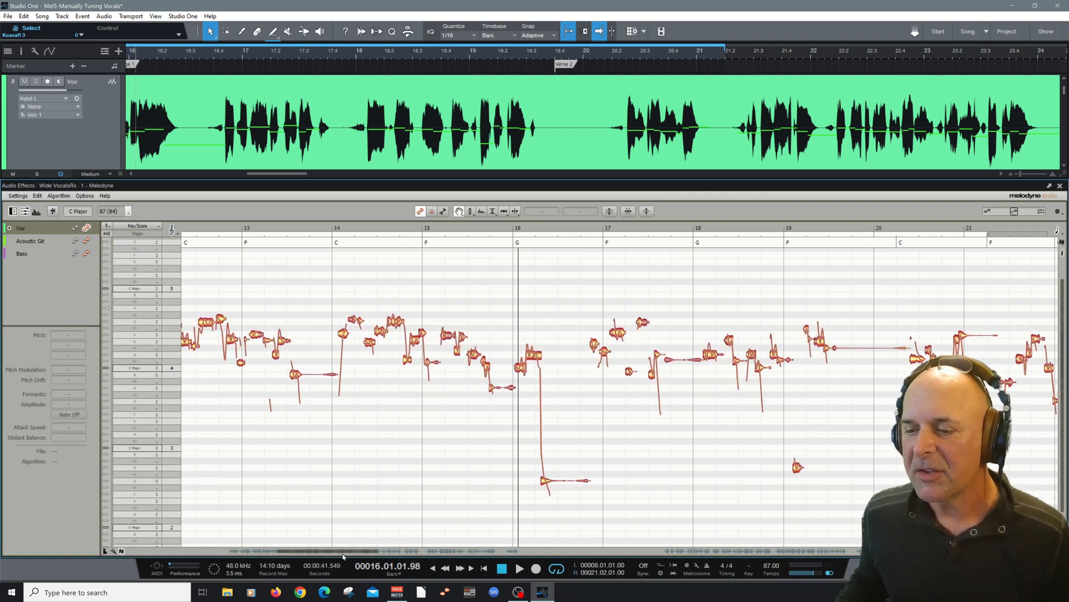
drag(339, 552, 287, 556)
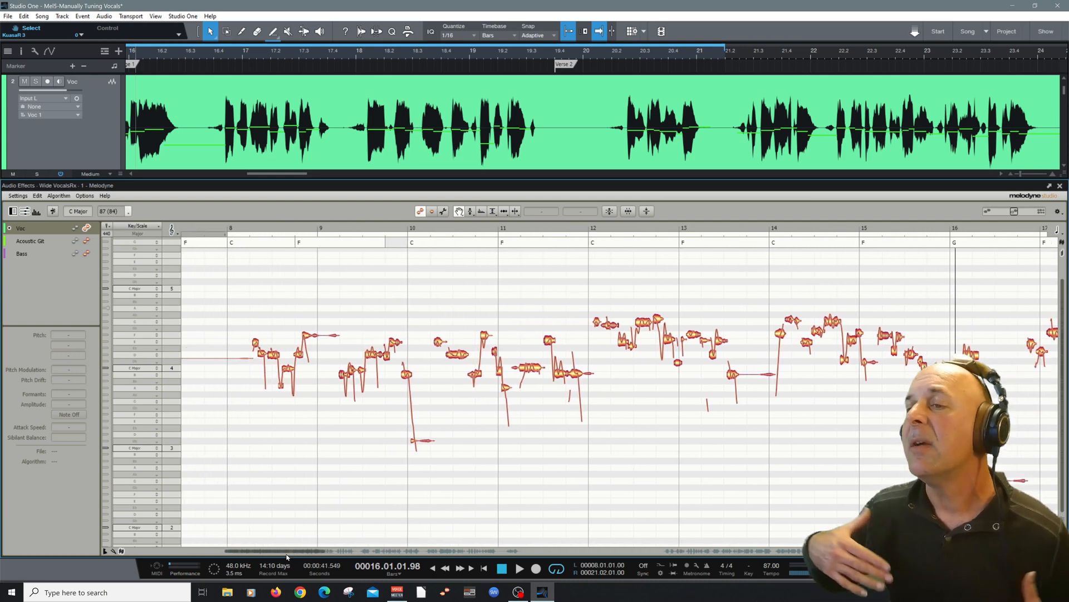